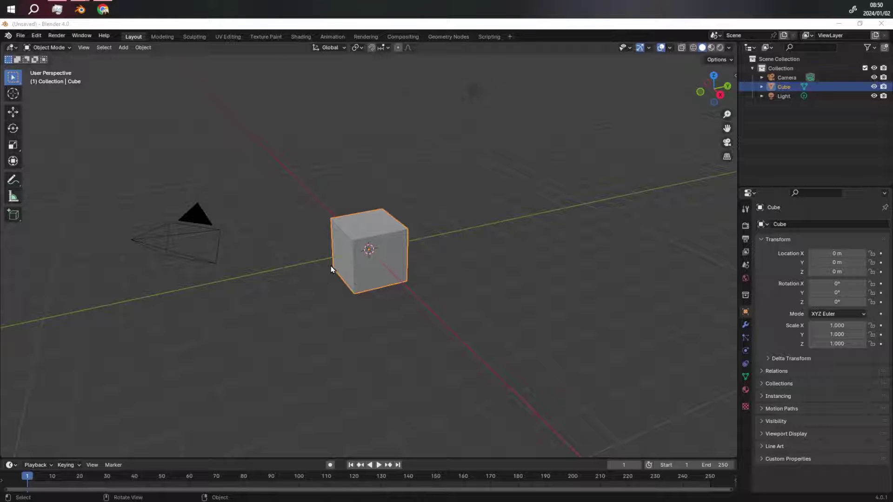
Deselect the cube and view the default scene in Front Orthographic
{"action": "scroll", "coordinate": [331, 266], "scroll_direction": "down", "scroll_amount": 3}
{"action": "scroll", "coordinate": [319, 281], "scroll_direction": "up", "scroll_amount": 4}
{"action": "scroll", "coordinate": [319, 281], "scroll_direction": "down", "scroll_amount": 1}
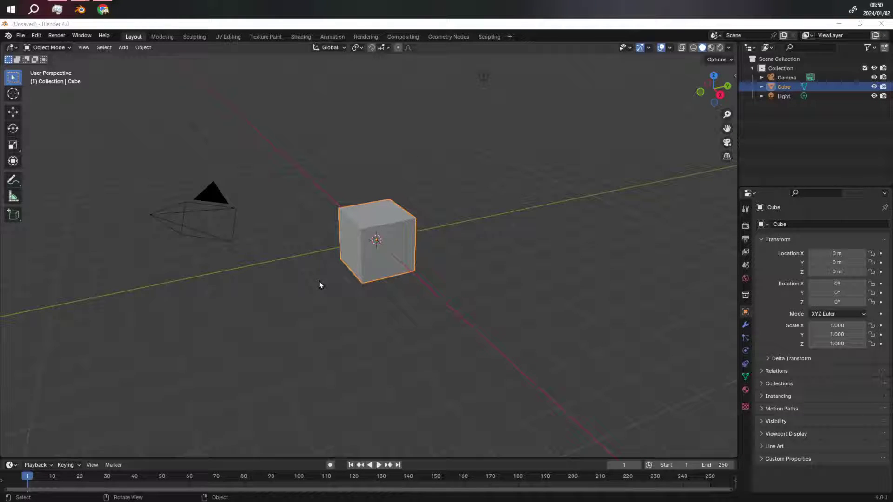
{"action": "left_click", "coordinate": [635, 230]}
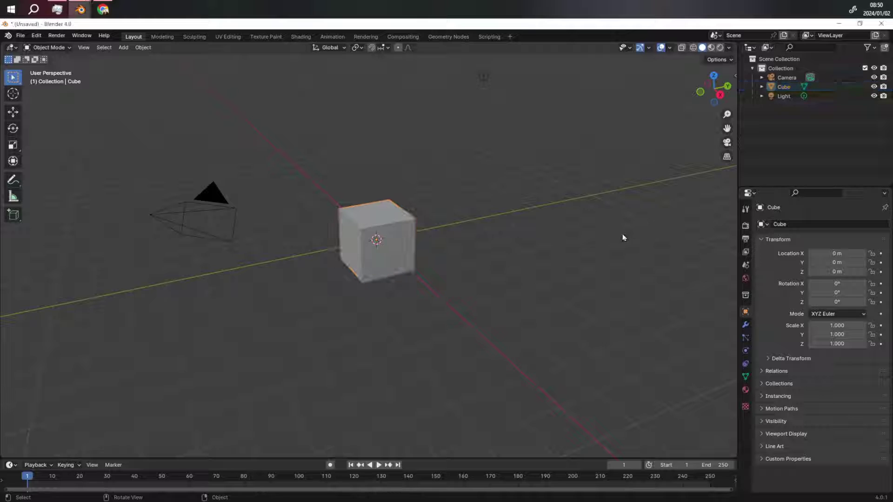
{"action": "key", "text": "n"}
{"action": "left_click", "coordinate": [732, 158]}
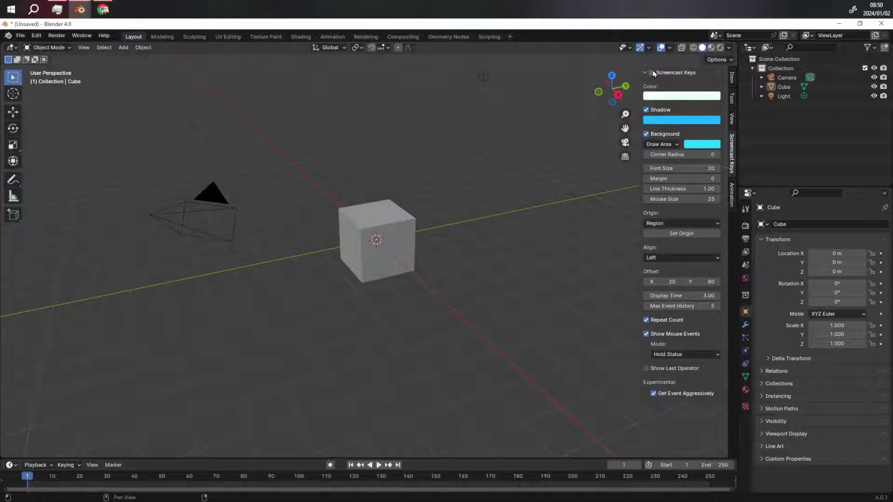
{"action": "key", "text": "n"}
{"action": "scroll", "coordinate": [417, 278], "scroll_direction": "down", "scroll_amount": 1}
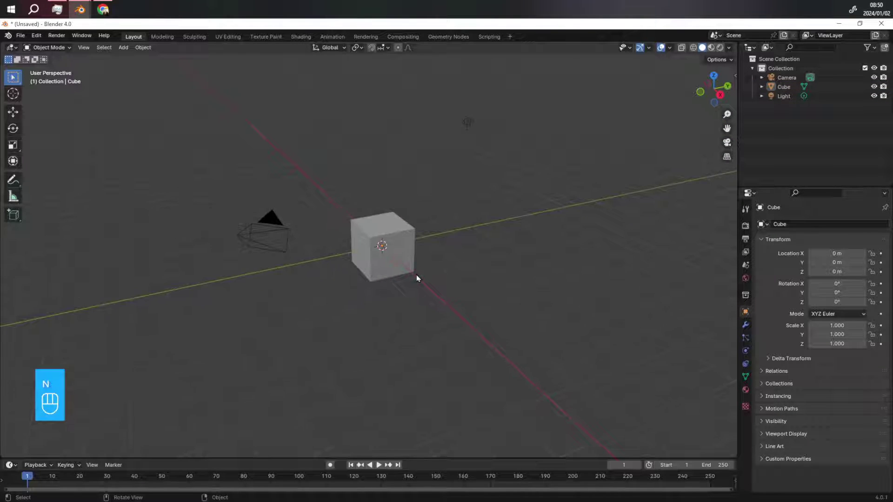
{"action": "key", "text": "KP_1"}
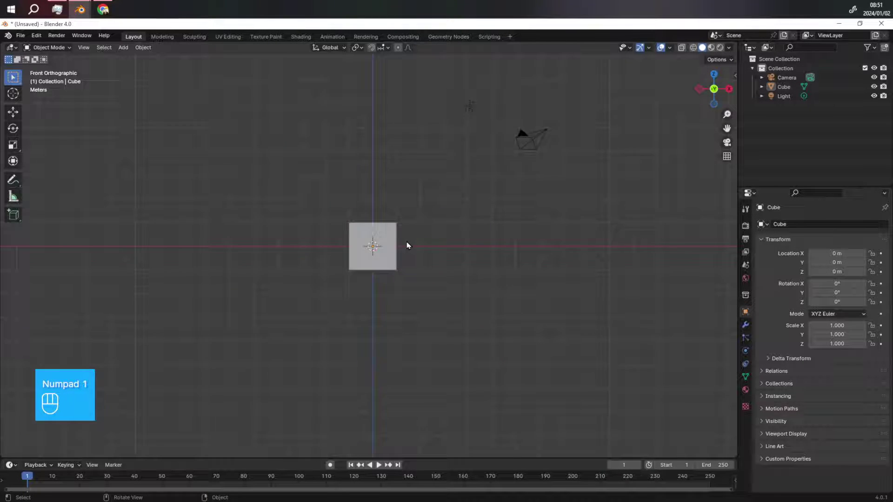
Raise the viewport/timeline border to make the timeline much taller
{"action": "scroll", "coordinate": [407, 244], "scroll_direction": "up", "scroll_amount": 2}
{"action": "scroll", "coordinate": [404, 327], "scroll_direction": "down", "scroll_amount": 4}
{"action": "scroll", "coordinate": [396, 330], "scroll_direction": "up", "scroll_amount": 2}
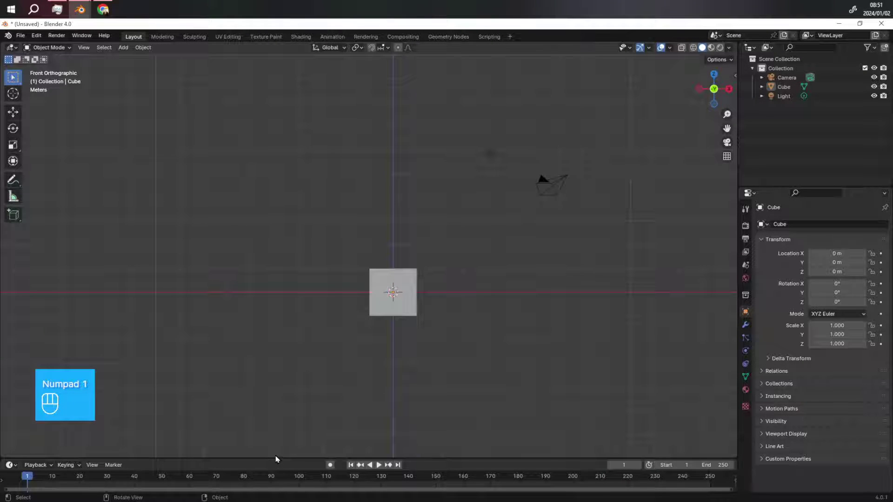
{"action": "left_click_drag", "start_coordinate": [276, 459], "coordinate": [337, 270]}
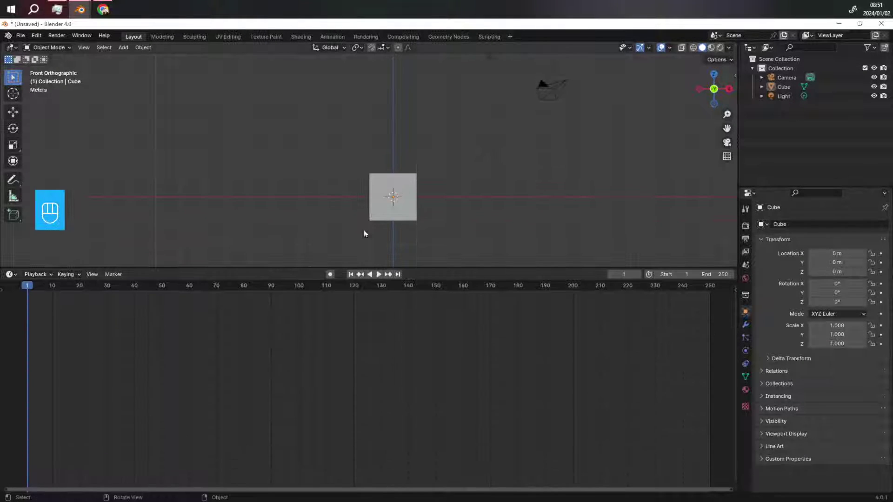
Add a UV sphere and move it along X to about -2.7 m, left of the cube
{"action": "left_click", "coordinate": [406, 189]}
{"action": "key", "text": "shift+a"}
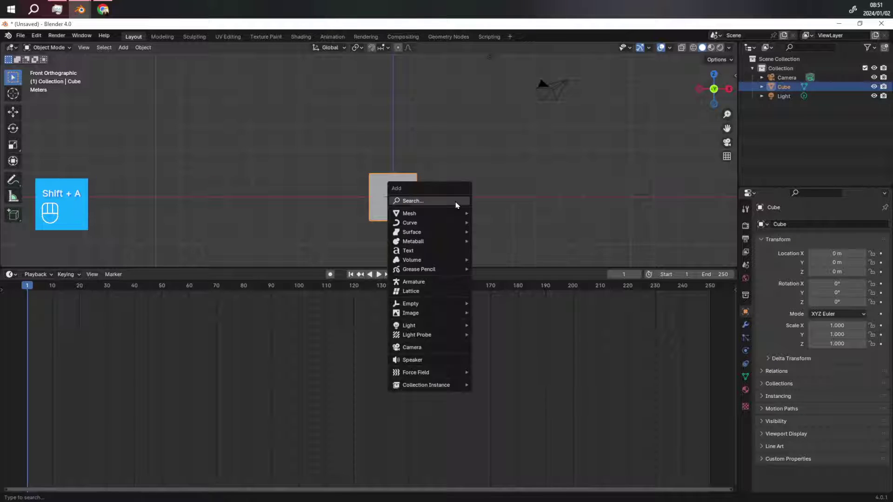
{"action": "mouse_move", "coordinate": [434, 215]}
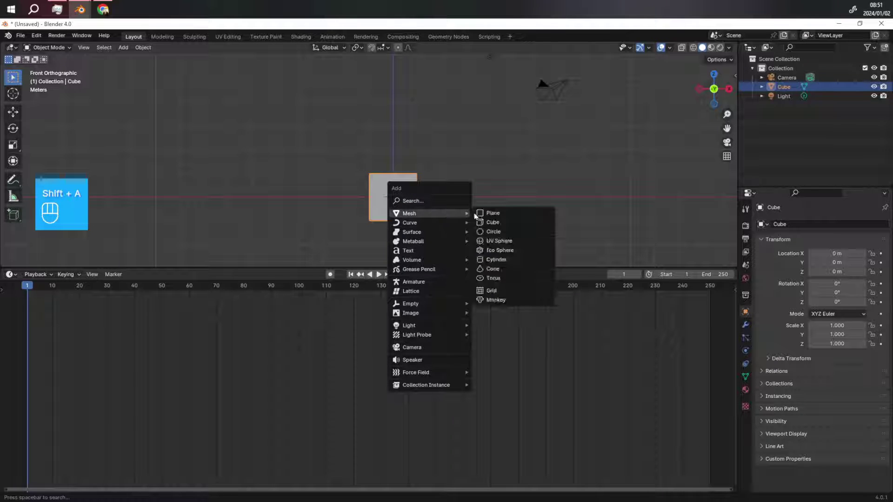
{"action": "left_click", "coordinate": [490, 242]}
{"action": "key", "text": "g"}
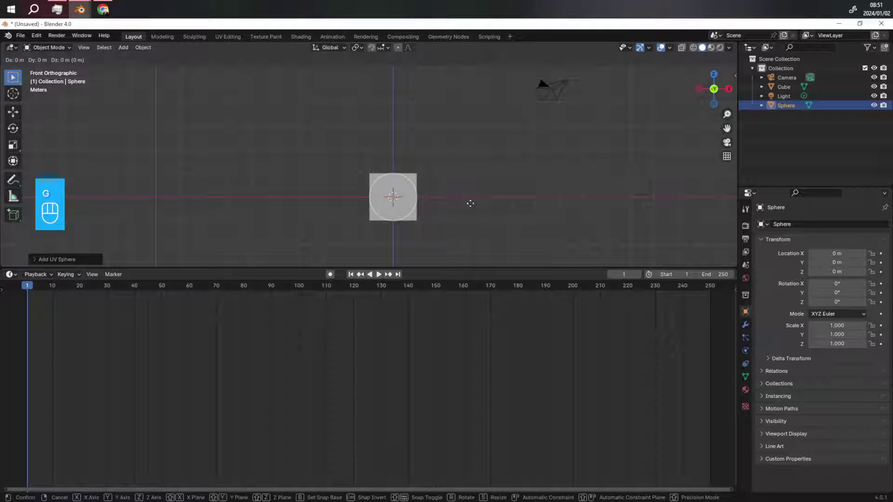
{"action": "key", "text": "x"}
{"action": "left_click", "coordinate": [359, 209]}
Apply Shade Smooth to the sphere
{"action": "right_click", "coordinate": [343, 200]}
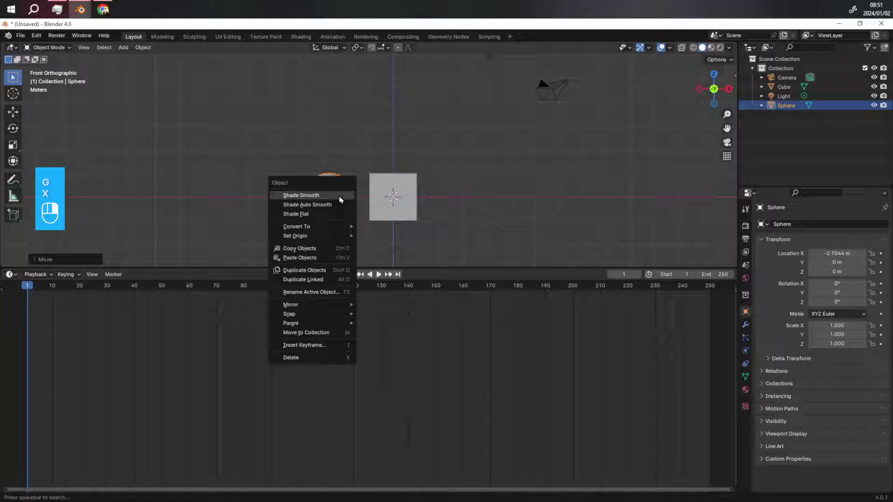
{"action": "left_click", "coordinate": [384, 201]}
{"action": "right_click", "coordinate": [384, 204]}
{"action": "left_click", "coordinate": [385, 201]}
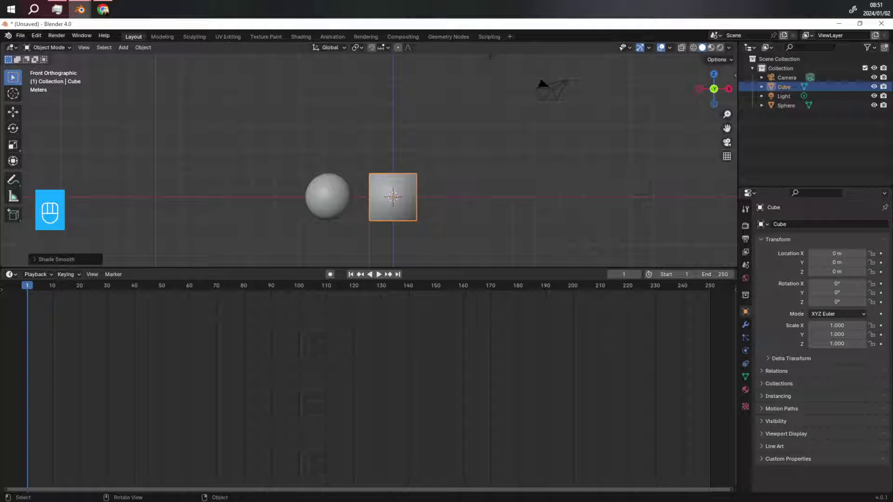
Turn the timeline area into a Shader Editor
{"action": "left_click", "coordinate": [9, 275]}
{"action": "left_click", "coordinate": [9, 274]}
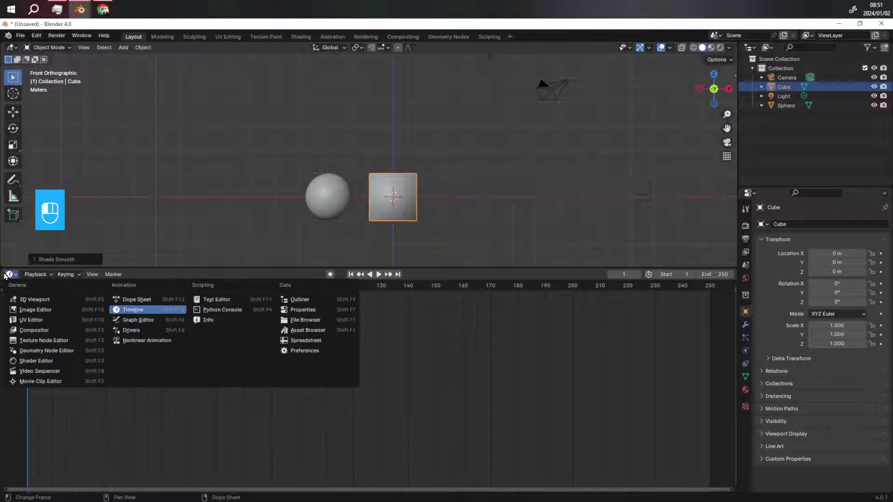
{"action": "left_click", "coordinate": [21, 359]}
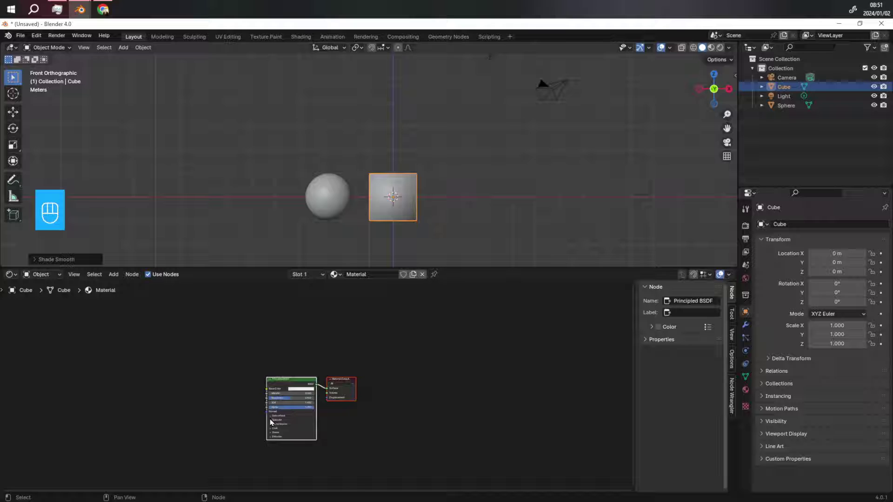
{"action": "scroll", "coordinate": [271, 441], "scroll_direction": "up", "scroll_amount": 3}
{"action": "scroll", "coordinate": [350, 372], "scroll_direction": "up", "scroll_amount": 1}
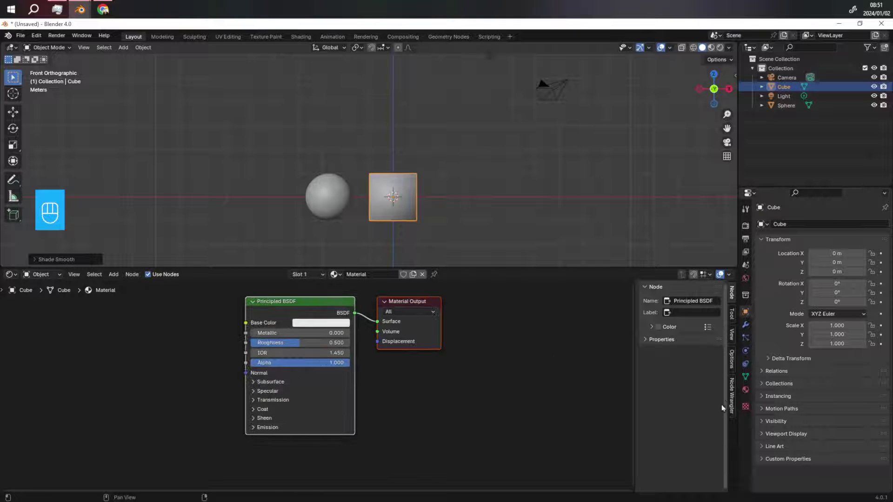
Show the cube's Material properties, use Material Preview shading, and select the light
{"action": "left_click", "coordinate": [746, 389]}
{"action": "scroll", "coordinate": [393, 384], "scroll_direction": "down", "scroll_amount": 1}
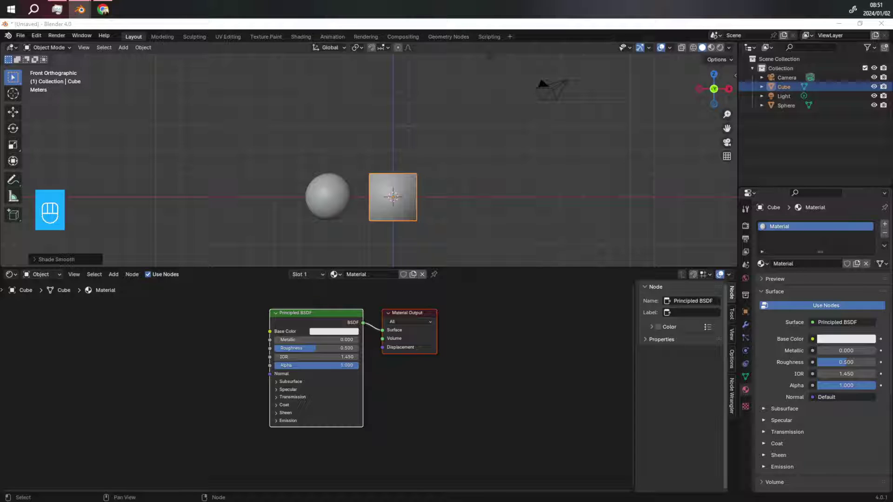
{"action": "left_click", "coordinate": [722, 48]}
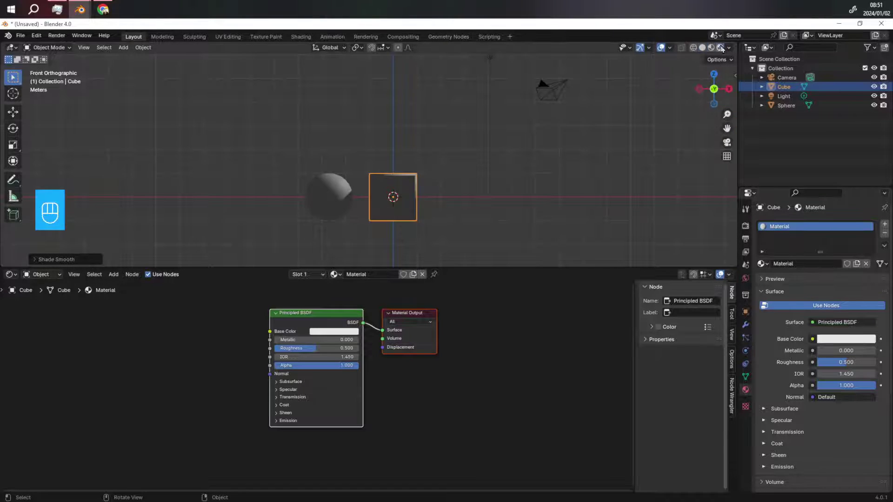
{"action": "scroll", "coordinate": [453, 155], "scroll_direction": "down", "scroll_amount": 2}
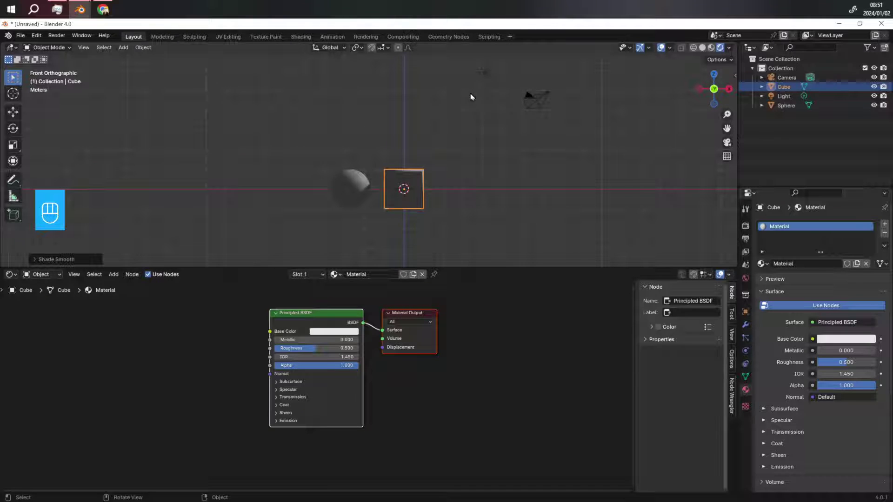
{"action": "left_click", "coordinate": [484, 73]}
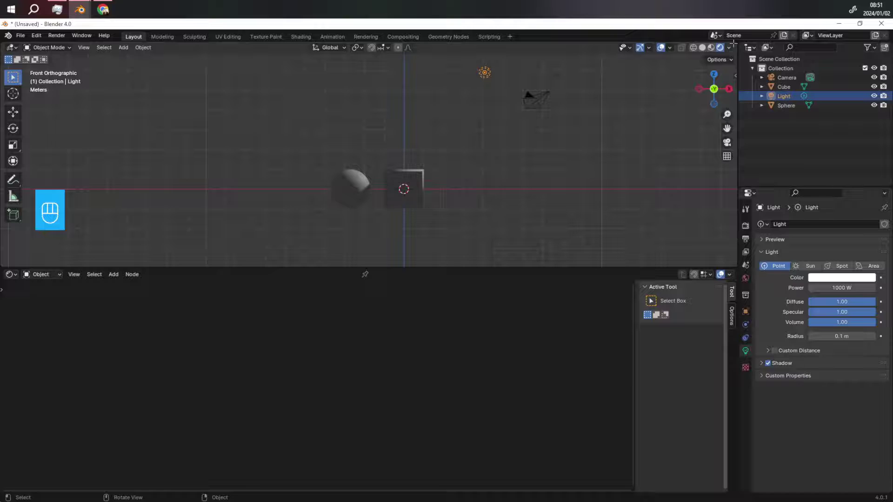
Split the viewport with a top view on the right and make the light a 4000 W spot
{"action": "left_click_drag", "start_coordinate": [734, 43], "coordinate": [237, 83]}
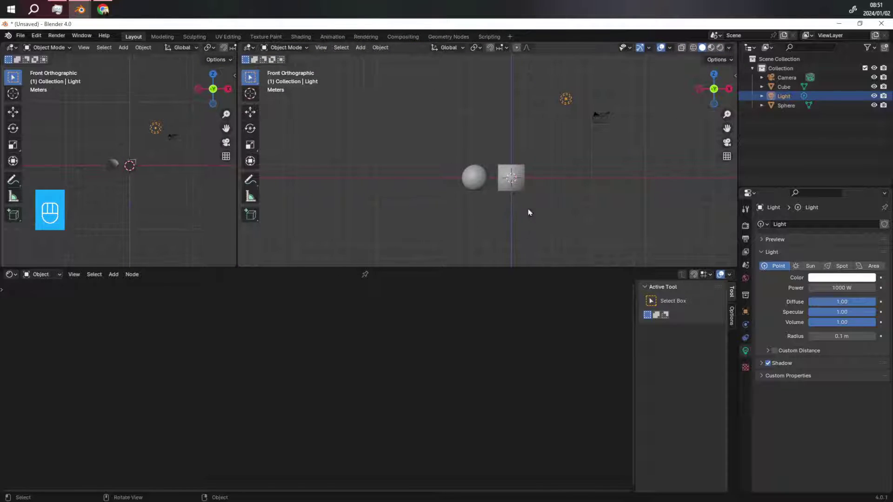
{"action": "key", "text": "KP_7"}
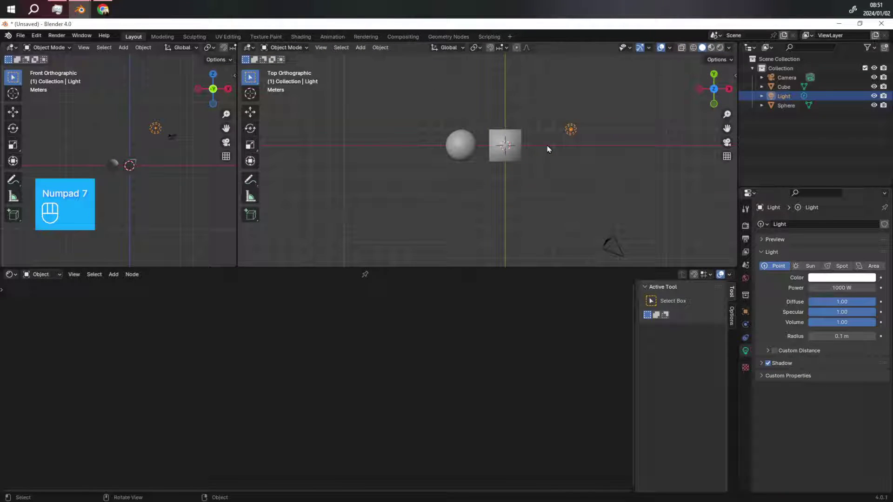
{"action": "left_click", "coordinate": [840, 266]}
{"action": "left_click", "coordinate": [837, 287]}
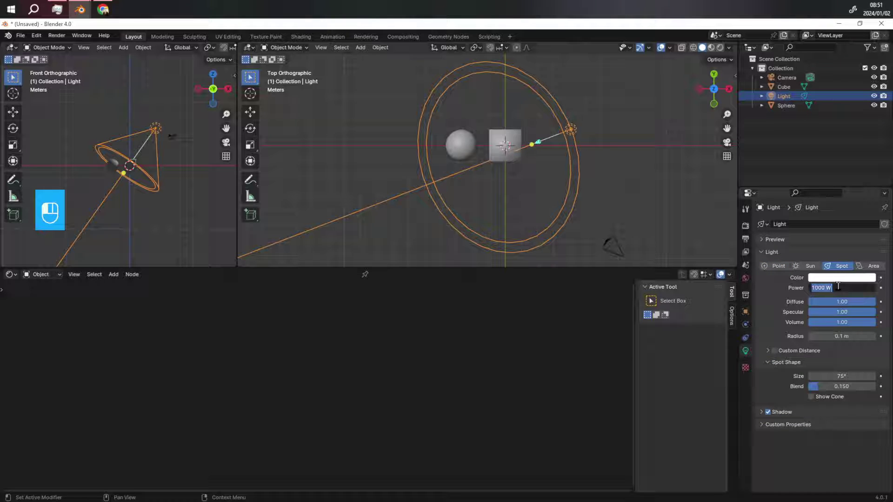
{"action": "type", "text": "4000"}
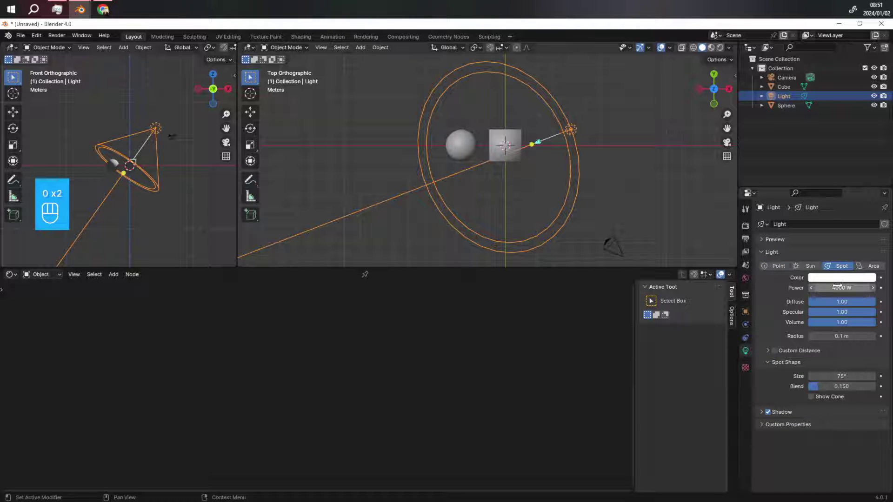
{"action": "key", "text": "Return"}
Rotate the spotlight and move it below-right of the cube to shine across both objects
{"action": "scroll", "coordinate": [499, 122], "scroll_direction": "up", "scroll_amount": 2}
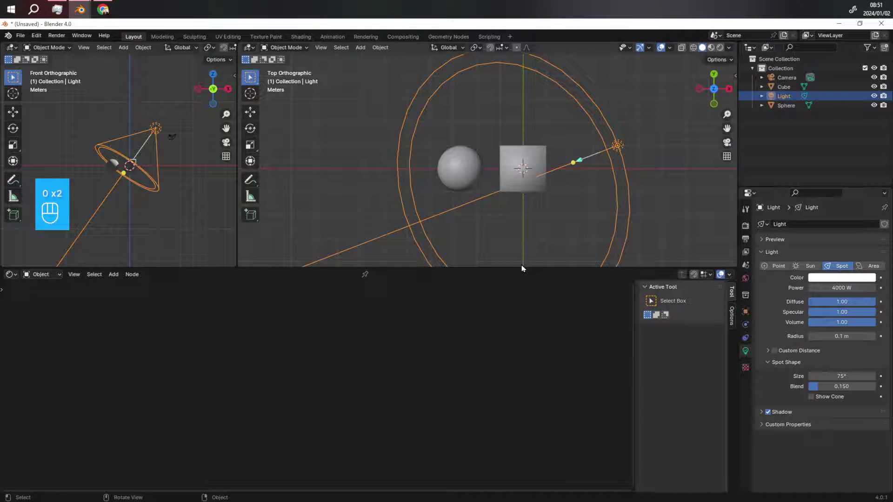
{"action": "key", "text": "r"}
{"action": "left_click", "coordinate": [628, 104]}
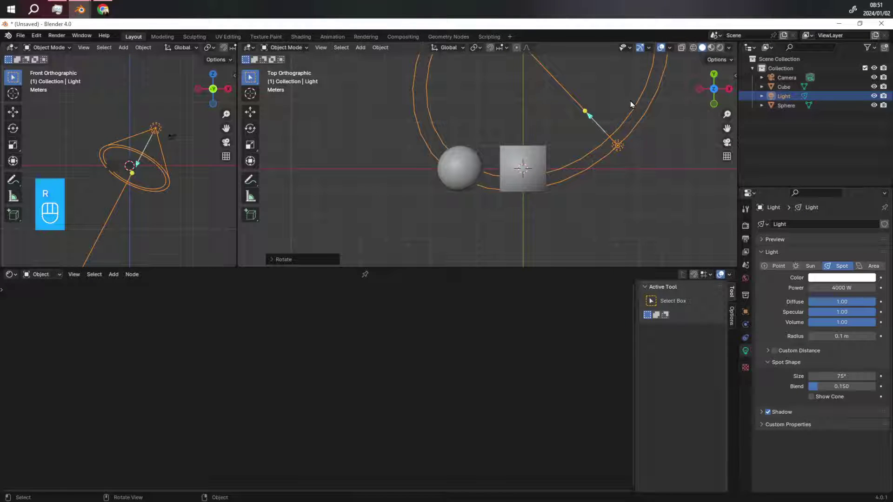
{"action": "key", "text": "g"}
{"action": "left_click", "coordinate": [619, 208]}
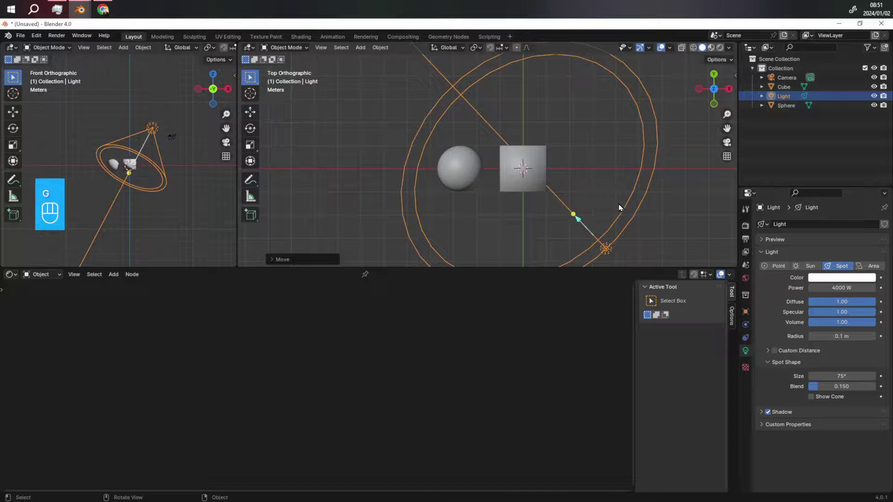
Return the left view to Front view and join both views into one full-width viewport
{"action": "left_click", "coordinate": [226, 142]}
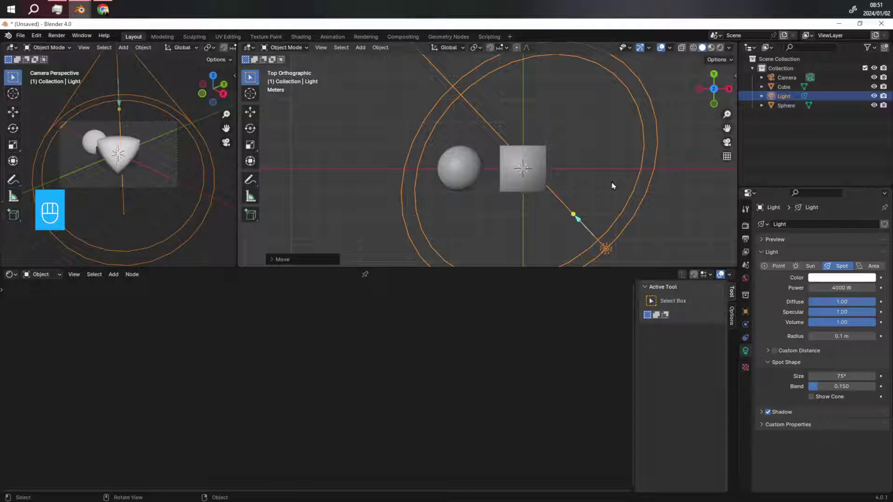
{"action": "left_click", "coordinate": [226, 143]}
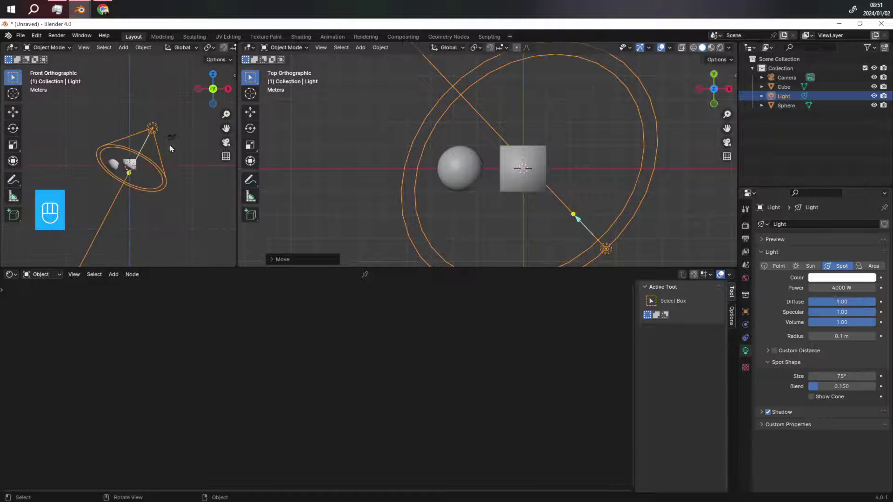
{"action": "key", "text": "KP_1"}
{"action": "scroll", "coordinate": [132, 186], "scroll_direction": "up", "scroll_amount": 8}
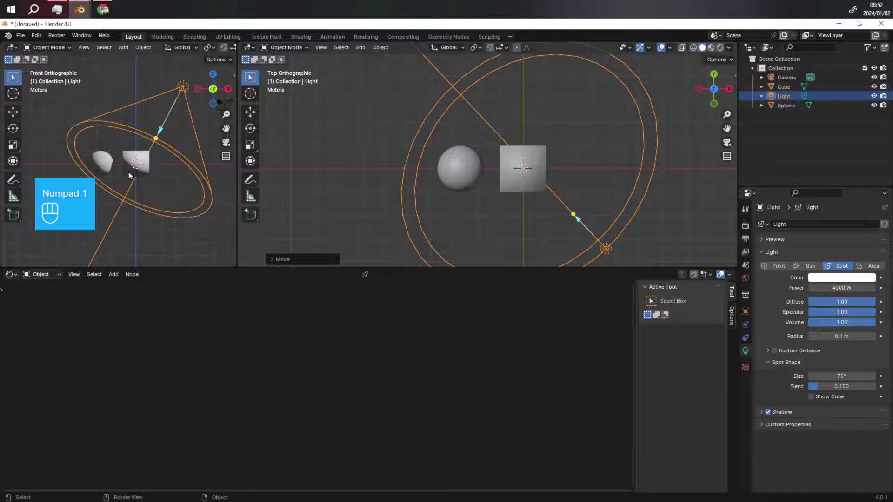
{"action": "scroll", "coordinate": [183, 192], "scroll_direction": "down", "scroll_amount": 2}
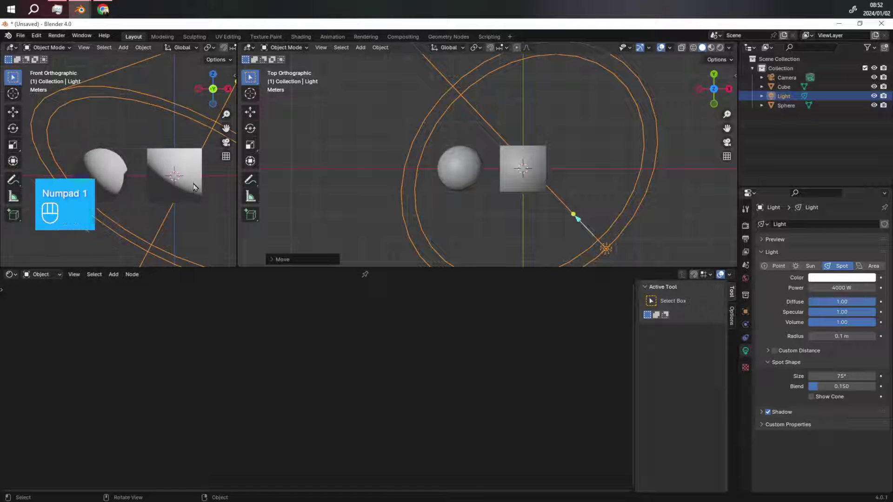
{"action": "left_click_drag", "start_coordinate": [234, 44], "coordinate": [265, 64]}
{"action": "scroll", "coordinate": [343, 154], "scroll_direction": "down", "scroll_amount": 4}
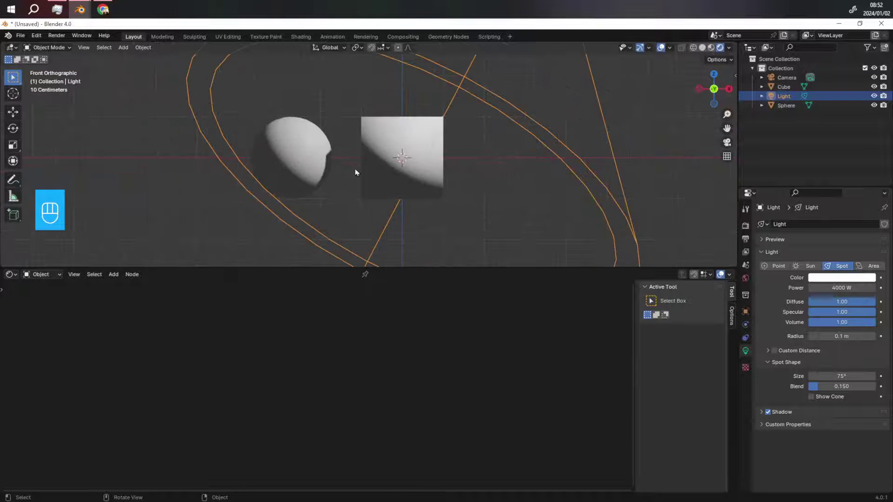
Move the cube farther right along X, widening the gap from the sphere
{"action": "left_click", "coordinate": [399, 147]}
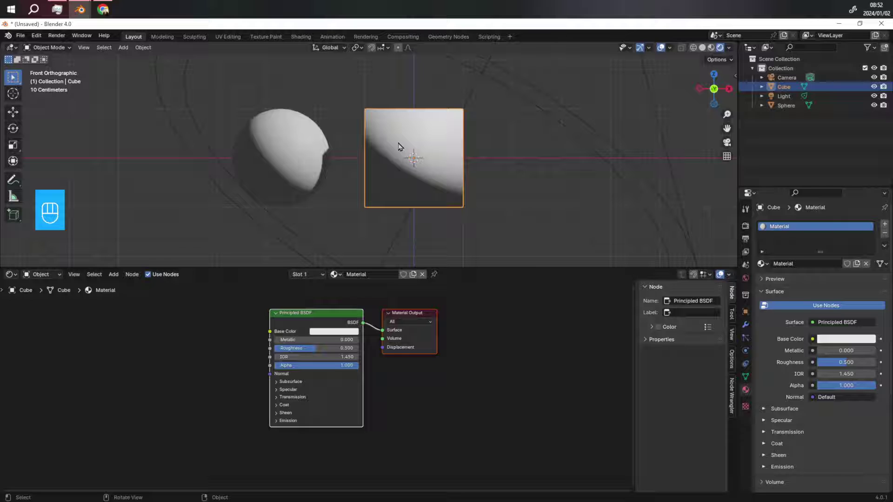
{"action": "key", "text": "g"}
{"action": "key", "text": "x"}
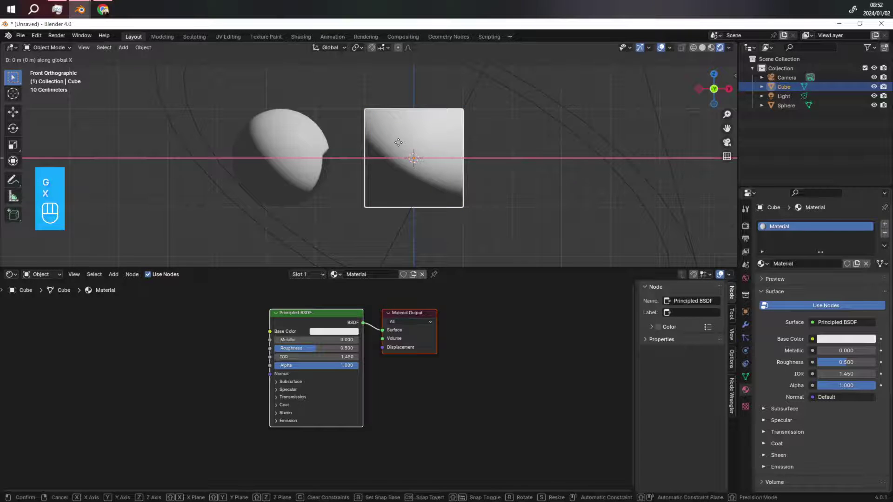
{"action": "left_click", "coordinate": [450, 143]}
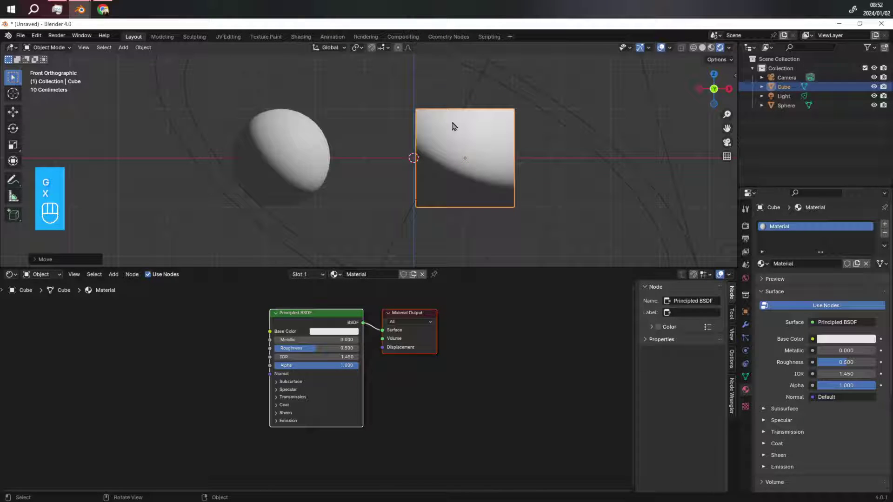
{"action": "left_click", "coordinate": [535, 406]}
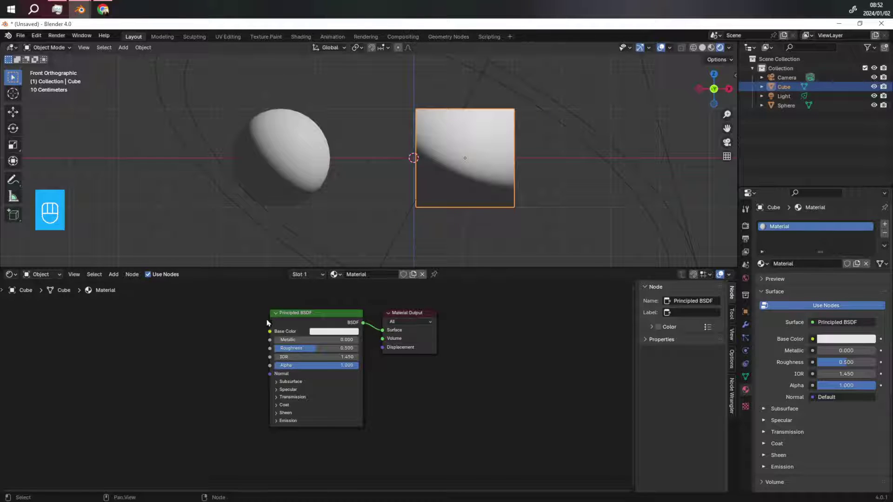
Replace the Principled BSDF with a Diffuse BSDF node placed left of the output
{"action": "left_click", "coordinate": [350, 386]}
{"action": "key", "text": "Delete"}
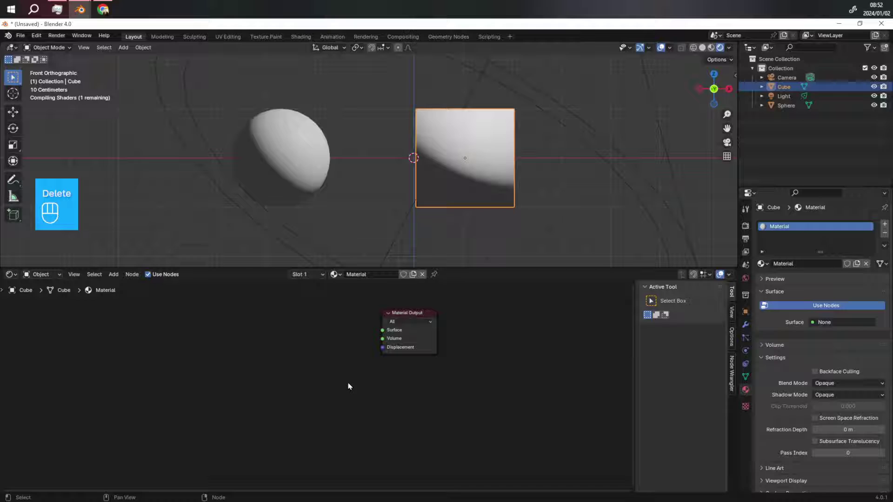
{"action": "key", "text": "shift+a"}
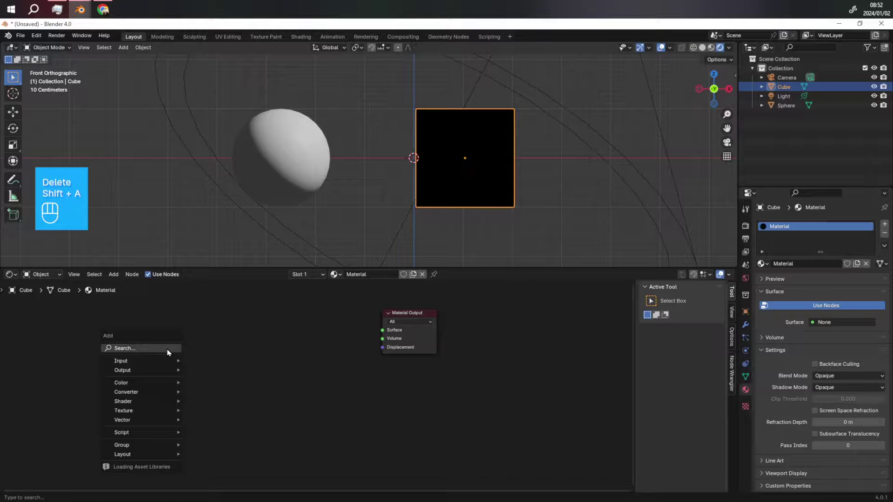
{"action": "type", "text": "diffuse"}
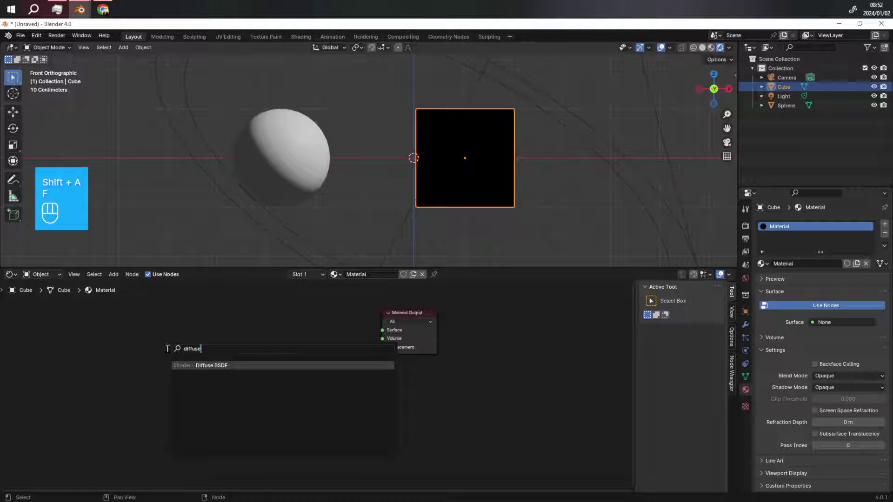
{"action": "left_click", "coordinate": [225, 366]}
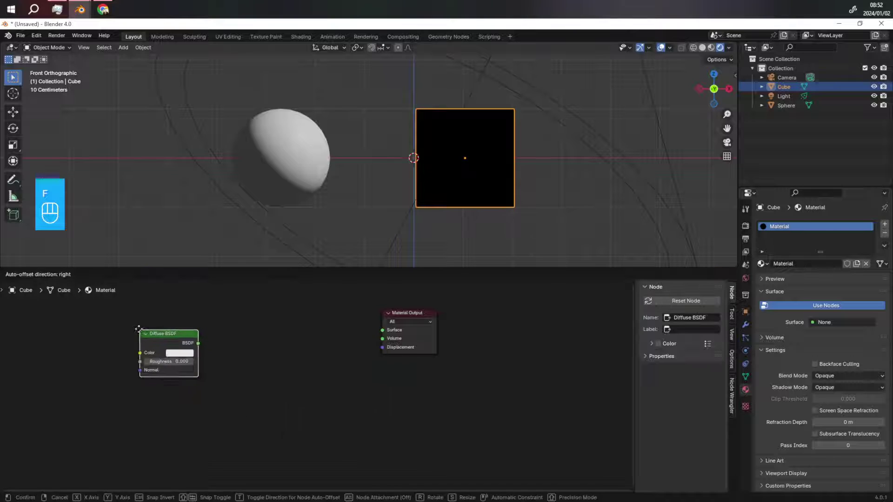
{"action": "left_click", "coordinate": [125, 331]}
Add a Shader to RGB node fed by the Diffuse BSDF, then search 'color ramp' from its Color output
{"action": "scroll", "coordinate": [173, 334], "scroll_direction": "up", "scroll_amount": 2}
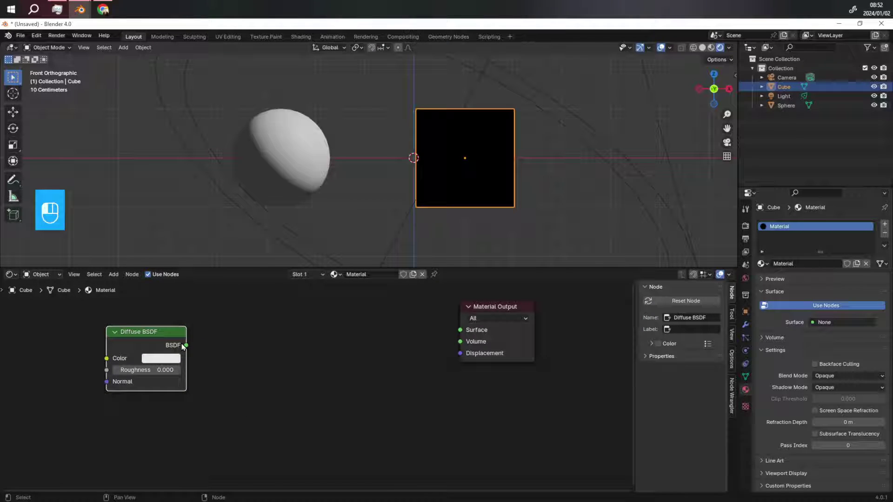
{"action": "left_click_drag", "start_coordinate": [185, 345], "coordinate": [237, 346]}
{"action": "type", "text": "shader"}
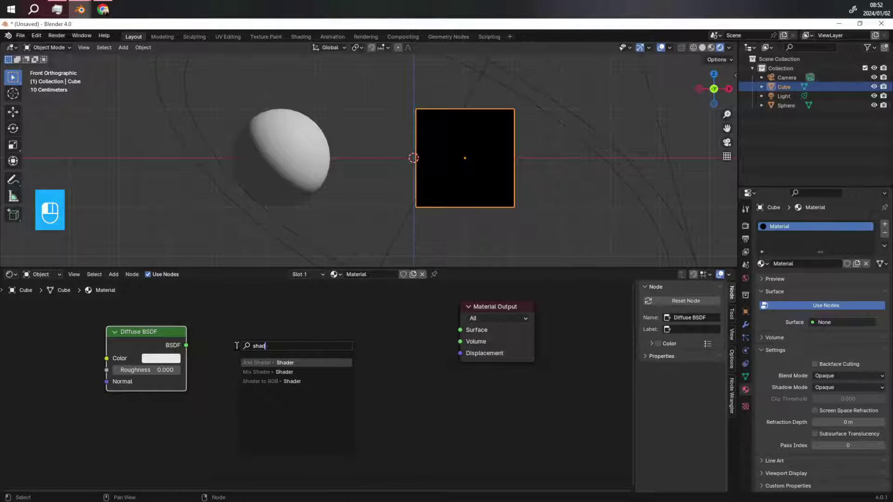
{"action": "left_click", "coordinate": [276, 382]}
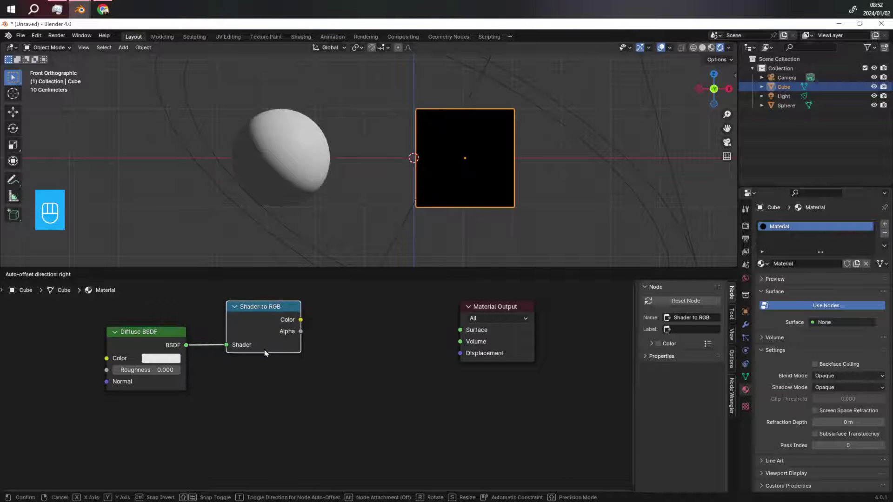
{"action": "left_click", "coordinate": [264, 348]}
{"action": "scroll", "coordinate": [227, 350], "scroll_direction": "up", "scroll_amount": 2}
{"action": "scroll", "coordinate": [279, 337], "scroll_direction": "down", "scroll_amount": 2}
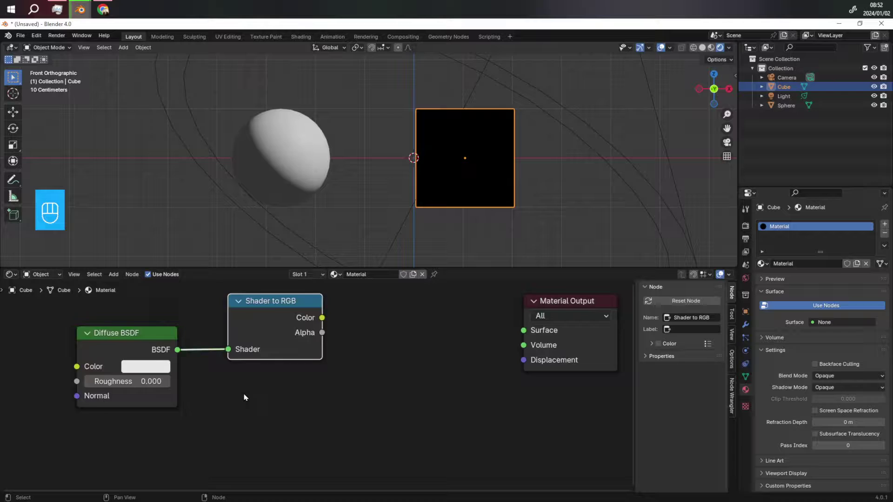
{"action": "scroll", "coordinate": [289, 337], "scroll_direction": "up", "scroll_amount": 2}
{"action": "left_click_drag", "start_coordinate": [258, 328], "coordinate": [313, 328]}
{"action": "type", "text": "color ramp"}
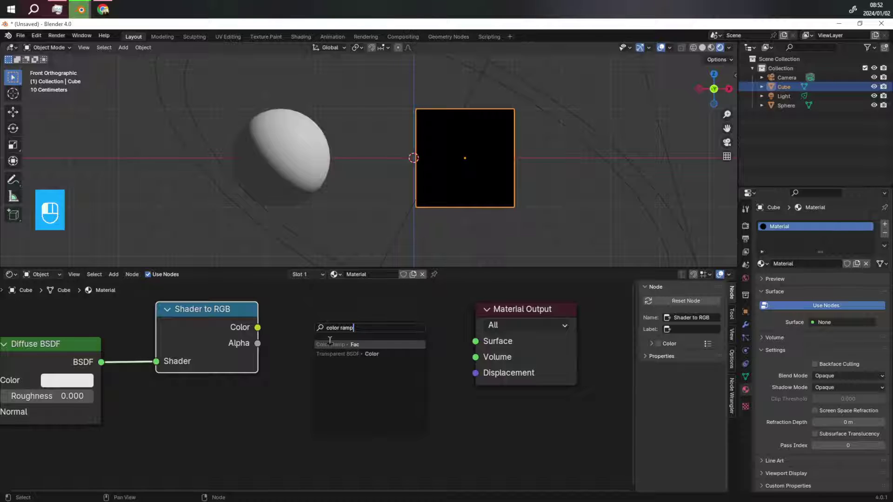
Place a Color Ramp node linked from Shader to RGB's Color output
{"action": "left_click", "coordinate": [330, 343]}
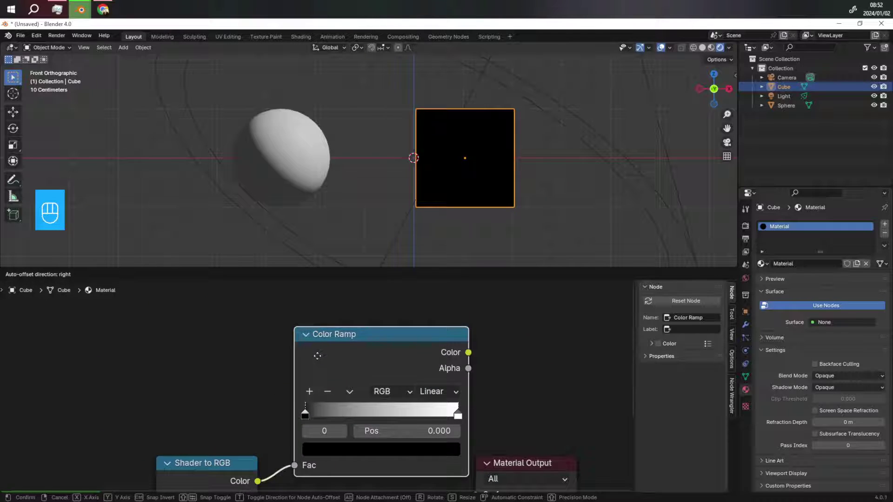
{"action": "left_click", "coordinate": [318, 364]}
{"action": "scroll", "coordinate": [353, 418], "scroll_direction": "down", "scroll_amount": 2}
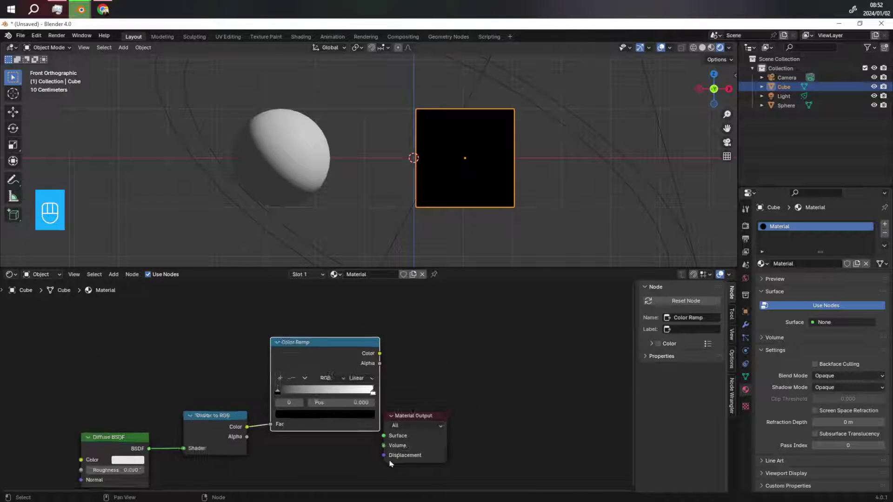
{"action": "scroll", "coordinate": [360, 444], "scroll_direction": "up", "scroll_amount": 4}
{"action": "scroll", "coordinate": [299, 365], "scroll_direction": "down", "scroll_amount": 1}
{"action": "mouse_move", "coordinate": [268, 298]}
{"action": "left_mouse_down"}
{"action": "mouse_move", "coordinate": [273, 307]}
{"action": "mouse_move", "coordinate": [262, 300]}
{"action": "left_mouse_up"}
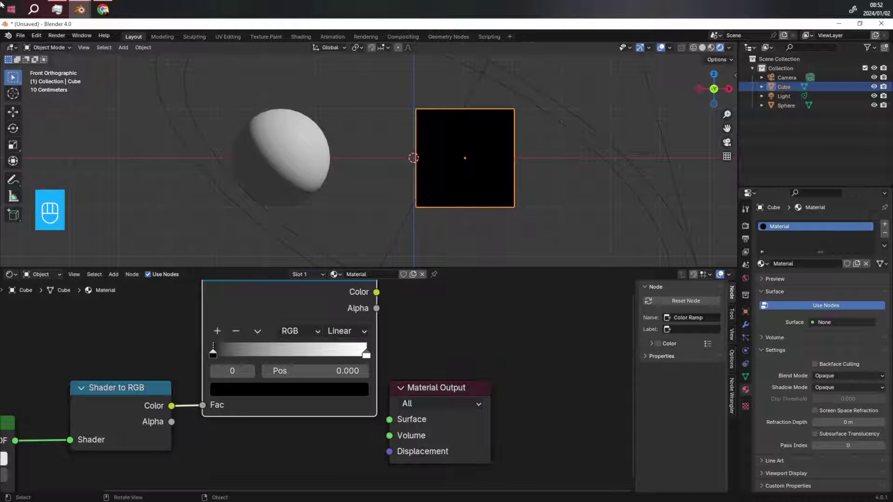
Open Preferences > Add-ons and search for 'node' to check Node Wrangler
{"action": "left_click", "coordinate": [37, 35]}
{"action": "left_click", "coordinate": [59, 156]}
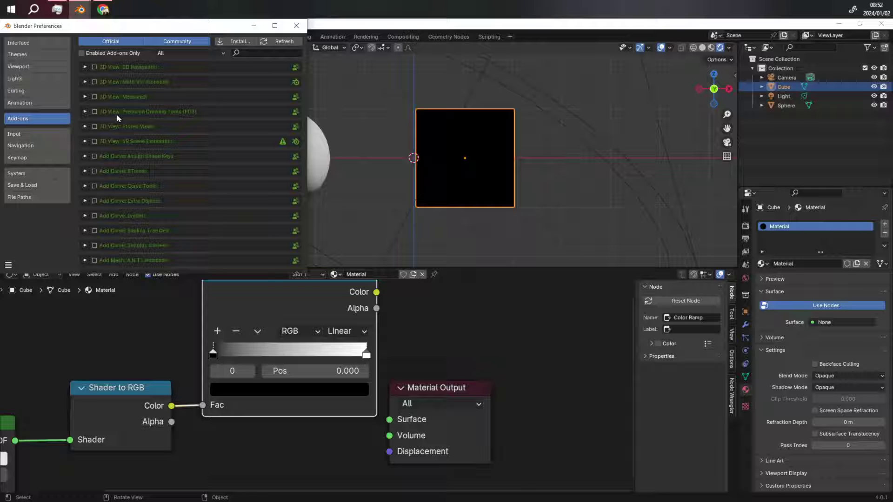
{"action": "left_click", "coordinate": [275, 54]}
{"action": "type", "text": "node"}
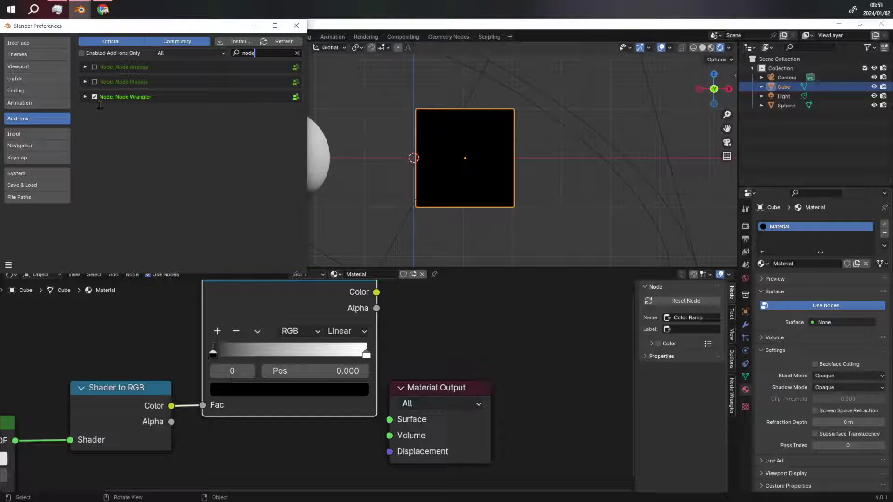
Move the Material Output node up-right and set the Color Ramp to Constant interpolation
{"action": "left_click", "coordinate": [297, 26]}
{"action": "scroll", "coordinate": [244, 472], "scroll_direction": "down", "scroll_amount": 3}
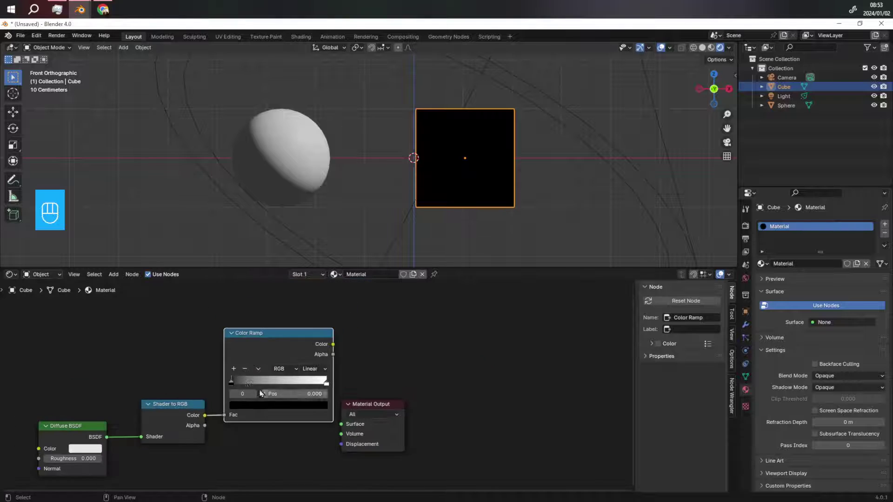
{"action": "scroll", "coordinate": [435, 463], "scroll_direction": "up", "scroll_amount": 1}
{"action": "left_click_drag", "start_coordinate": [290, 386], "coordinate": [494, 333]}
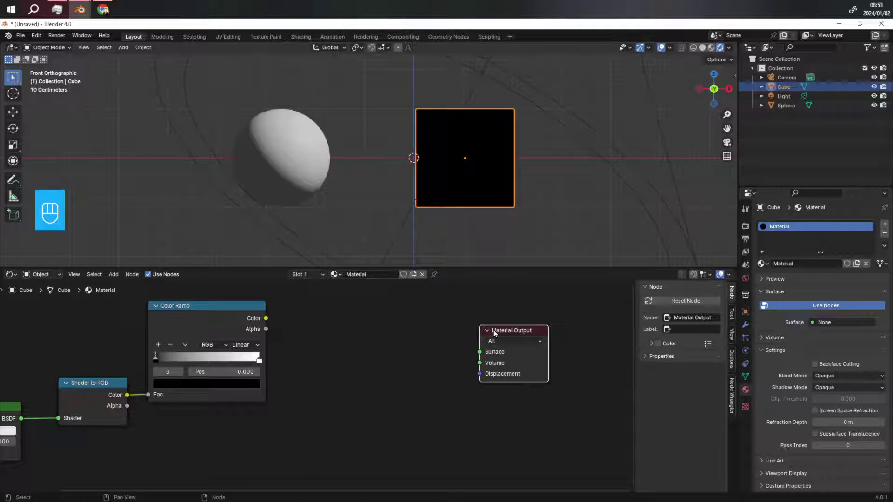
{"action": "scroll", "coordinate": [187, 370], "scroll_direction": "up", "scroll_amount": 4}
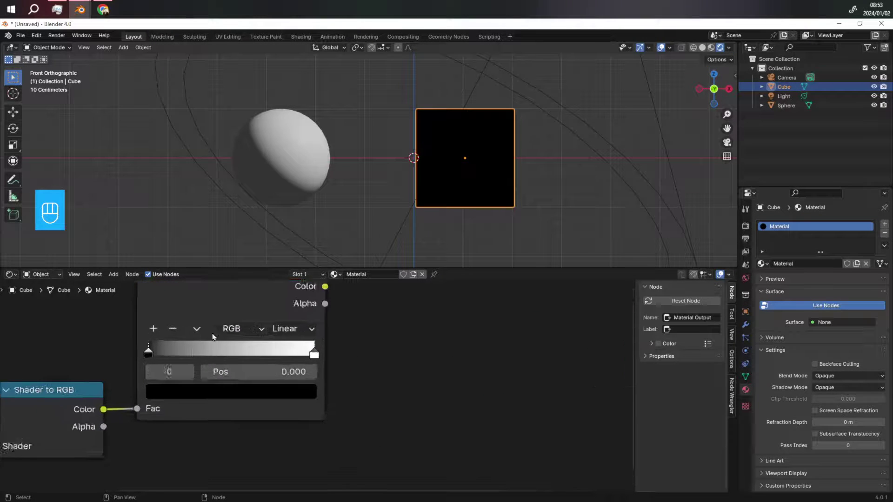
{"action": "left_click", "coordinate": [300, 330]}
{"action": "left_click", "coordinate": [304, 457]}
Move the ramp's white stop to 0.691
{"action": "scroll", "coordinate": [302, 460], "scroll_direction": "down", "scroll_amount": 3}
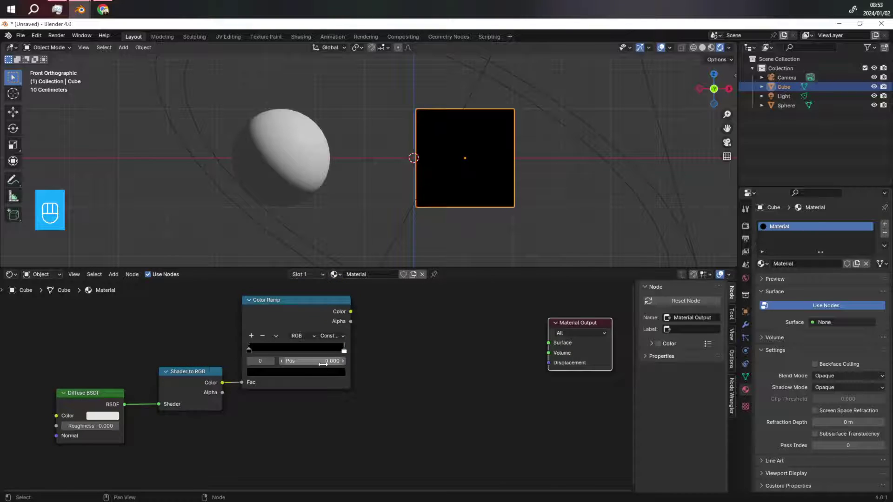
{"action": "scroll", "coordinate": [269, 373], "scroll_direction": "up", "scroll_amount": 2}
{"action": "scroll", "coordinate": [269, 372], "scroll_direction": "up", "scroll_amount": 1}
{"action": "left_click_drag", "start_coordinate": [398, 330], "coordinate": [327, 329]}
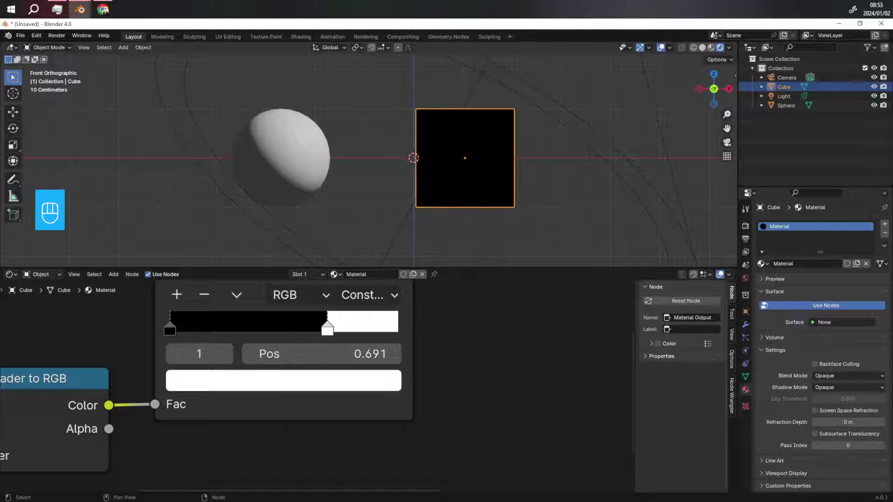
{"action": "left_click", "coordinate": [104, 9]}
Add a dark grey stop at 0.345 and slightly lighten the left black stop
{"action": "left_click", "coordinate": [176, 300]}
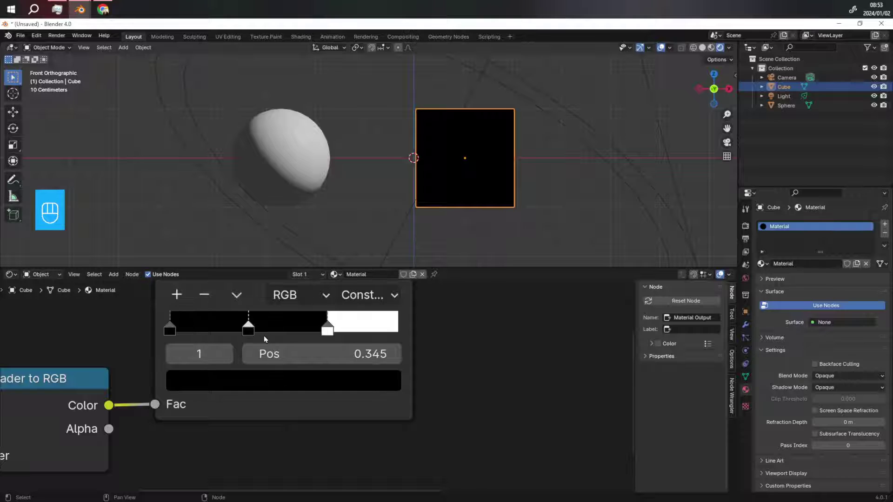
{"action": "left_click", "coordinate": [247, 385]}
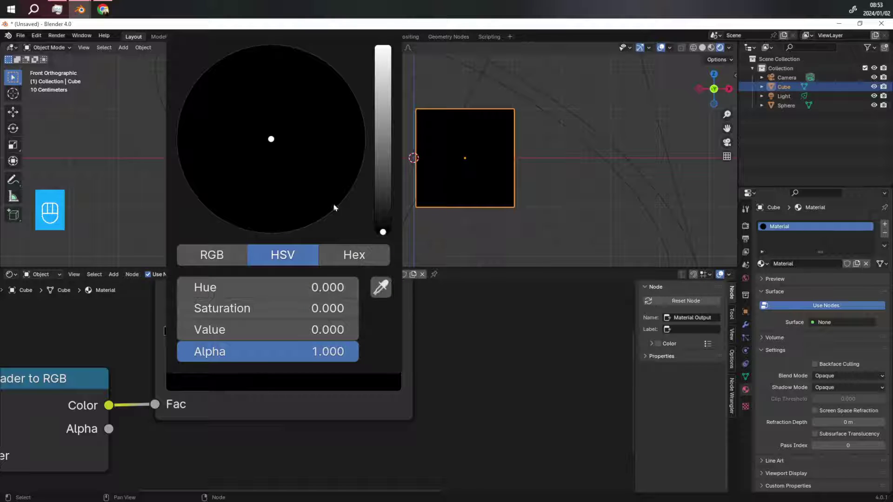
{"action": "left_click", "coordinate": [384, 192]}
{"action": "left_click", "coordinate": [169, 326]}
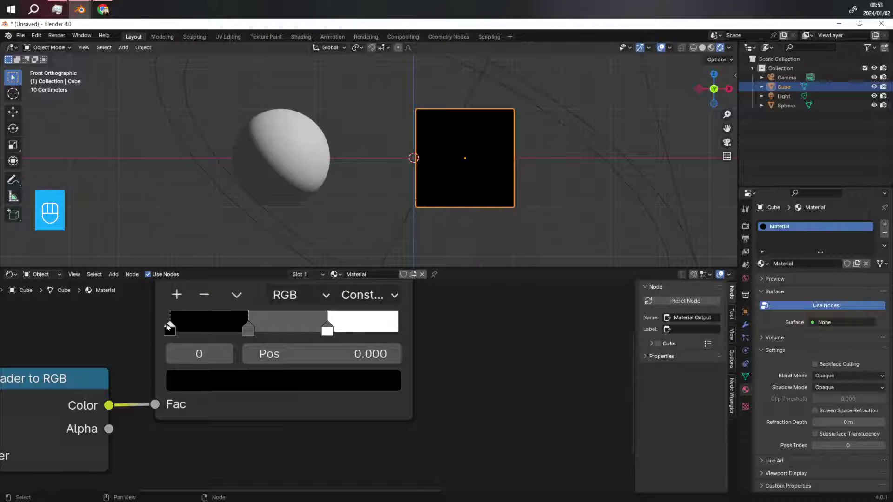
{"action": "left_click", "coordinate": [250, 381]}
{"action": "left_click_drag", "start_coordinate": [385, 231], "coordinate": [383, 210]}
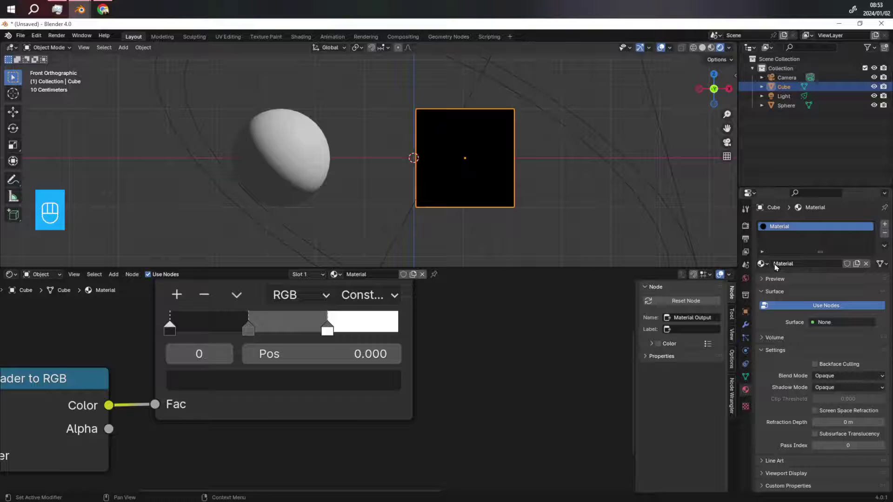
{"action": "scroll", "coordinate": [276, 391], "scroll_direction": "down", "scroll_amount": 4}
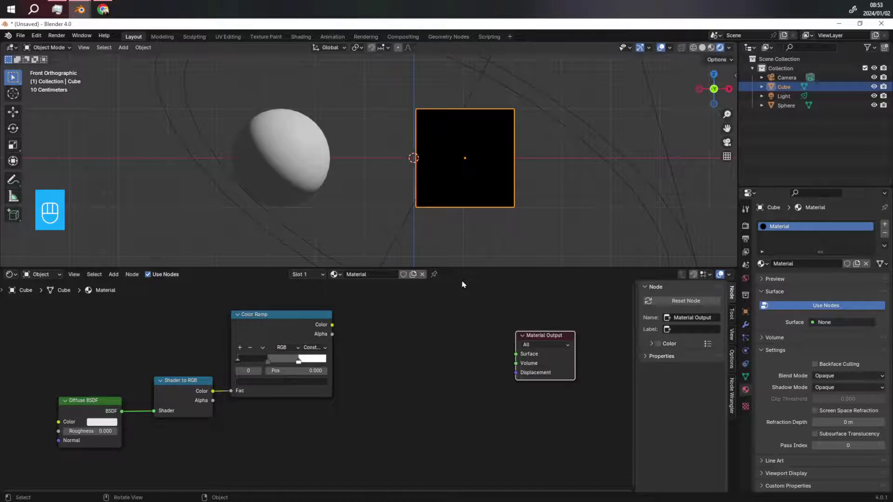
{"action": "scroll", "coordinate": [354, 345], "scroll_direction": "up", "scroll_amount": 2}
{"action": "left_click_drag", "start_coordinate": [315, 321], "coordinate": [370, 317]}
{"action": "type", "text": "multipl"}
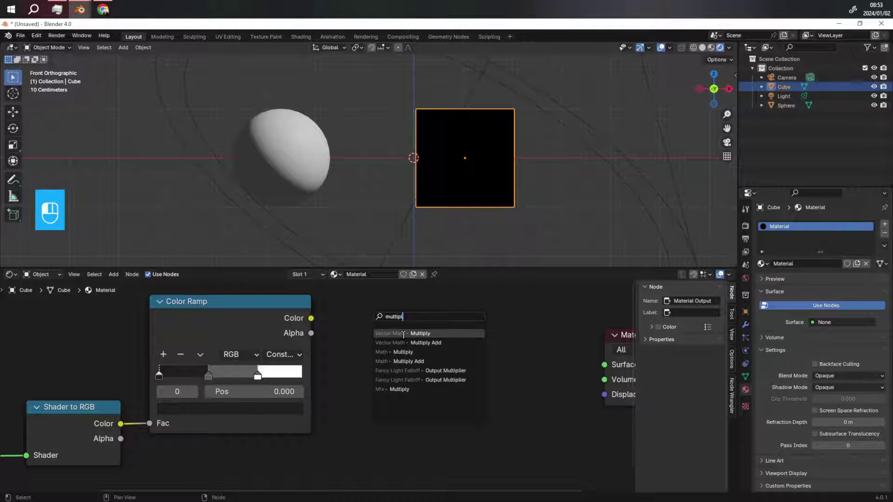
{"action": "left_click", "coordinate": [426, 352]}
{"action": "key", "text": "Escape"}
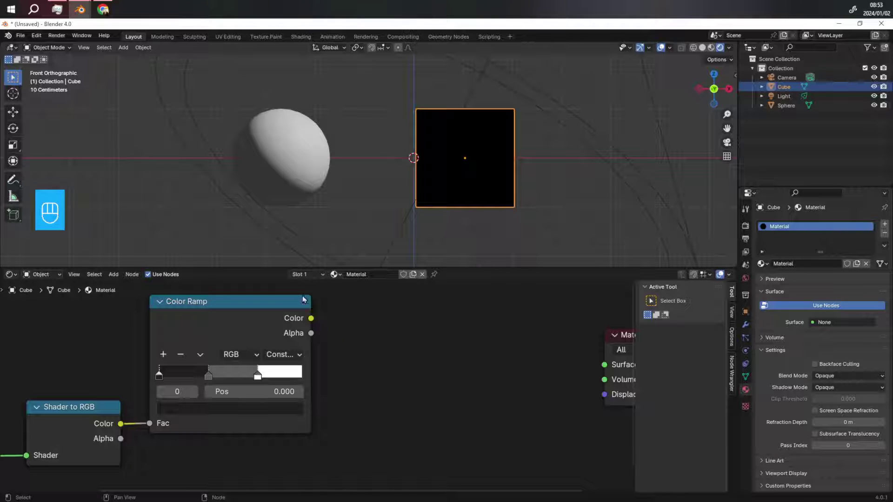
{"action": "left_click_drag", "start_coordinate": [312, 320], "coordinate": [392, 323]}
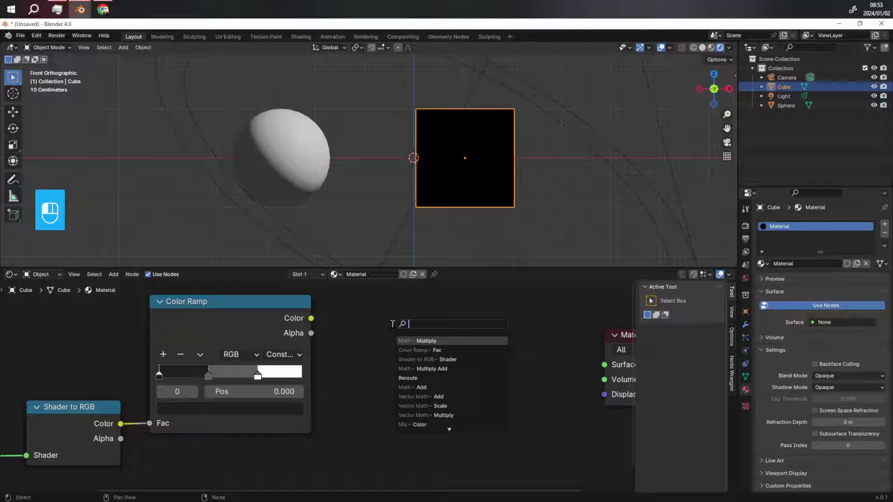
{"action": "type", "text": "mul"}
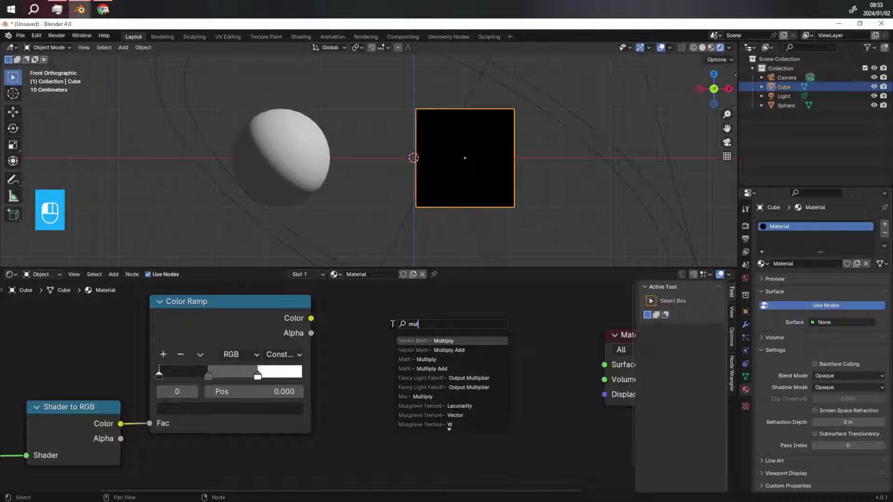
{"action": "key", "text": "Escape"}
{"action": "scroll", "coordinate": [364, 349], "scroll_direction": "down", "scroll_amount": 5}
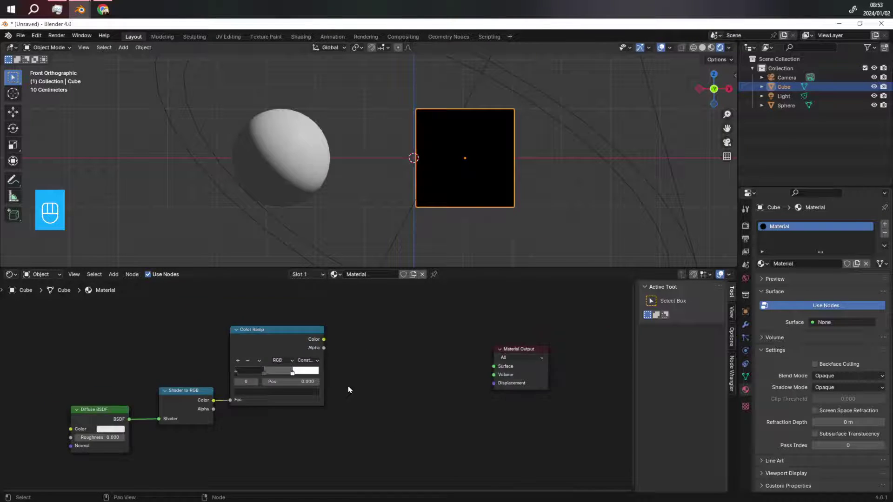
{"action": "scroll", "coordinate": [367, 359], "scroll_direction": "up", "scroll_amount": 2}
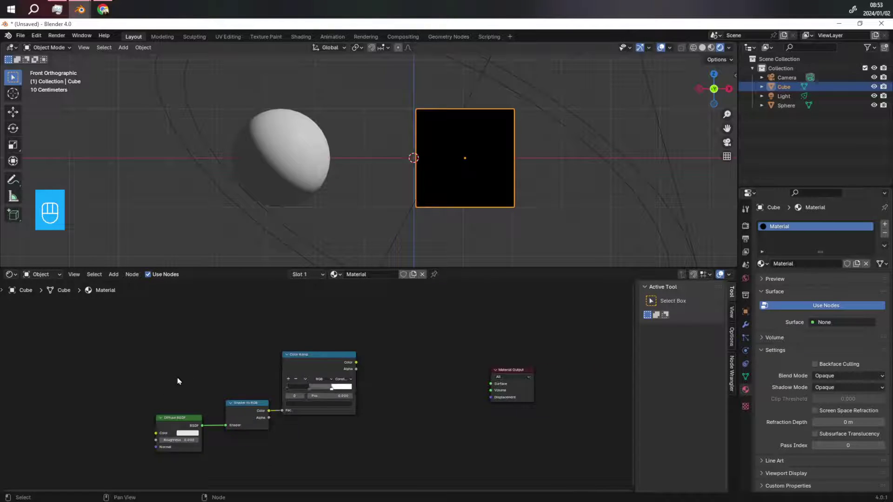
{"action": "scroll", "coordinate": [179, 381], "scroll_direction": "up", "scroll_amount": 2}
{"action": "scroll", "coordinate": [274, 438], "scroll_direction": "down", "scroll_amount": 4}
{"action": "scroll", "coordinate": [158, 315], "scroll_direction": "up", "scroll_amount": 4}
{"action": "scroll", "coordinate": [369, 396], "scroll_direction": "down", "scroll_amount": 3}
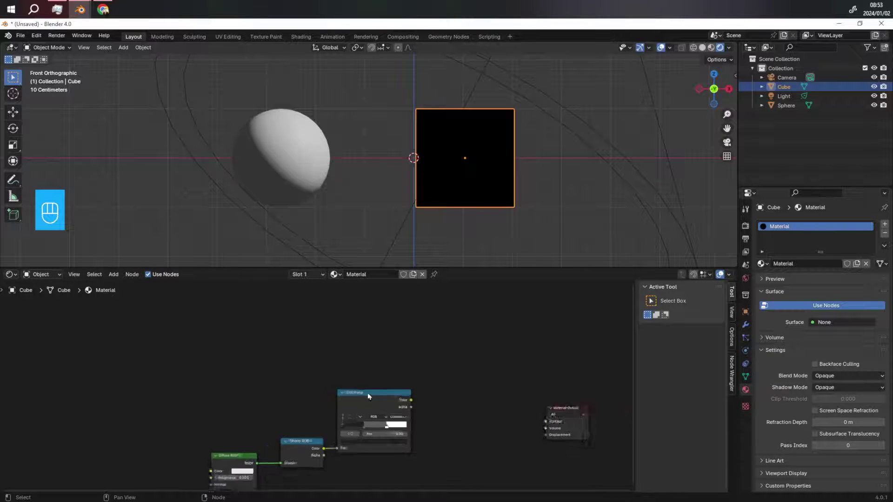
{"action": "scroll", "coordinate": [491, 459], "scroll_direction": "up", "scroll_amount": 5}
Connect the Color Ramp to the Material Output Surface and move the middle stop to 0.373
{"action": "left_click_drag", "start_coordinate": [367, 370], "coordinate": [551, 398]}
{"action": "scroll", "coordinate": [480, 182], "scroll_direction": "up", "scroll_amount": 2}
{"action": "scroll", "coordinate": [292, 430], "scroll_direction": "up", "scroll_amount": 2}
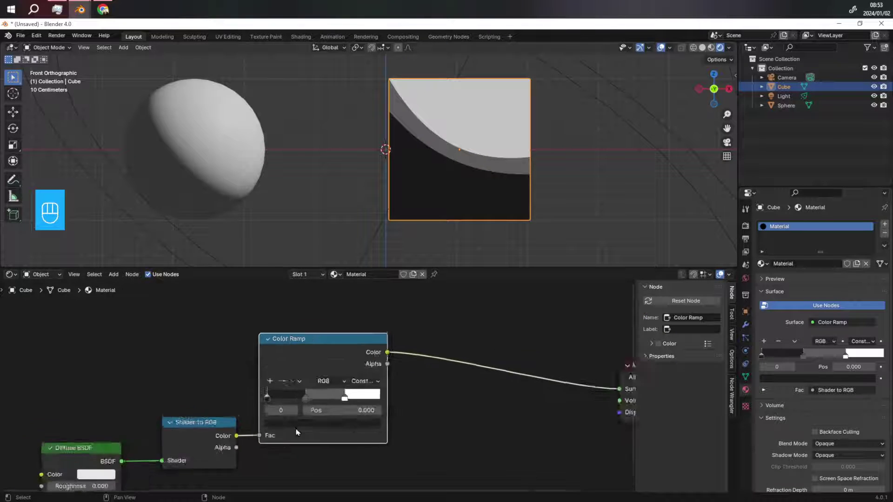
{"action": "mouse_move", "coordinate": [307, 396]}
{"action": "left_mouse_down"}
{"action": "mouse_move", "coordinate": [286, 396]}
{"action": "mouse_move", "coordinate": [320, 396]}
{"action": "mouse_move", "coordinate": [311, 396]}
{"action": "left_mouse_up"}
{"action": "scroll", "coordinate": [311, 396], "scroll_direction": "down", "scroll_amount": 3}
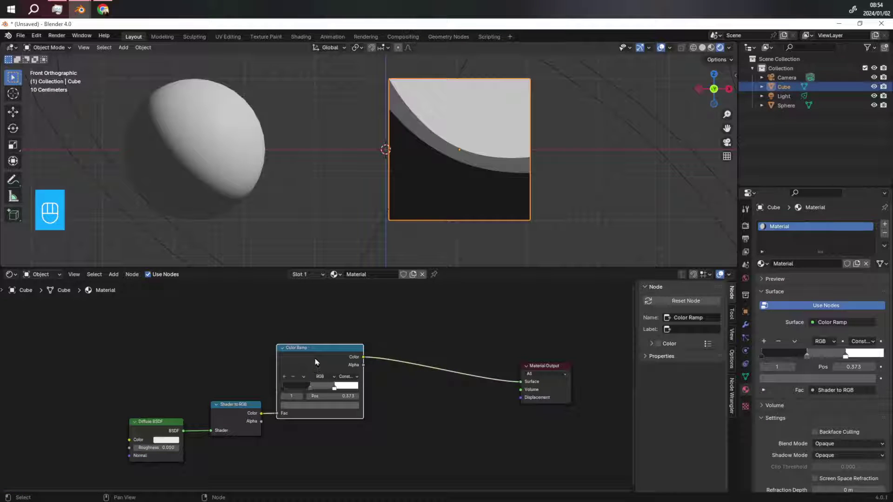
Give the sphere a new material, then copy all four nodes of the cube's material
{"action": "left_click", "coordinate": [195, 153]}
{"action": "left_click", "coordinate": [378, 276]}
{"action": "left_click", "coordinate": [464, 142]}
{"action": "left_click_drag", "start_coordinate": [120, 315], "coordinate": [555, 463]}
{"action": "key", "text": "ctrl+c"}
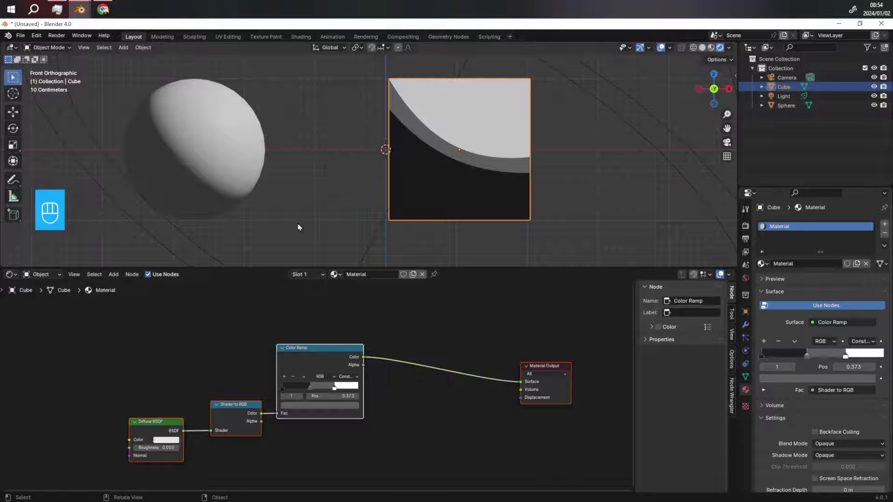
Assign the cube's 'Material' to the sphere and move the ramp's middle stop to 0.236
{"action": "left_click", "coordinate": [205, 119]}
{"action": "left_click", "coordinate": [336, 274]}
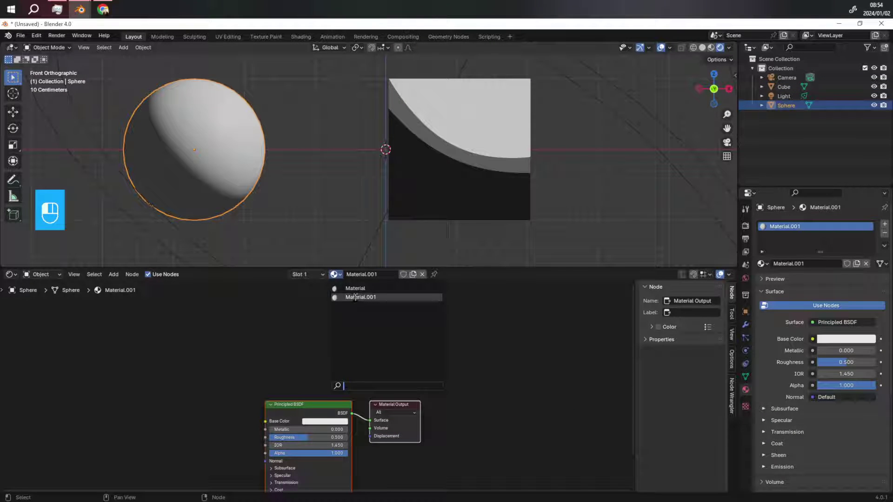
{"action": "left_click", "coordinate": [357, 289]}
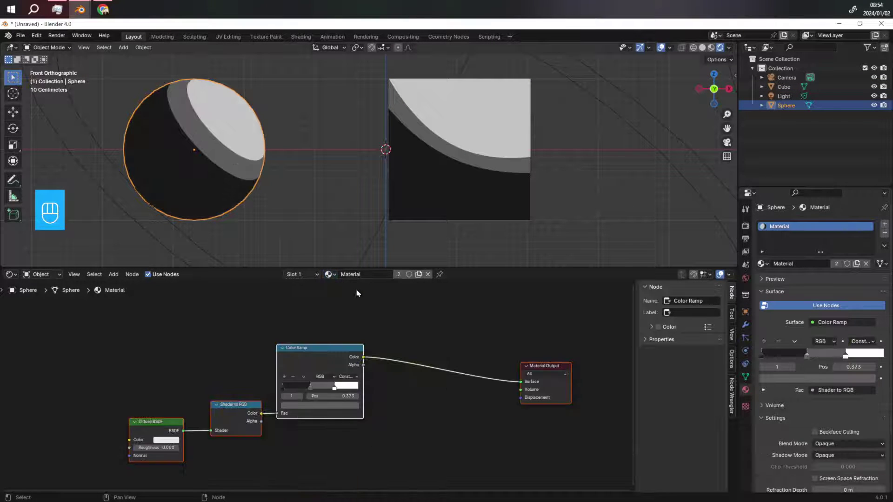
{"action": "scroll", "coordinate": [305, 391], "scroll_direction": "up", "scroll_amount": 2}
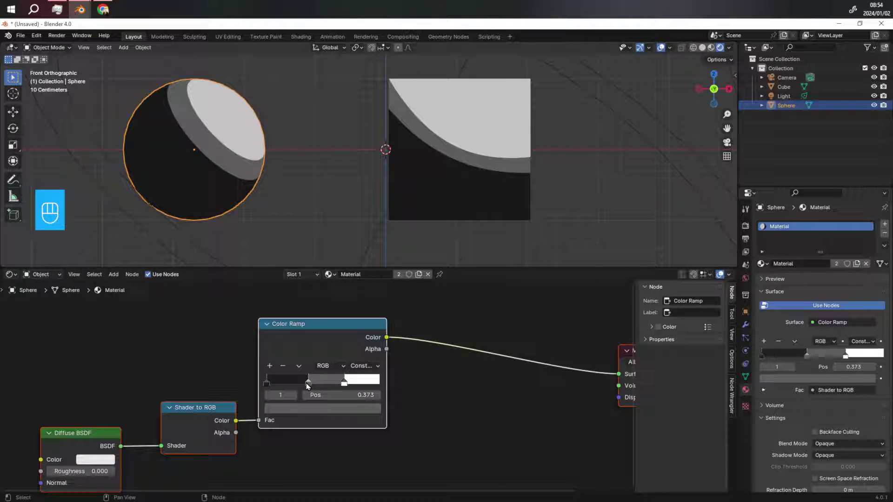
{"action": "mouse_move", "coordinate": [307, 386]}
{"action": "left_mouse_down"}
{"action": "mouse_move", "coordinate": [318, 386]}
{"action": "mouse_move", "coordinate": [270, 386]}
{"action": "mouse_move", "coordinate": [293, 387]}
{"action": "left_mouse_up"}
{"action": "scroll", "coordinate": [338, 412], "scroll_direction": "down", "scroll_amount": 1}
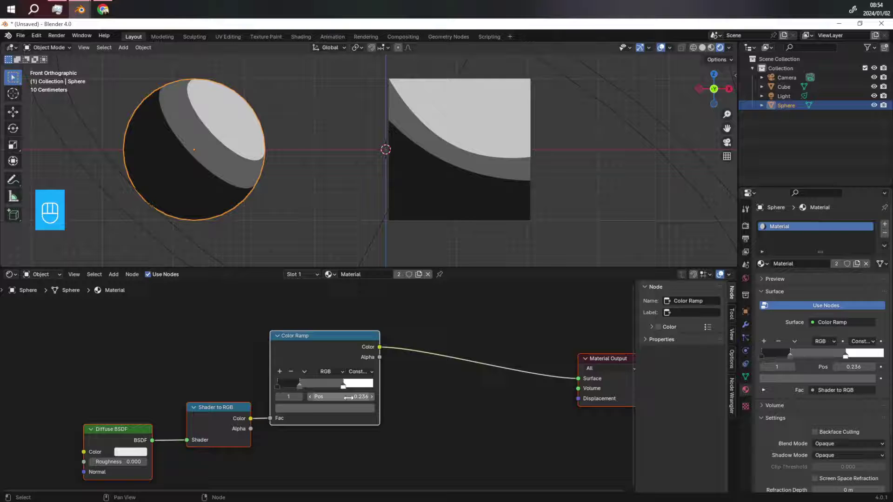
{"action": "scroll", "coordinate": [298, 418], "scroll_direction": "up", "scroll_amount": 3}
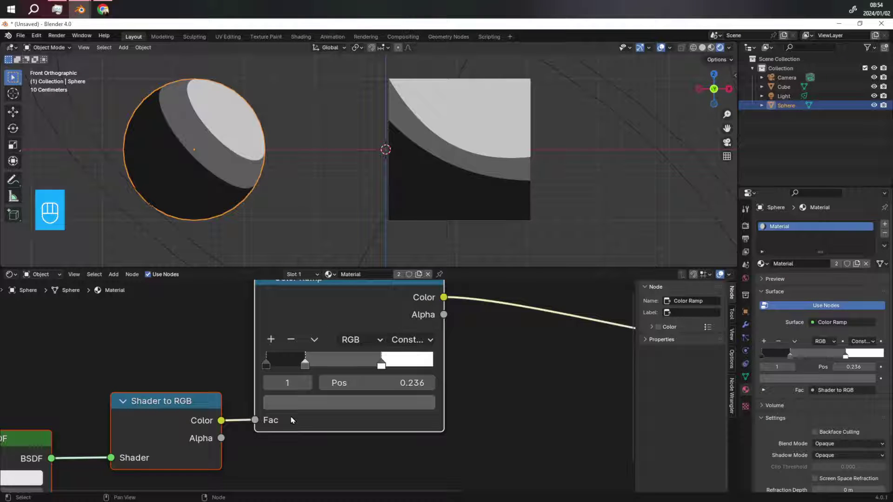
{"action": "scroll", "coordinate": [295, 364], "scroll_direction": "up", "scroll_amount": 2}
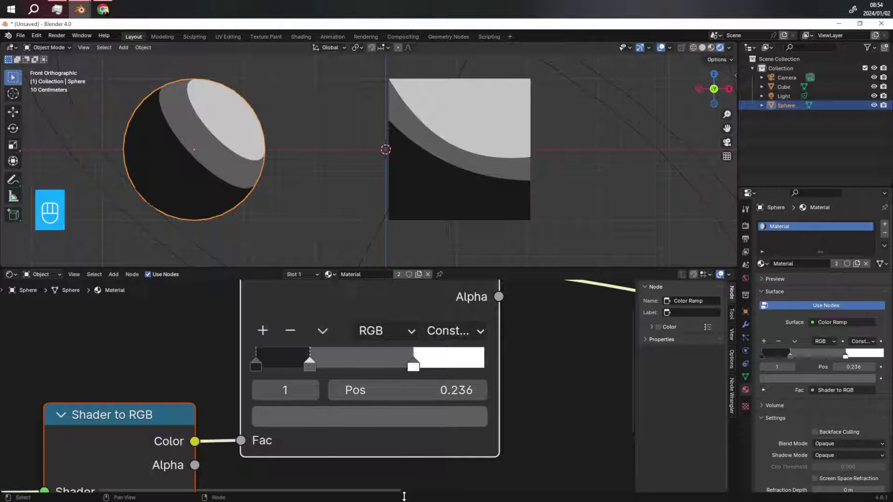
{"action": "scroll", "coordinate": [439, 440], "scroll_direction": "down", "scroll_amount": 6}
{"action": "scroll", "coordinate": [318, 339], "scroll_direction": "up", "scroll_amount": 2}
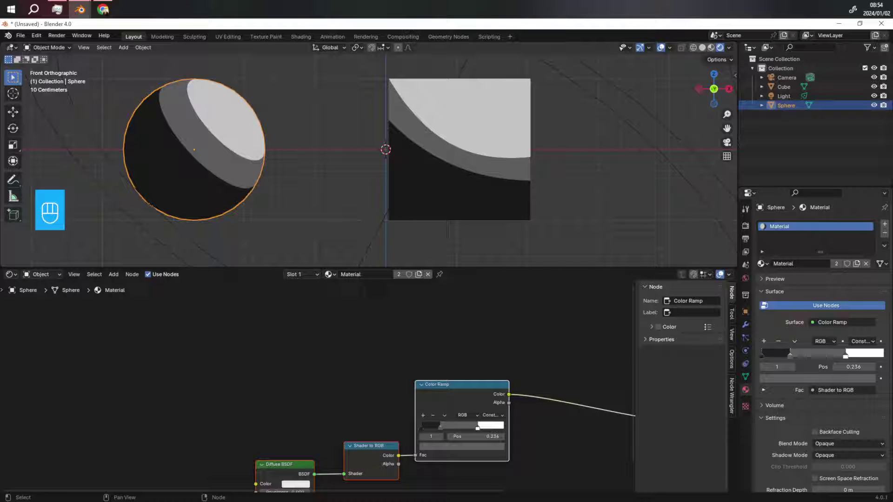
Add a Specular BSDF node to the material's node tree
{"action": "left_click", "coordinate": [249, 342]}
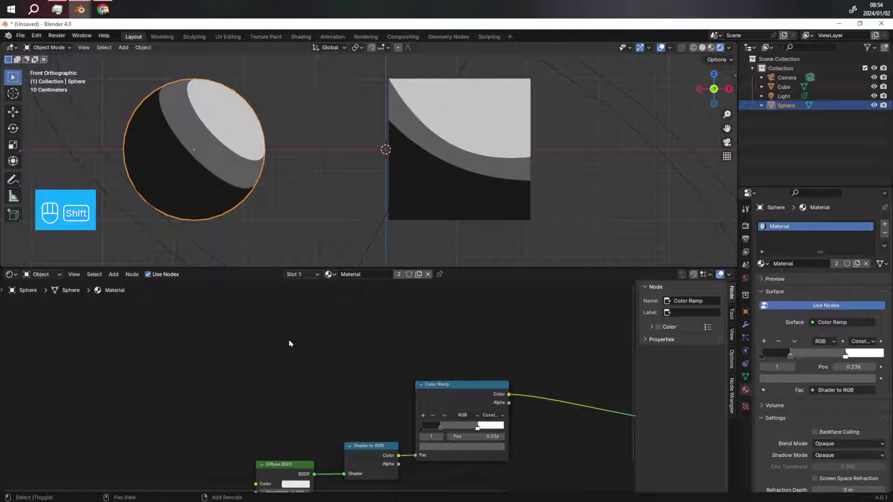
{"action": "key", "text": "shift+a"}
{"action": "left_click", "coordinate": [289, 342]}
{"action": "type", "text": "s"}
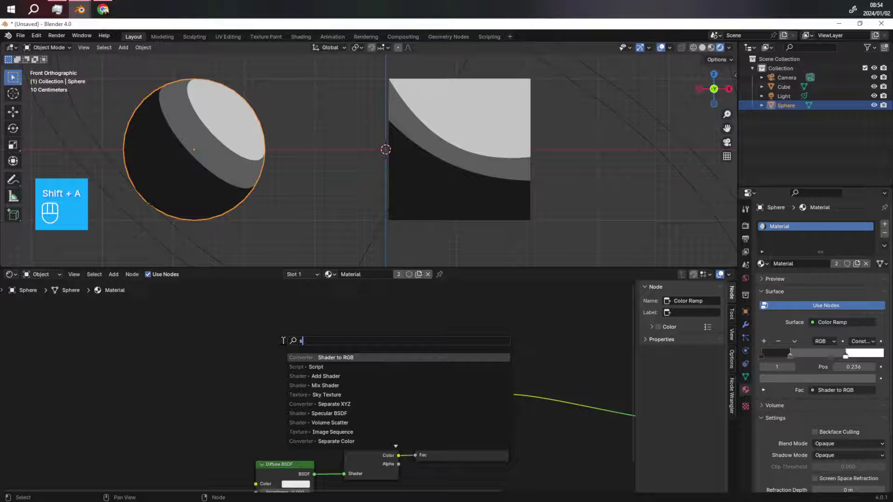
{"action": "type", "text": "pecu"}
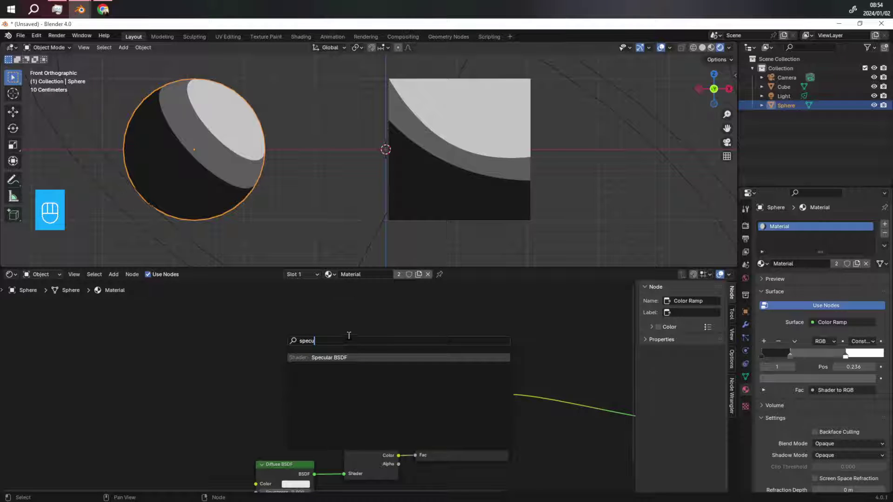
{"action": "left_click", "coordinate": [352, 357]}
{"action": "left_click", "coordinate": [293, 340]}
{"action": "scroll", "coordinate": [293, 339], "scroll_direction": "up", "scroll_amount": 2}
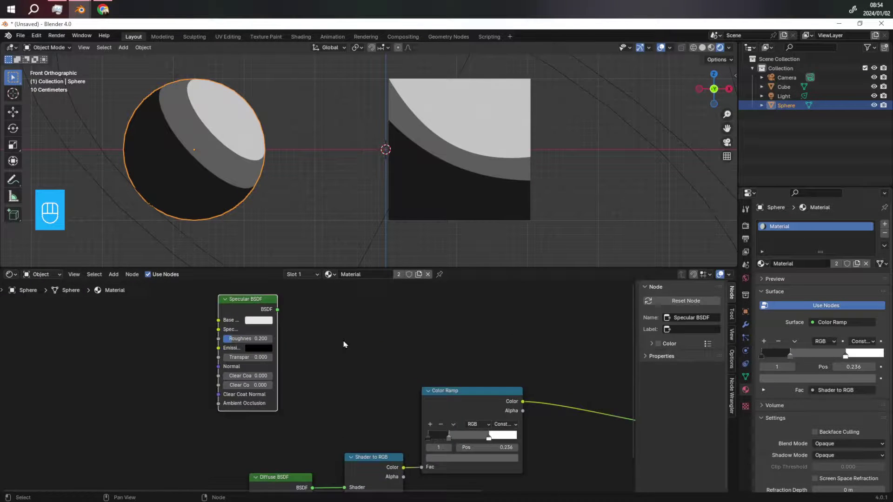
Add a second Shader to RGB node fed by the Specular BSDF output
{"action": "left_click_drag", "start_coordinate": [266, 306], "coordinate": [369, 325]}
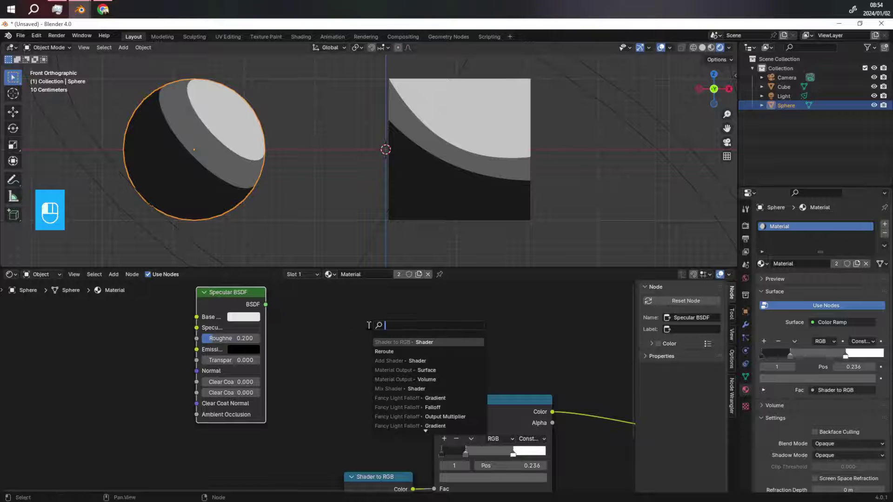
{"action": "type", "text": "shader to"}
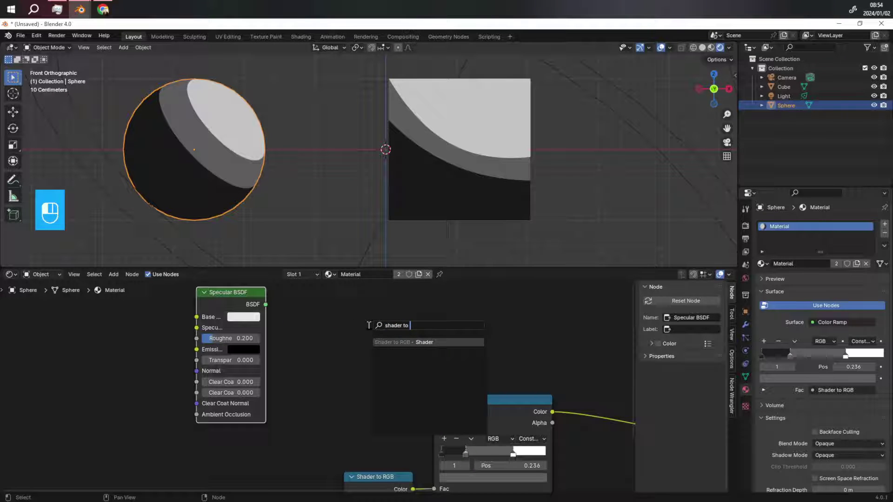
{"action": "left_click", "coordinate": [390, 343]}
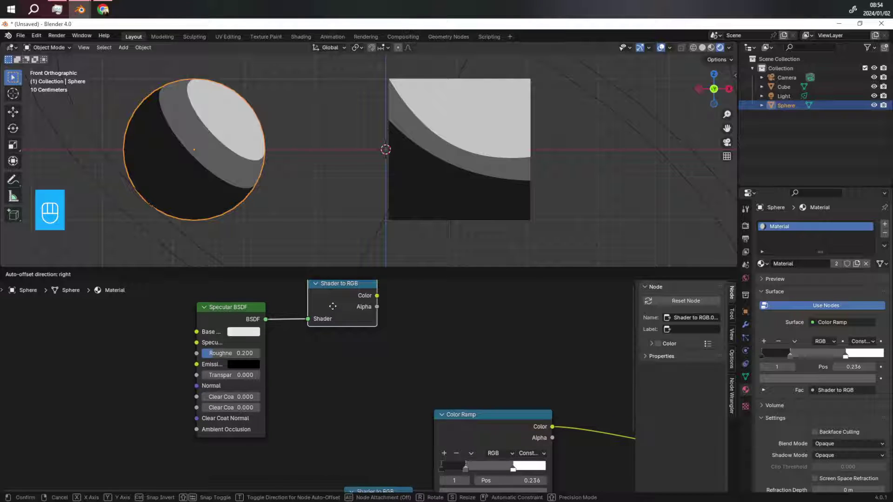
{"action": "left_click", "coordinate": [332, 301]}
{"action": "scroll", "coordinate": [328, 387], "scroll_direction": "down", "scroll_amount": 2}
{"action": "scroll", "coordinate": [358, 330], "scroll_direction": "up", "scroll_amount": 2}
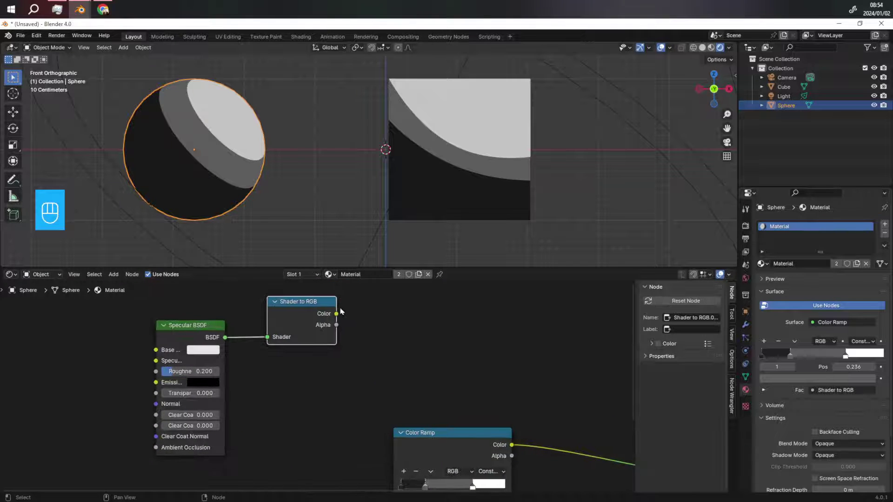
Link the Shader to RGB Color into a new Greater Than math node with threshold 0.500
{"action": "left_click_drag", "start_coordinate": [337, 315], "coordinate": [399, 314]}
{"action": "type", "text": "math"}
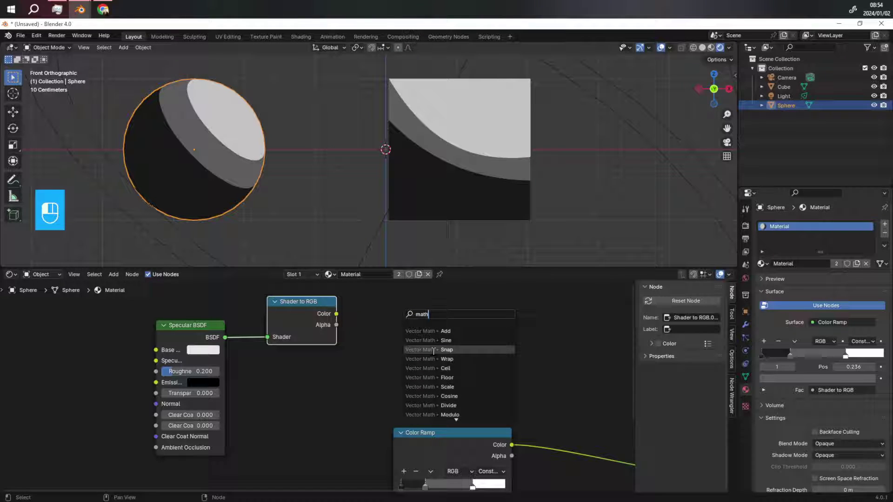
{"action": "key", "text": "BackSpace"}
{"action": "key", "text": "BackSpace"}
{"action": "key", "text": "BackSpace"}
{"action": "key", "text": "BackSpace"}
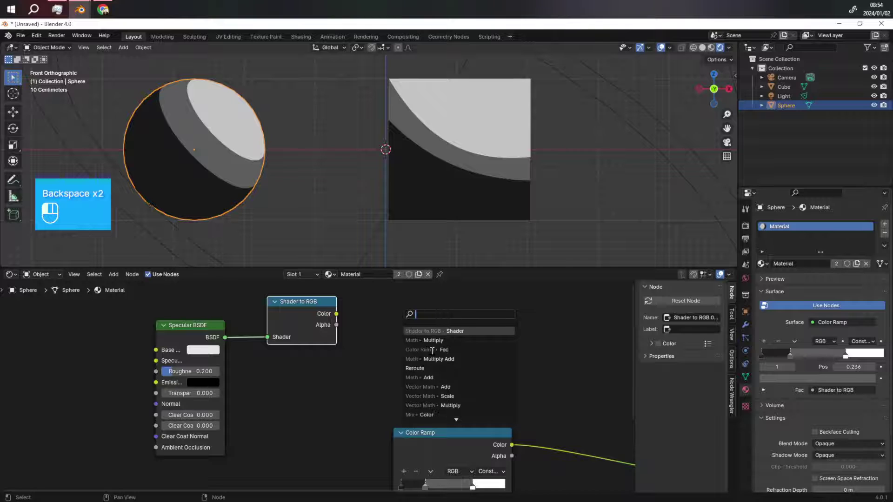
{"action": "type", "text": "great"}
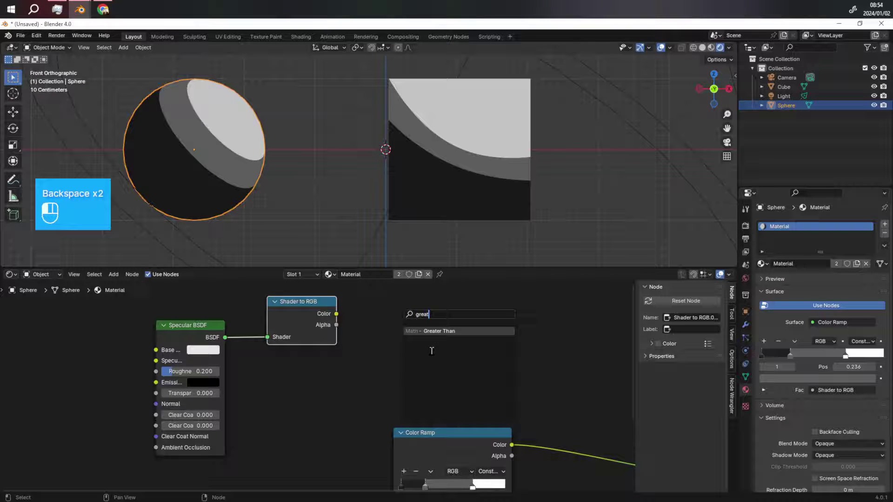
{"action": "left_click", "coordinate": [434, 330]}
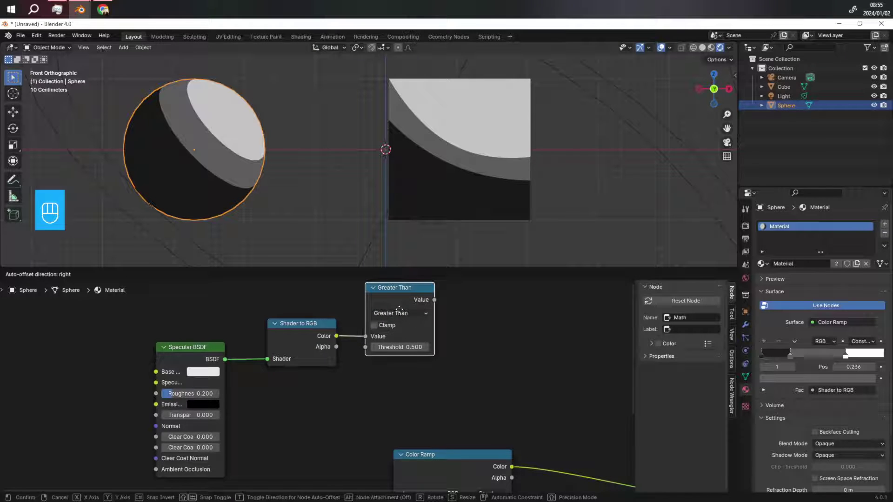
{"action": "left_click", "coordinate": [400, 315]}
{"action": "scroll", "coordinate": [502, 405], "scroll_direction": "down", "scroll_amount": 2}
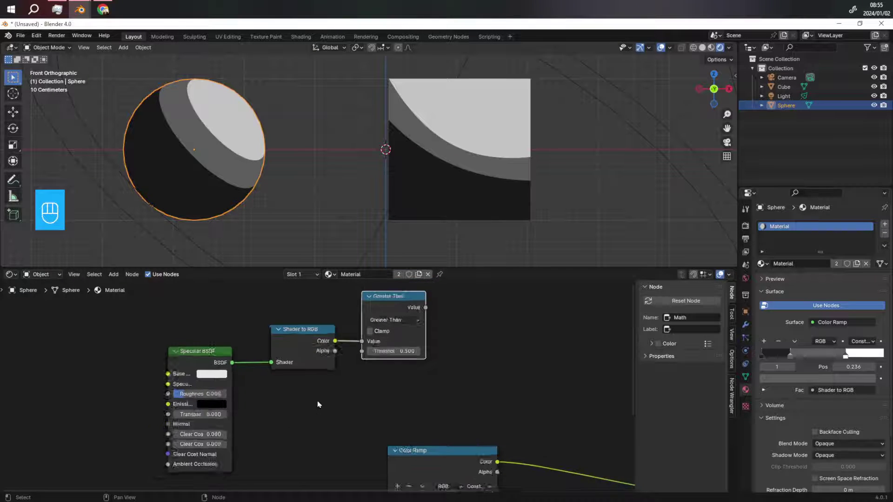
{"action": "middle_click_drag", "start_coordinate": [503, 406], "coordinate": [473, 388]}
{"action": "scroll", "coordinate": [461, 372], "scroll_direction": "down", "scroll_amount": 1}
Enable the Node Wrangler add-on in Preferences
{"action": "scroll", "coordinate": [355, 325], "scroll_direction": "up", "scroll_amount": 2}
{"action": "middle_click_drag", "start_coordinate": [355, 325], "coordinate": [321, 293]}
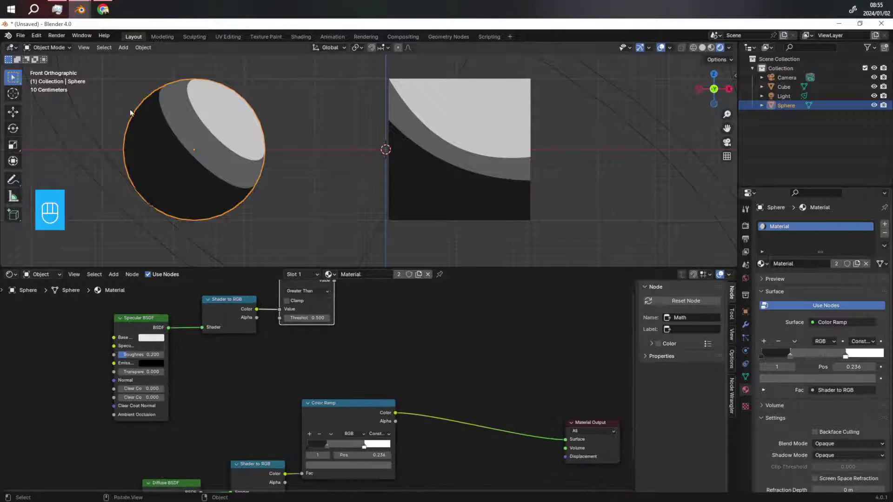
{"action": "left_click", "coordinate": [39, 37]}
{"action": "left_click", "coordinate": [57, 155]}
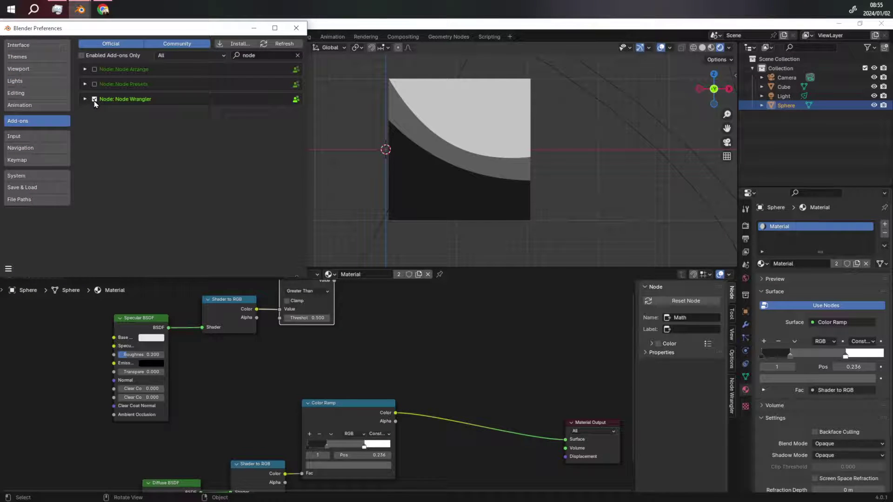
{"action": "left_click", "coordinate": [296, 28]}
{"action": "scroll", "coordinate": [328, 371], "scroll_direction": "down", "scroll_amount": 1}
{"action": "scroll", "coordinate": [328, 388], "scroll_direction": "down", "scroll_amount": 6}
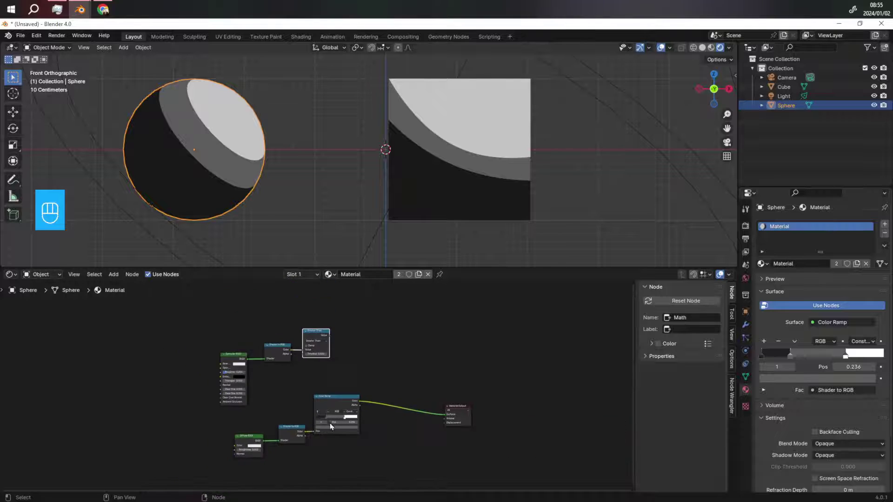
{"action": "scroll", "coordinate": [330, 422], "scroll_direction": "up", "scroll_amount": 5}
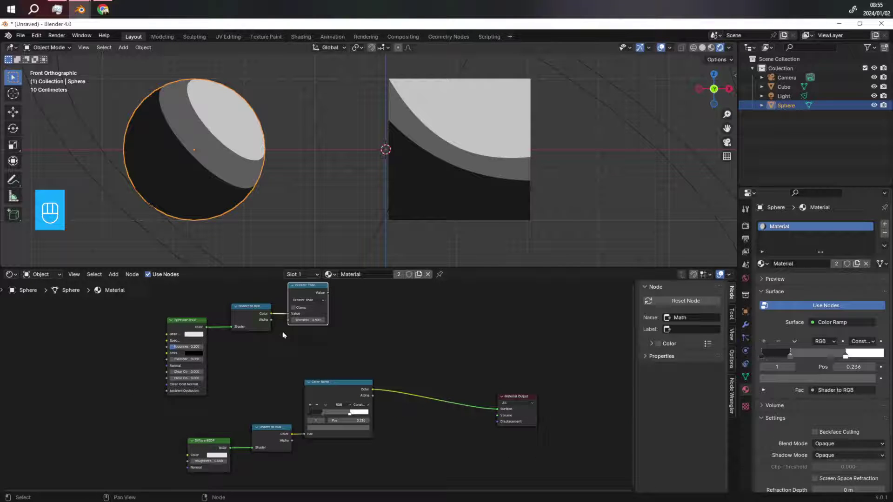
Blend Greater Than and Color Ramp through a Mix node (factor 0.500) into the material output
{"action": "left_click", "coordinate": [324, 317], "text": "shift"}
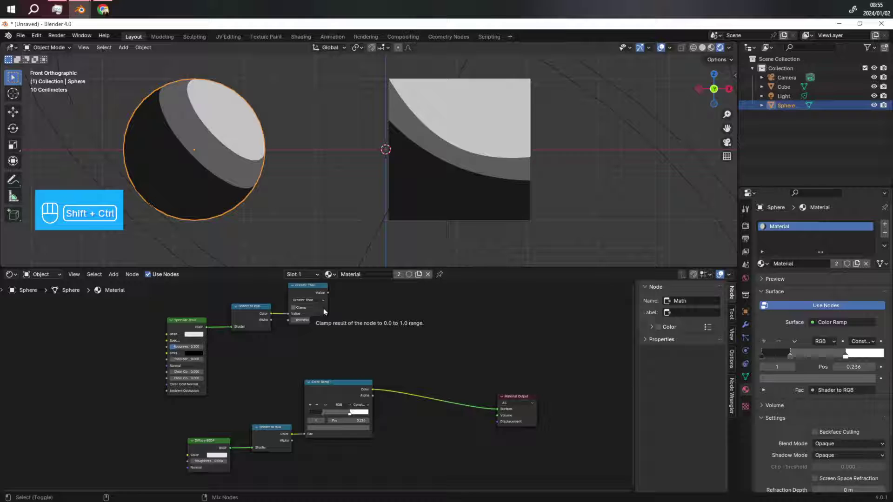
{"action": "right_click_drag", "start_coordinate": [323, 308], "coordinate": [328, 388], "text": "ctrl+shift"}
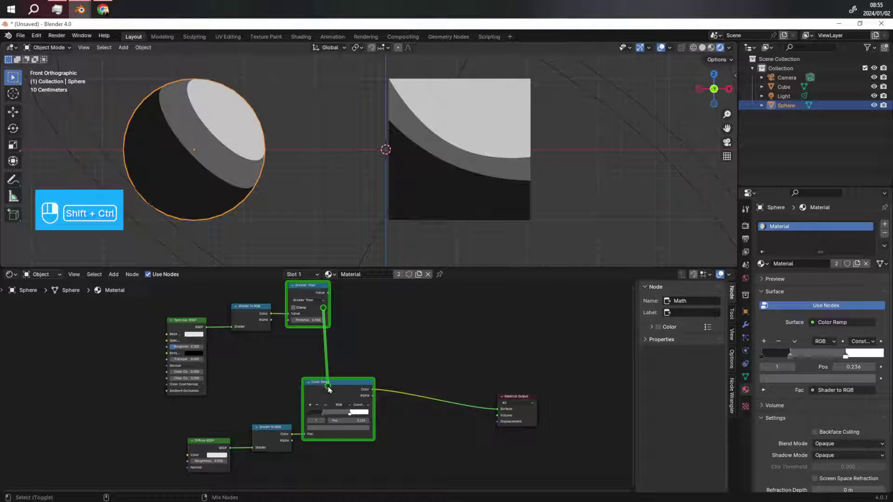
{"action": "right_click_drag", "start_coordinate": [329, 389], "coordinate": [329, 389], "text": "ctrl+shift"}
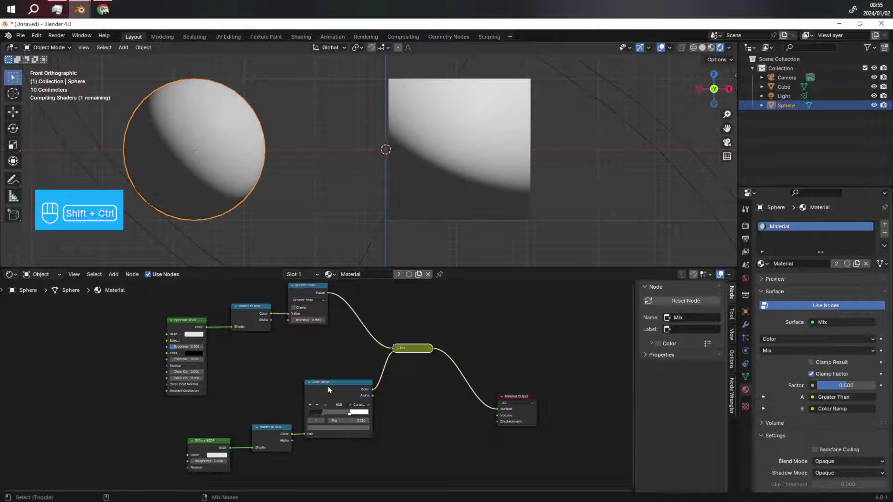
{"action": "scroll", "coordinate": [397, 349], "scroll_direction": "up", "scroll_amount": 2}
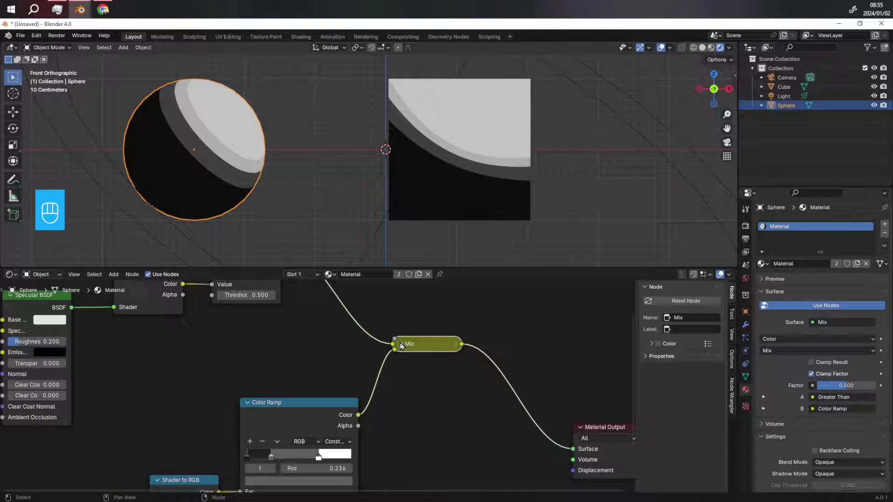
{"action": "left_click", "coordinate": [400, 344]}
{"action": "scroll", "coordinate": [338, 327], "scroll_direction": "down", "scroll_amount": 1}
{"action": "scroll", "coordinate": [339, 327], "scroll_direction": "down", "scroll_amount": 2}
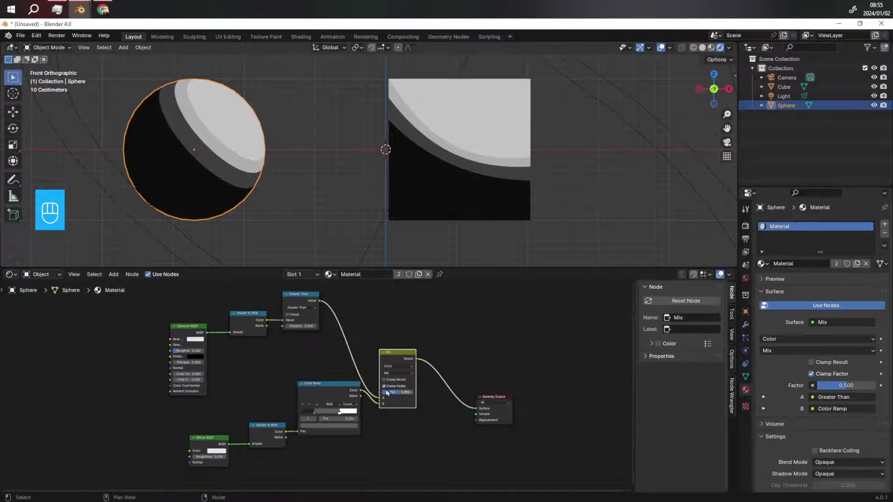
{"action": "scroll", "coordinate": [167, 337], "scroll_direction": "up", "scroll_amount": 6}
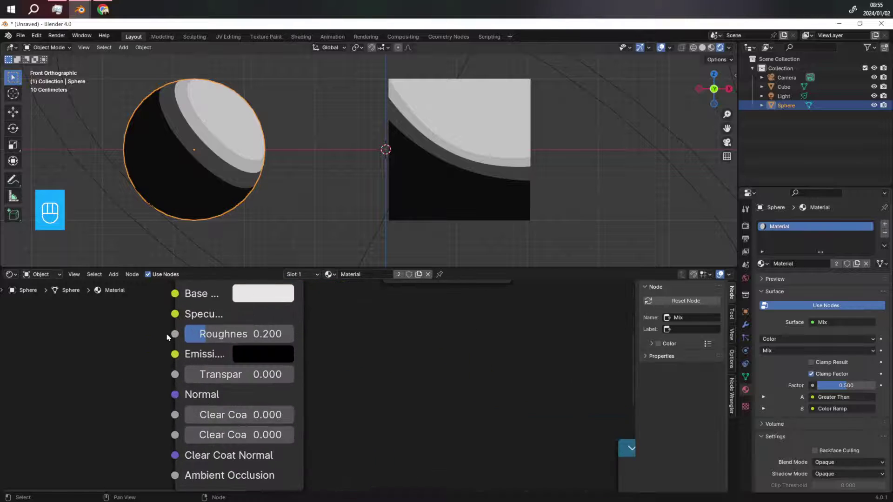
Set the Specular BSDF base colour Value to 0 (black) and specular colour Value to 1 (white)
{"action": "left_click", "coordinate": [244, 354]}
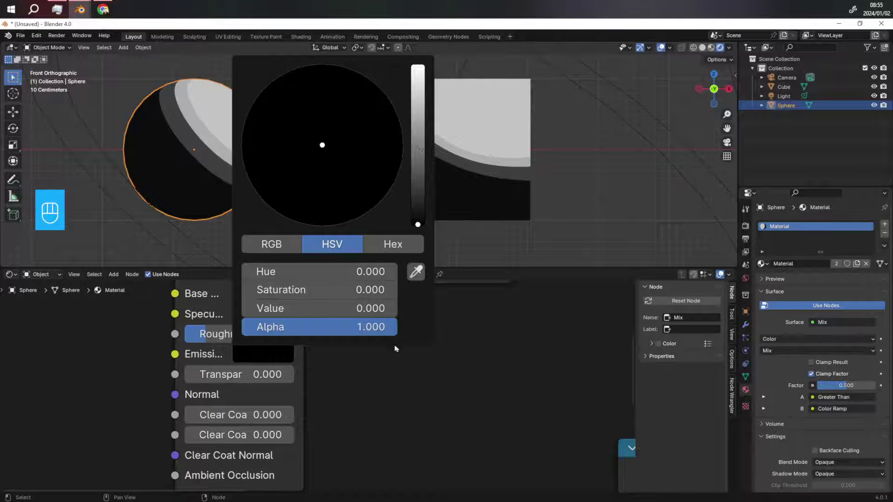
{"action": "left_click", "coordinate": [270, 293]}
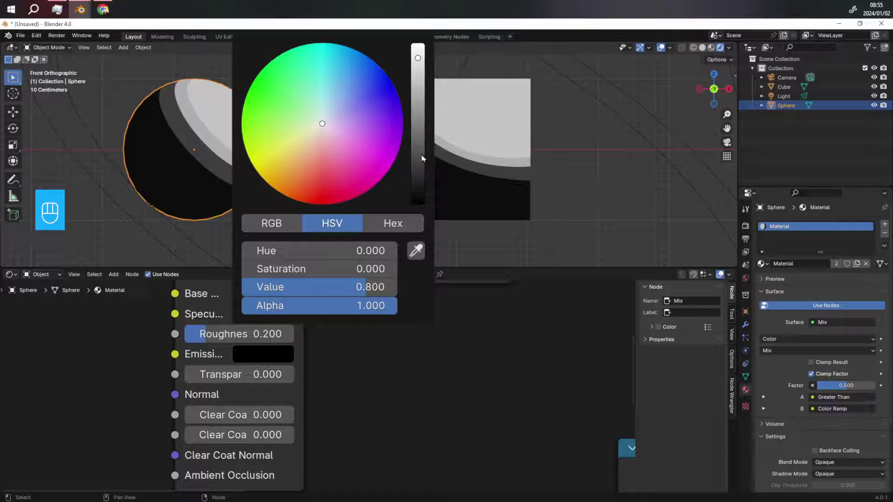
{"action": "left_click_drag", "start_coordinate": [422, 158], "coordinate": [422, 204]}
{"action": "scroll", "coordinate": [264, 321], "scroll_direction": "down", "scroll_amount": 1}
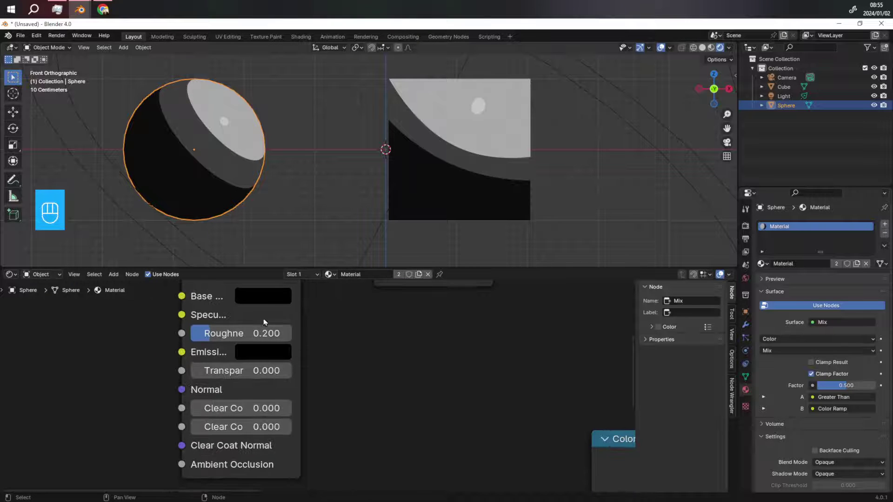
{"action": "left_click", "coordinate": [263, 297]}
{"action": "left_click_drag", "start_coordinate": [404, 173], "coordinate": [406, 50]}
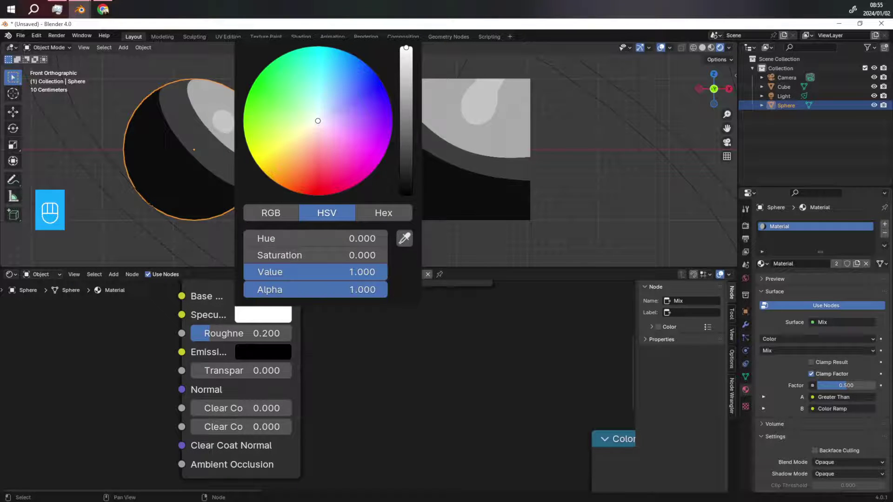
{"action": "scroll", "coordinate": [214, 156], "scroll_direction": "up", "scroll_amount": 3}
{"action": "scroll", "coordinate": [223, 135], "scroll_direction": "down", "scroll_amount": 3}
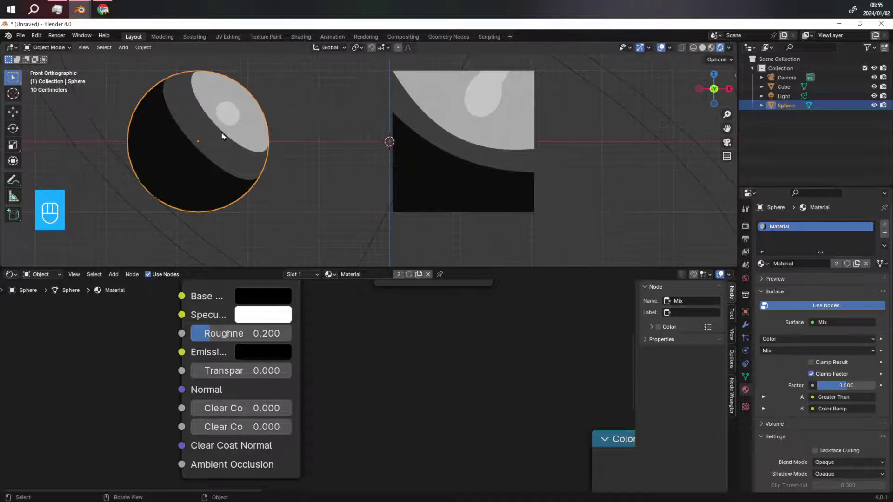
{"action": "scroll", "coordinate": [352, 373], "scroll_direction": "down", "scroll_amount": 5}
{"action": "scroll", "coordinate": [353, 373], "scroll_direction": "up", "scroll_amount": 2}
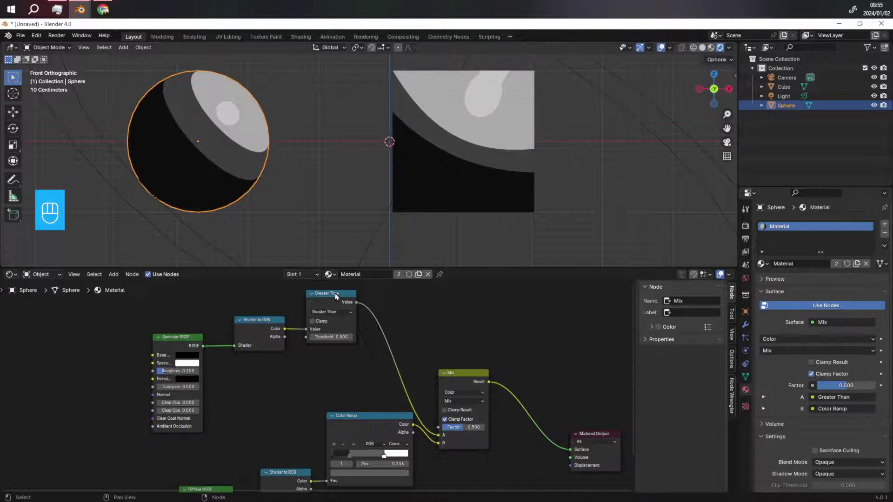
Preview the Greater Than mask on the sphere, with Material Output moved beside it
{"action": "left_click", "coordinate": [337, 299]}
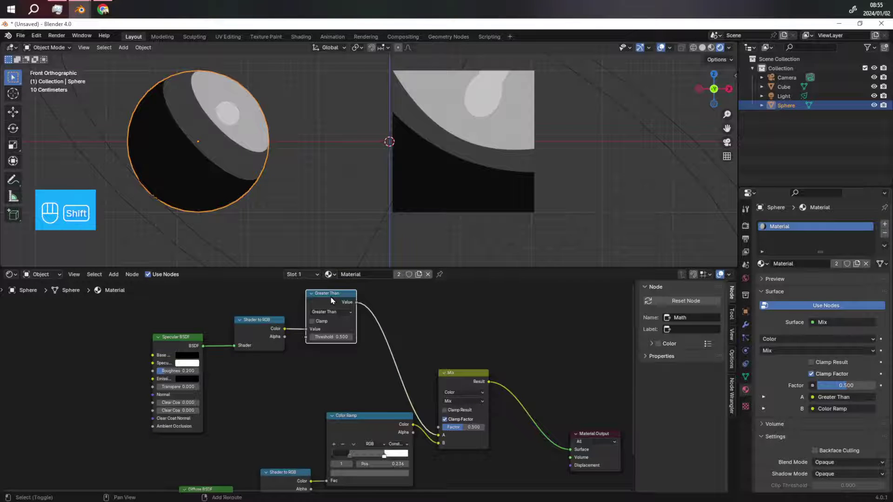
{"action": "left_click", "coordinate": [332, 301], "text": "shift"}
{"action": "left_click", "coordinate": [332, 301], "text": "ctrl+shift"}
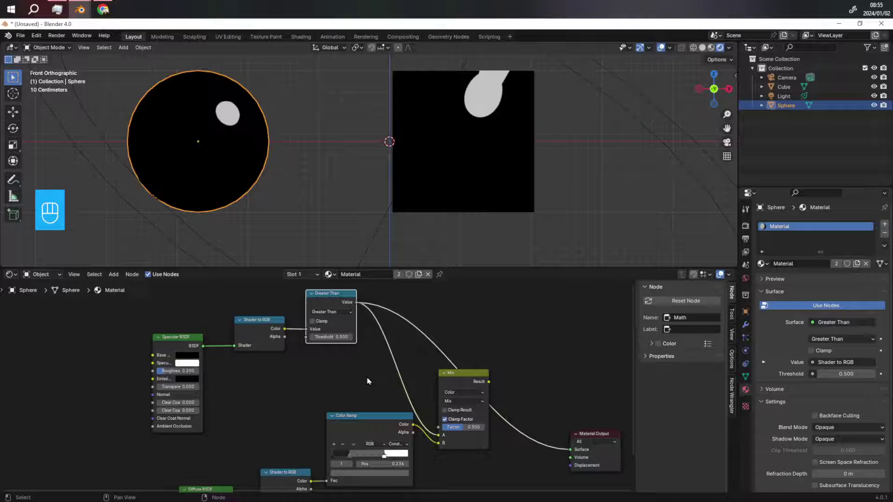
{"action": "scroll", "coordinate": [470, 365], "scroll_direction": "down", "scroll_amount": 3}
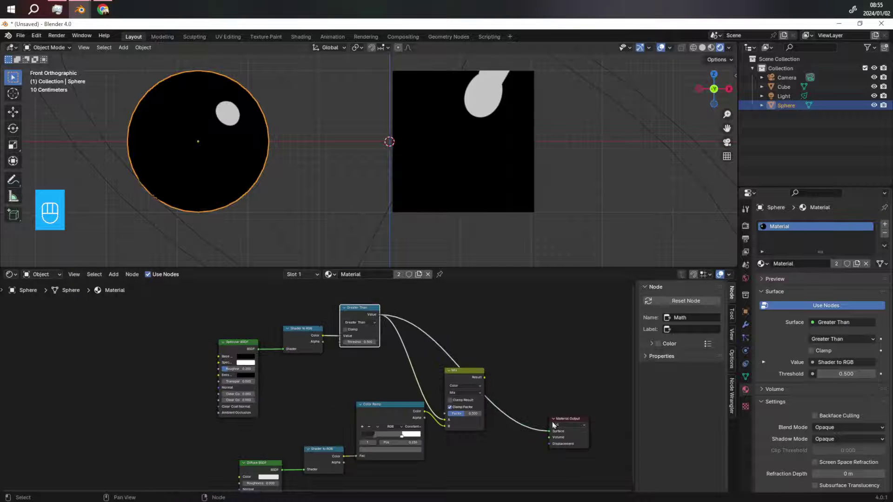
{"action": "scroll", "coordinate": [600, 428], "scroll_direction": "up", "scroll_amount": 2}
{"action": "left_click_drag", "start_coordinate": [583, 417], "coordinate": [449, 361]}
Set the Greater Than threshold to 2.000
{"action": "scroll", "coordinate": [349, 398], "scroll_direction": "up", "scroll_amount": 5}
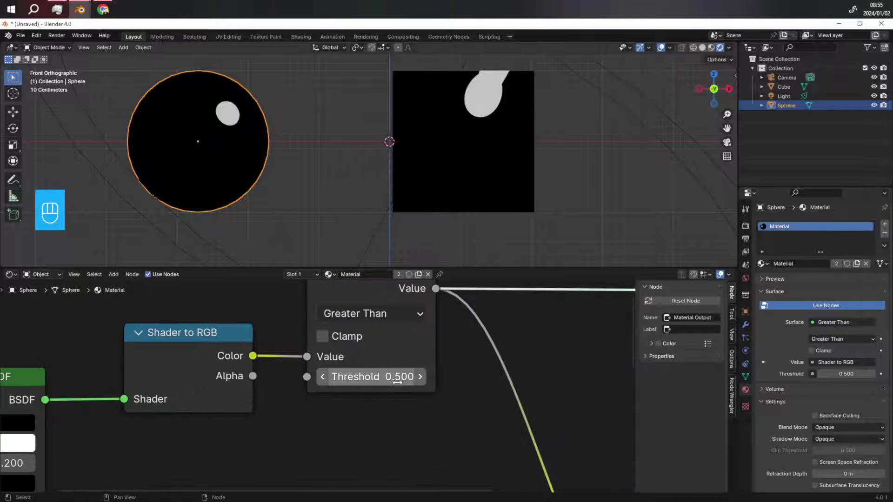
{"action": "left_click_drag", "start_coordinate": [372, 377], "coordinate": [735, 377]}
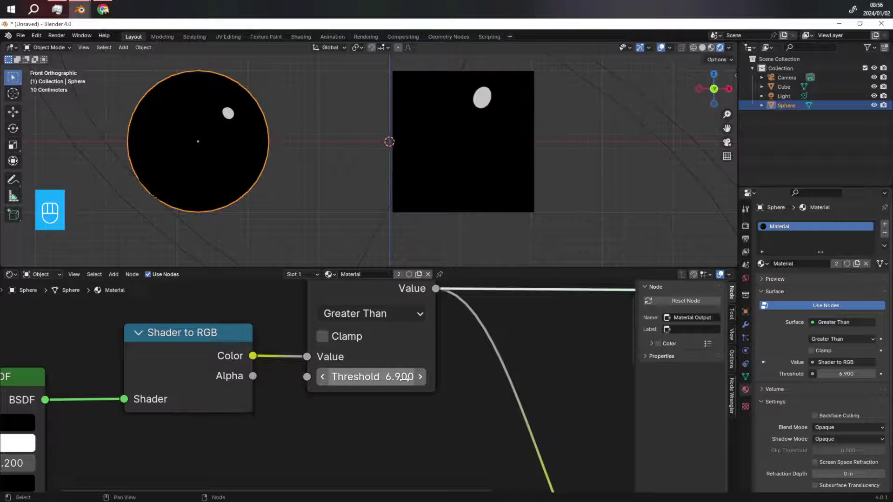
{"action": "left_click", "coordinate": [403, 378]}
{"action": "type", "text": "2"}
{"action": "key", "text": "Return"}
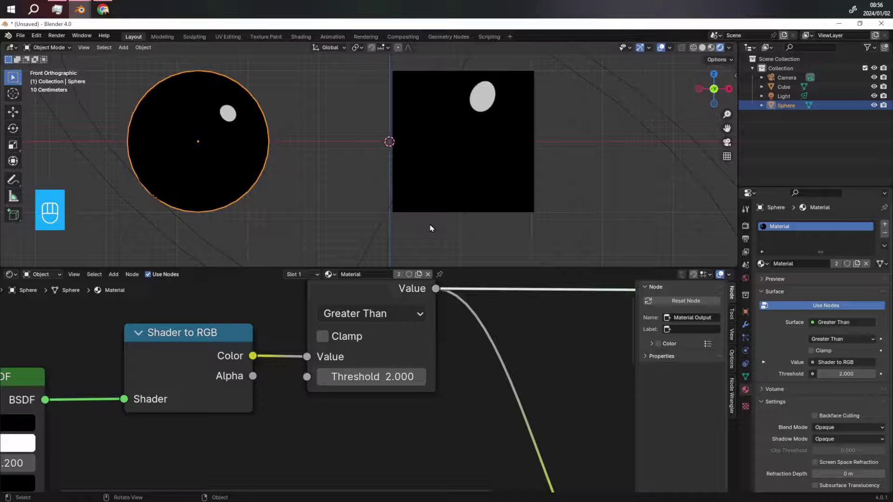
{"action": "scroll", "coordinate": [355, 349], "scroll_direction": "down", "scroll_amount": 2}
{"action": "scroll", "coordinate": [353, 349], "scroll_direction": "down", "scroll_amount": 3}
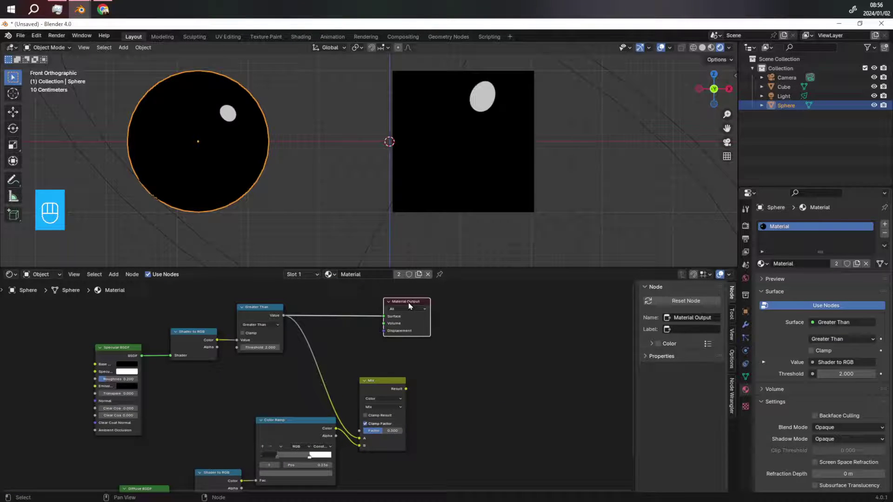
Reconnect the Mix node's Result to the Material Output Surface input, restoring the deleted output node
{"action": "key", "text": "Delete"}
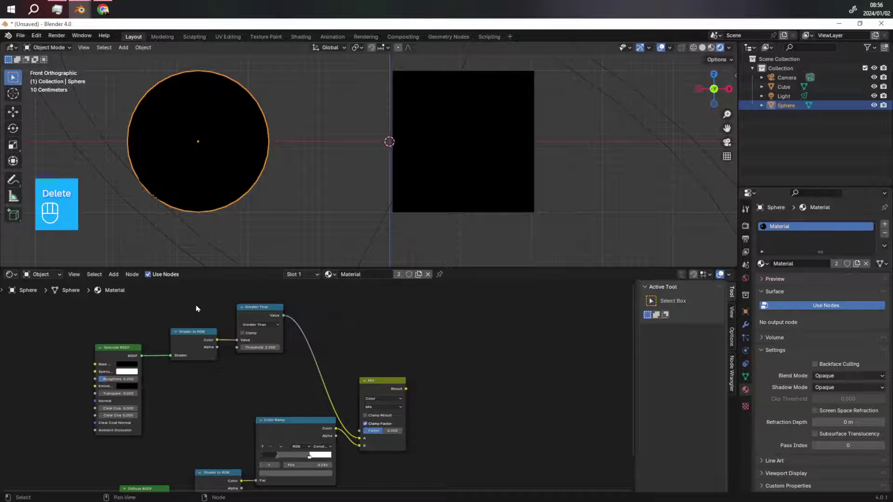
{"action": "scroll", "coordinate": [256, 358], "scroll_direction": "down", "scroll_amount": 3}
{"action": "key", "text": "ctrl+z"}
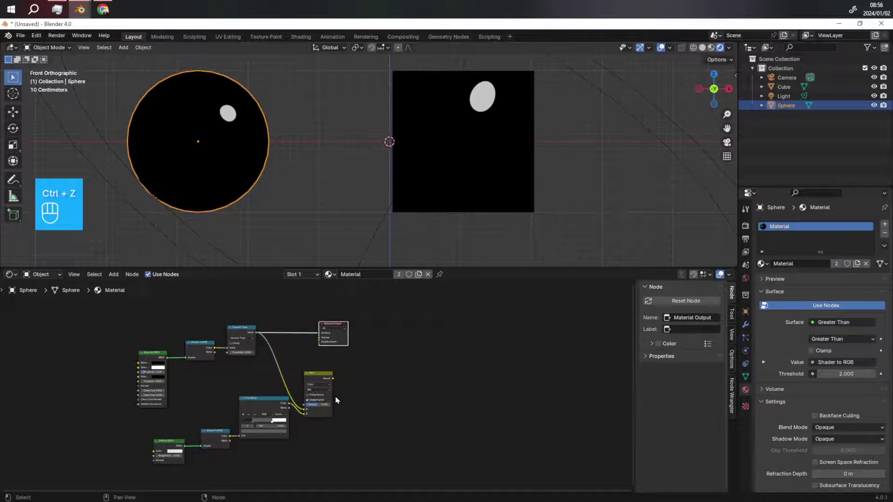
{"action": "scroll", "coordinate": [336, 400], "scroll_direction": "up", "scroll_amount": 3}
{"action": "left_click_drag", "start_coordinate": [336, 310], "coordinate": [400, 366]}
{"action": "scroll", "coordinate": [355, 404], "scroll_direction": "up", "scroll_amount": 5}
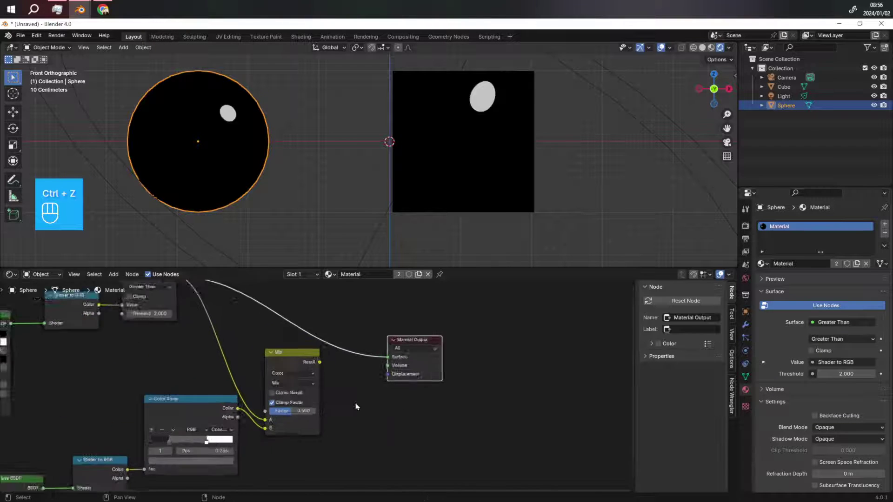
{"action": "left_click_drag", "start_coordinate": [317, 359], "coordinate": [390, 353]}
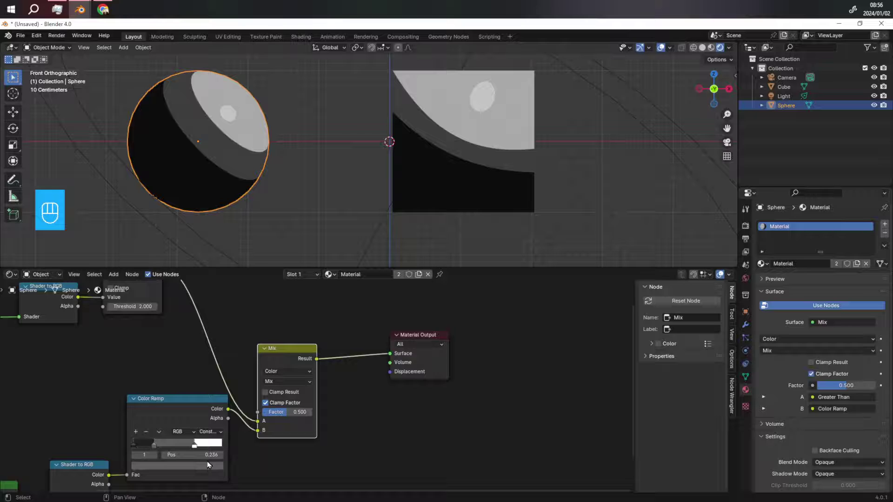
{"action": "scroll", "coordinate": [357, 391], "scroll_direction": "down", "scroll_amount": 4}
{"action": "scroll", "coordinate": [391, 386], "scroll_direction": "up", "scroll_amount": 5}
{"action": "left_click_drag", "start_coordinate": [410, 318], "coordinate": [438, 328]}
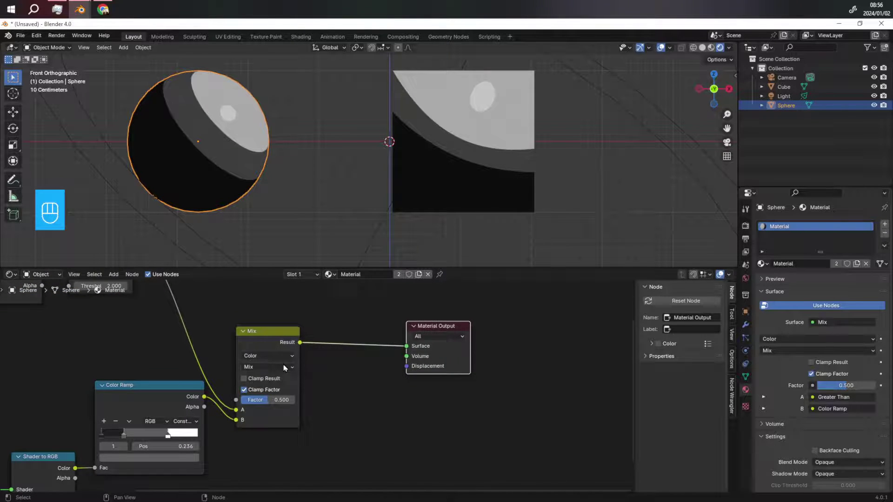
{"action": "scroll", "coordinate": [259, 330], "scroll_direction": "down", "scroll_amount": 5}
{"action": "scroll", "coordinate": [208, 421], "scroll_direction": "up", "scroll_amount": 2}
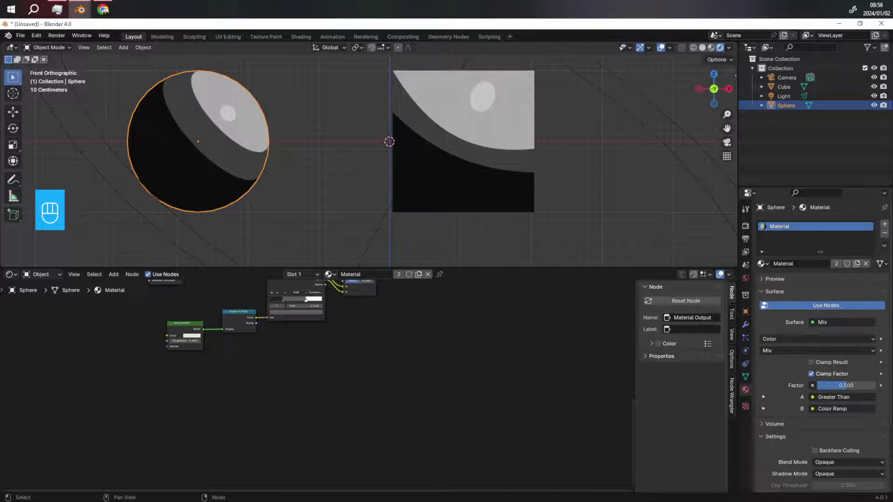
Add a Texture Coordinate node to the sphere's material
{"action": "scroll", "coordinate": [308, 384], "scroll_direction": "down", "scroll_amount": 2}
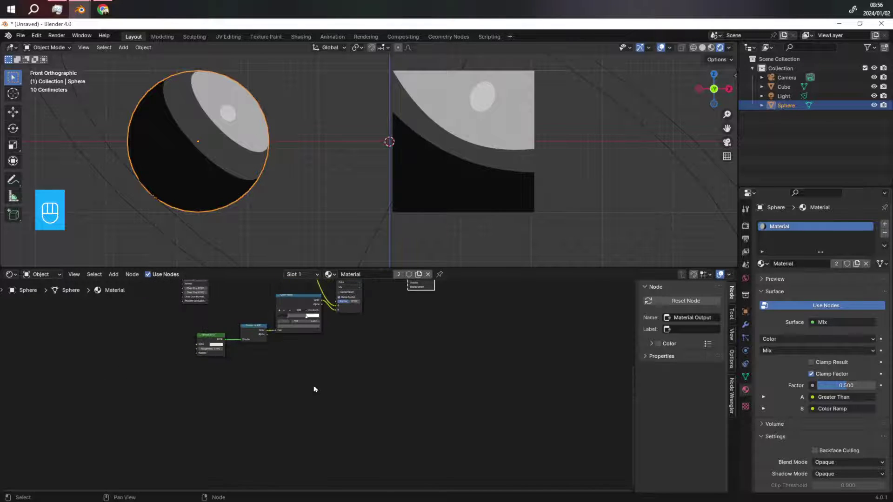
{"action": "scroll", "coordinate": [288, 400], "scroll_direction": "down", "scroll_amount": 2}
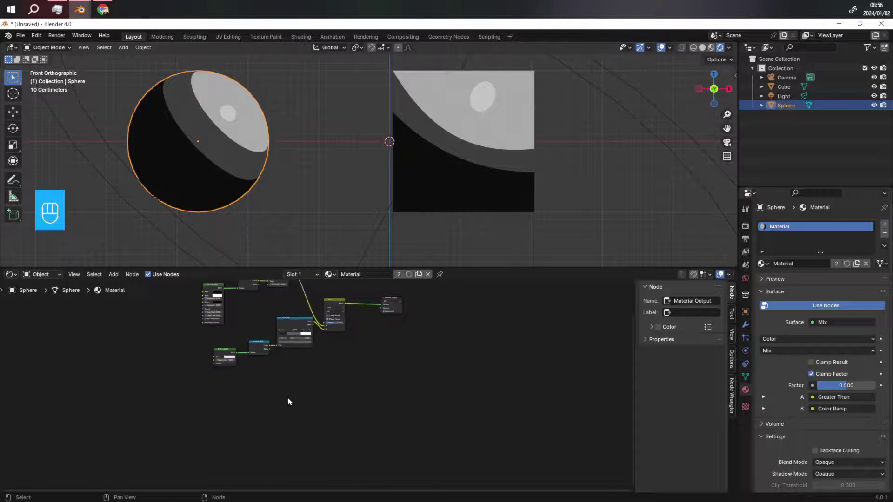
{"action": "key", "text": "shift+a"}
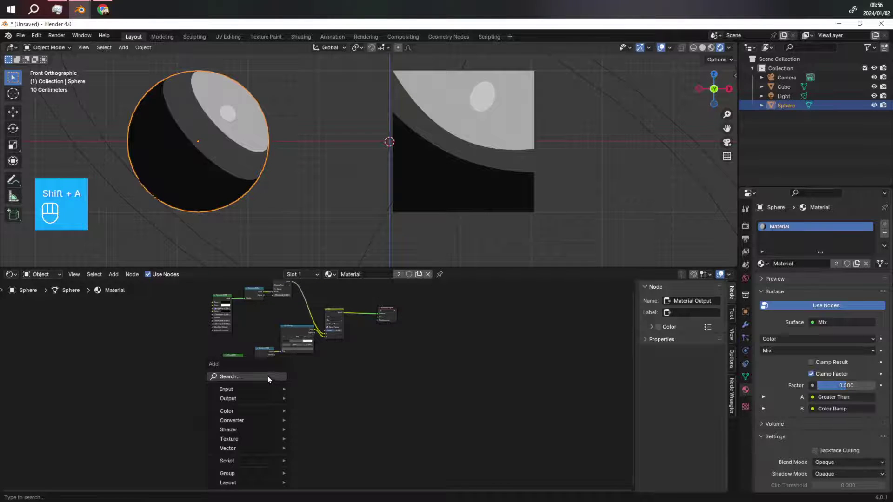
{"action": "left_click", "coordinate": [269, 377]}
{"action": "type", "text": "texture"}
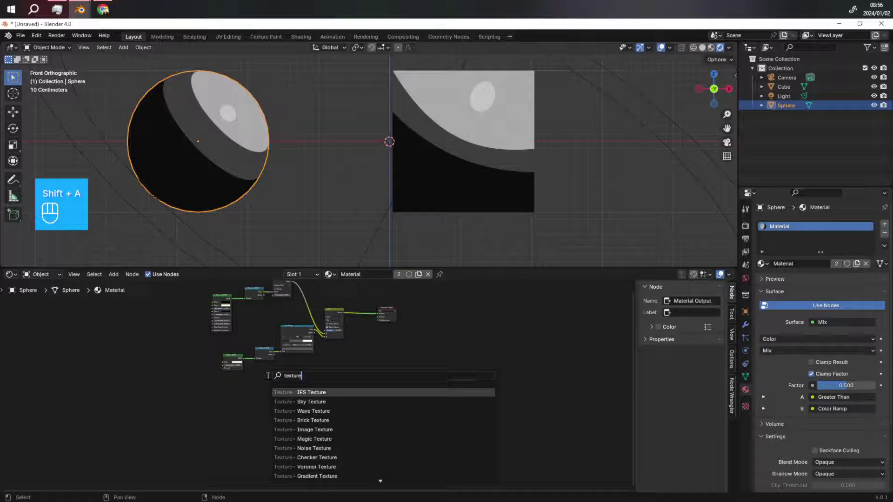
{"action": "type", "text": " inp"}
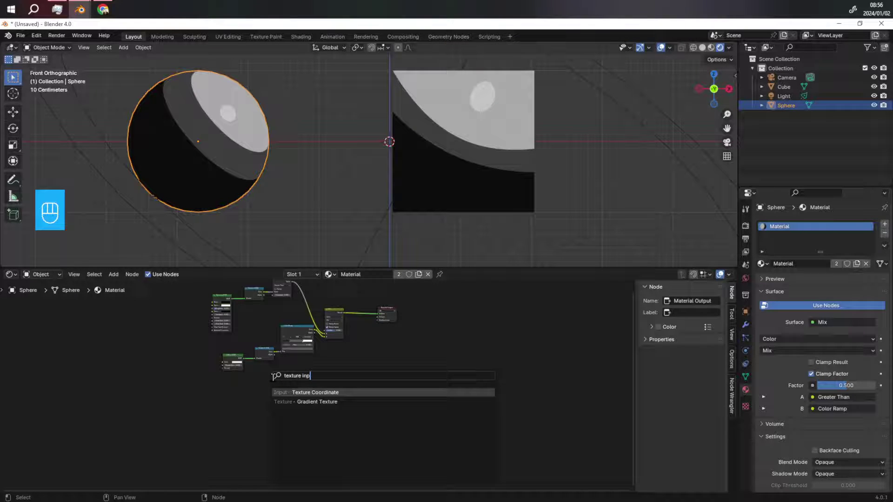
{"action": "key", "text": "BackSpace"}
{"action": "key", "text": "BackSpace"}
{"action": "key", "text": "BackSpace"}
{"action": "key", "text": "BackSpace"}
{"action": "key", "text": "BackSpace"}
{"action": "key", "text": "BackSpace"}
{"action": "key", "text": "BackSpace"}
{"action": "key", "text": "BackSpace"}
{"action": "key", "text": "BackSpace"}
{"action": "key", "text": "BackSpace"}
{"action": "key", "text": "BackSpace"}
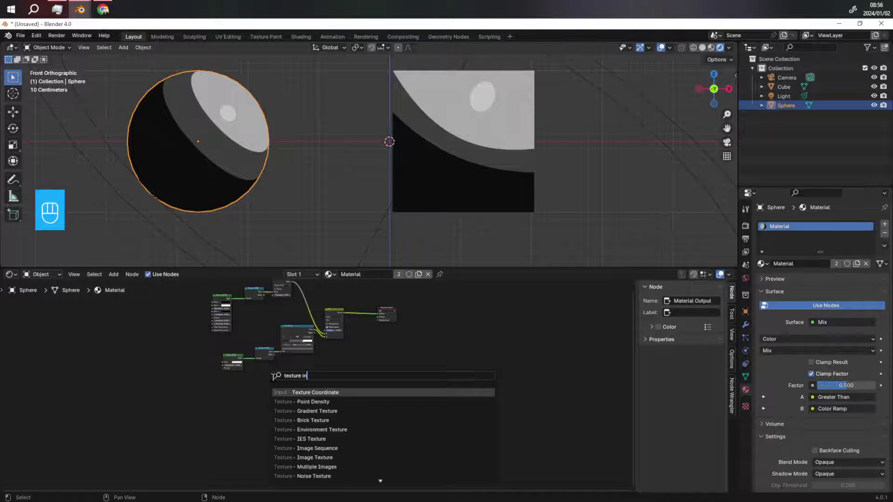
{"action": "type", "text": "inpu"}
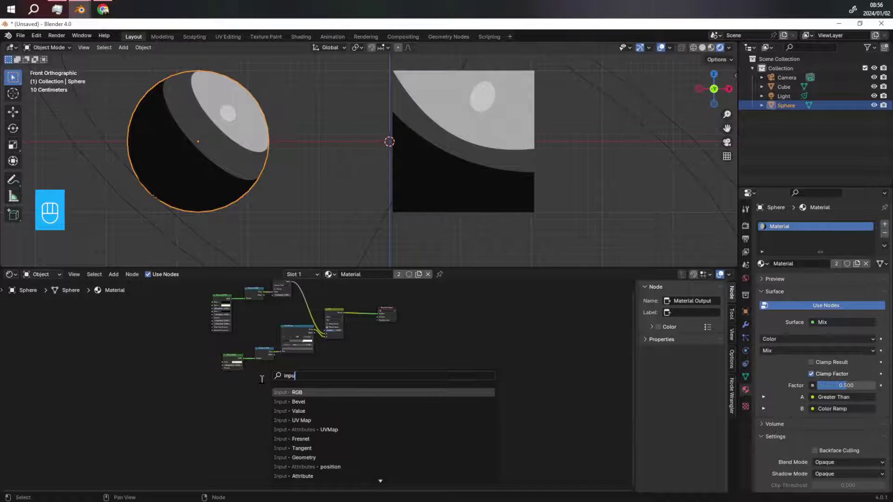
{"action": "key", "text": "BackSpace"}
{"action": "key", "text": "BackSpace"}
{"action": "key", "text": "BackSpace"}
{"action": "key", "text": "BackSpace"}
{"action": "type", "text": "textu"}
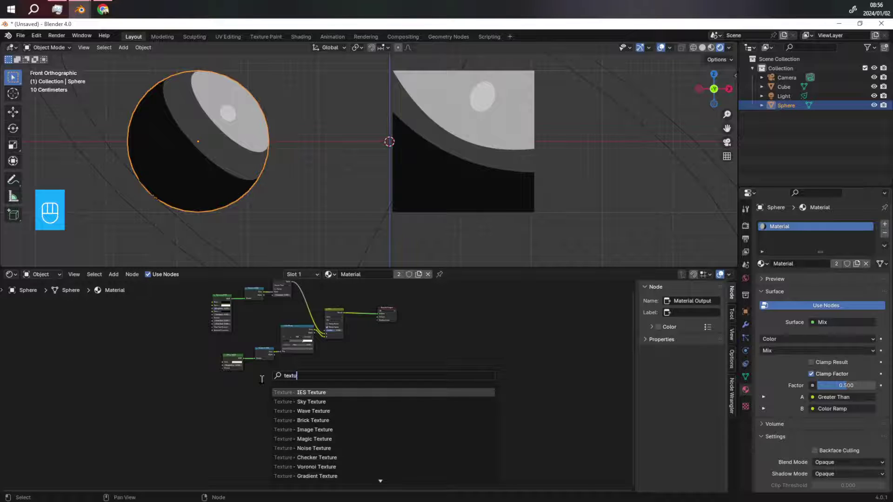
{"action": "type", "text": "re co"}
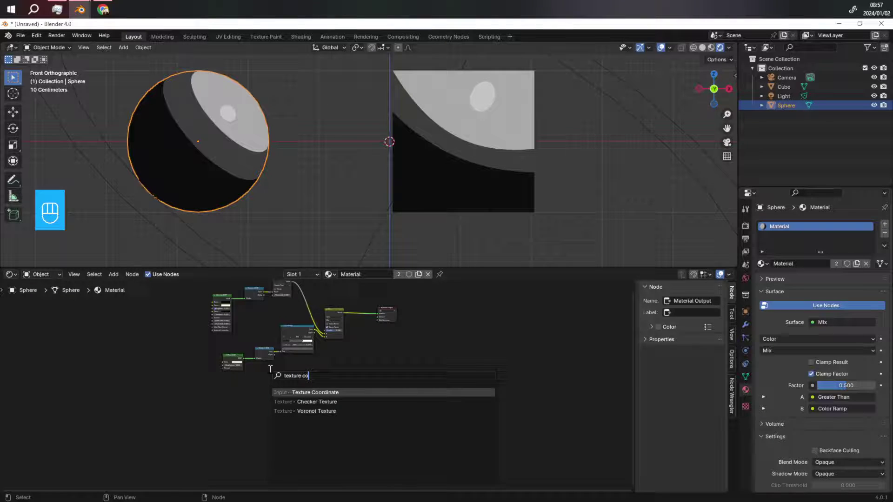
{"action": "left_click", "coordinate": [320, 392]}
{"action": "left_click", "coordinate": [234, 381]}
{"action": "scroll", "coordinate": [234, 380], "scroll_direction": "up", "scroll_amount": 5}
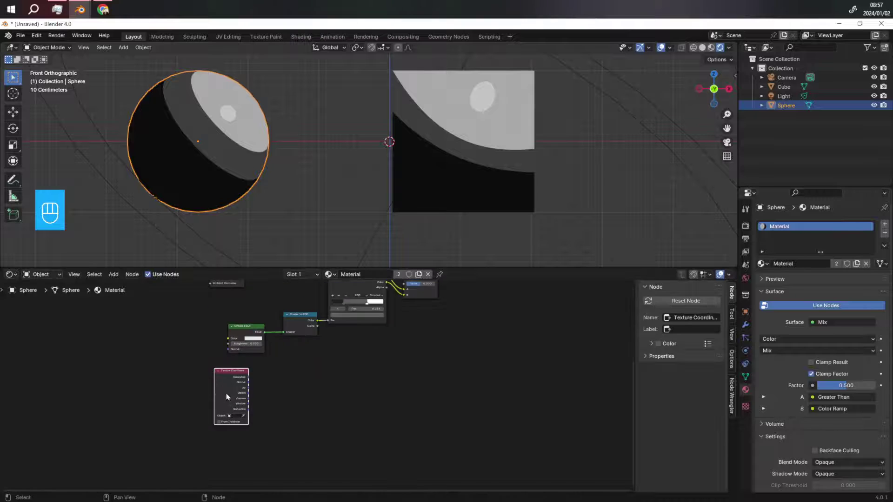
{"action": "scroll", "coordinate": [234, 380], "scroll_direction": "up", "scroll_amount": 1}
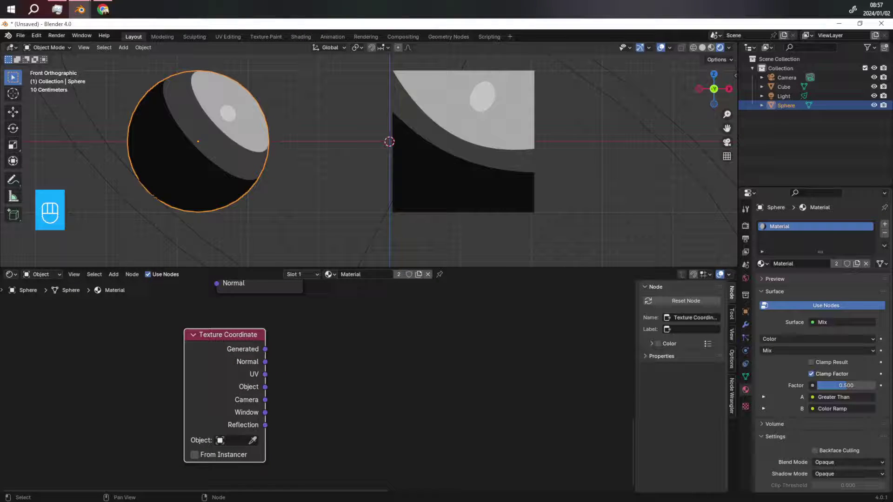
{"action": "scroll", "coordinate": [209, 367], "scroll_direction": "down", "scroll_amount": 6}
{"action": "scroll", "coordinate": [240, 432], "scroll_direction": "up", "scroll_amount": 6}
{"action": "left_click", "coordinate": [227, 429]}
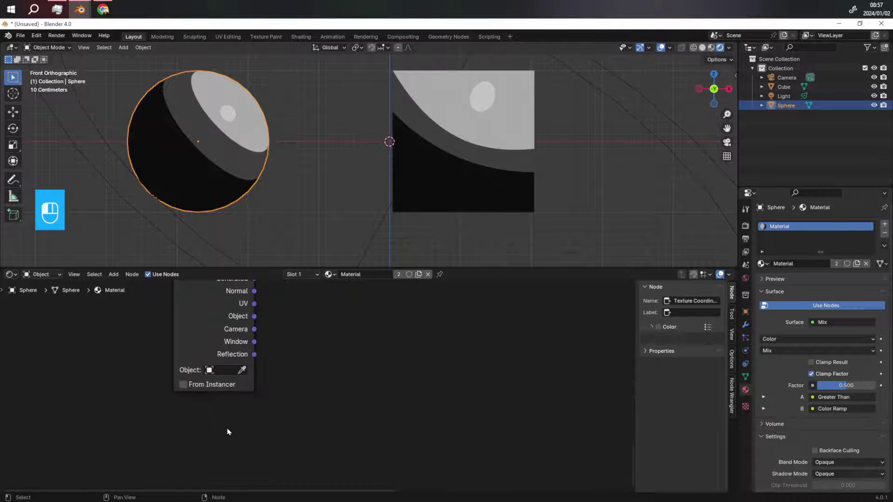
Add a Value node below the Texture Coordinate node
{"action": "key", "text": "shift+a"}
{"action": "left_click", "coordinate": [167, 390]}
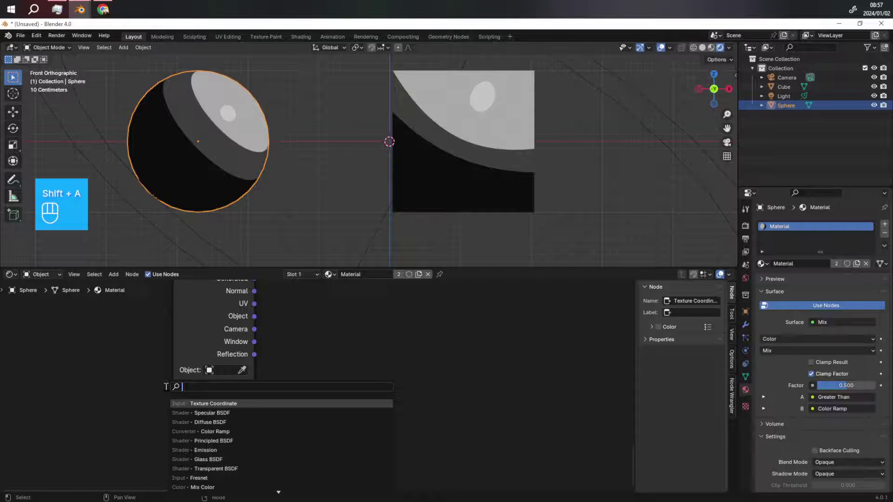
{"action": "type", "text": "value"}
{"action": "key", "text": "Return"}
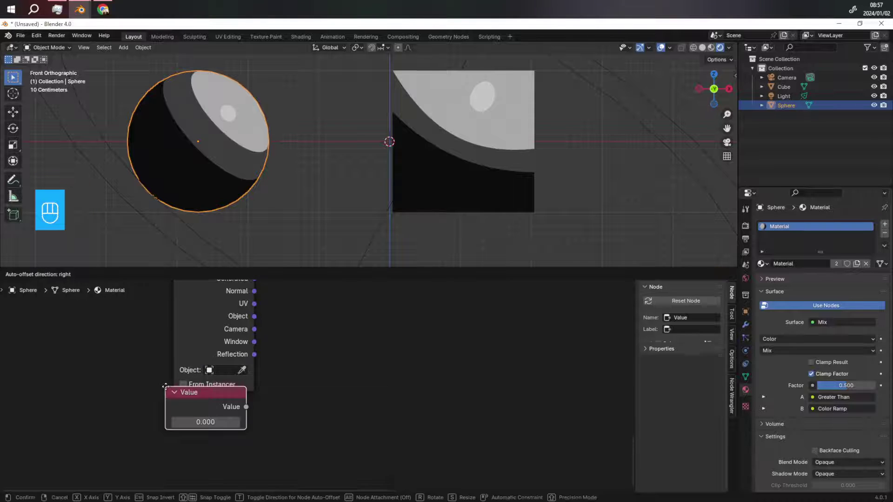
{"action": "left_click", "coordinate": [173, 402]}
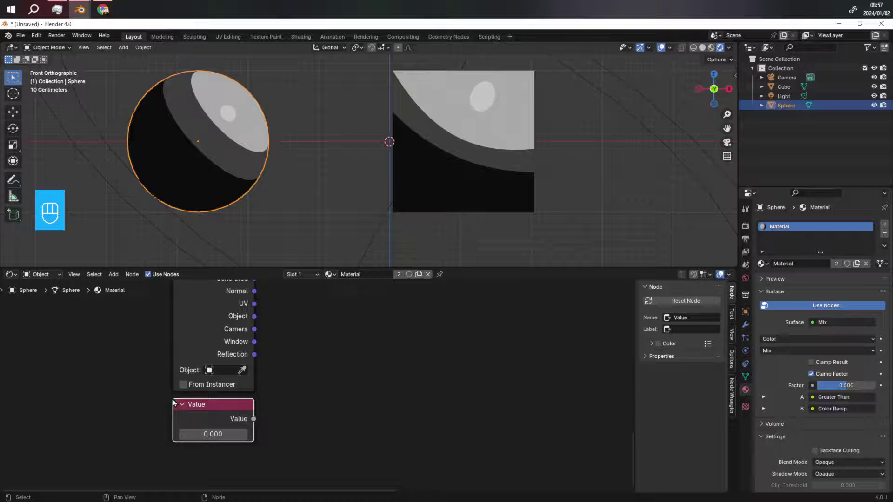
{"action": "scroll", "coordinate": [195, 353], "scroll_direction": "down", "scroll_amount": 2}
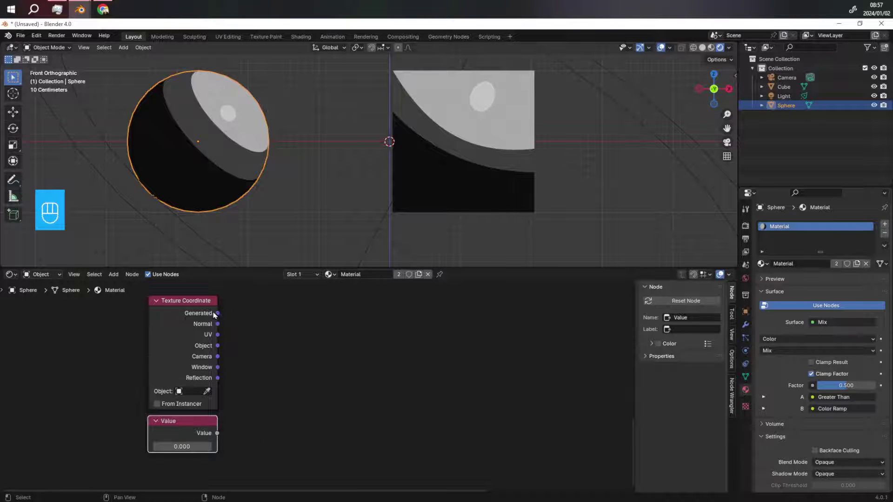
Add a Mapping node fed by Texture Coordinate UV, with the Value node driving its Scale
{"action": "left_click_drag", "start_coordinate": [217, 346], "coordinate": [279, 336]}
{"action": "type", "text": "mapping"}
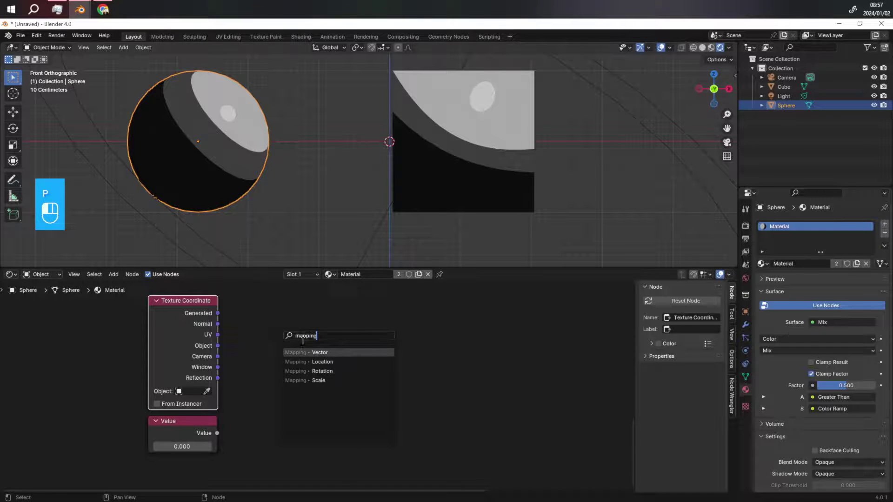
{"action": "left_click", "coordinate": [320, 352]}
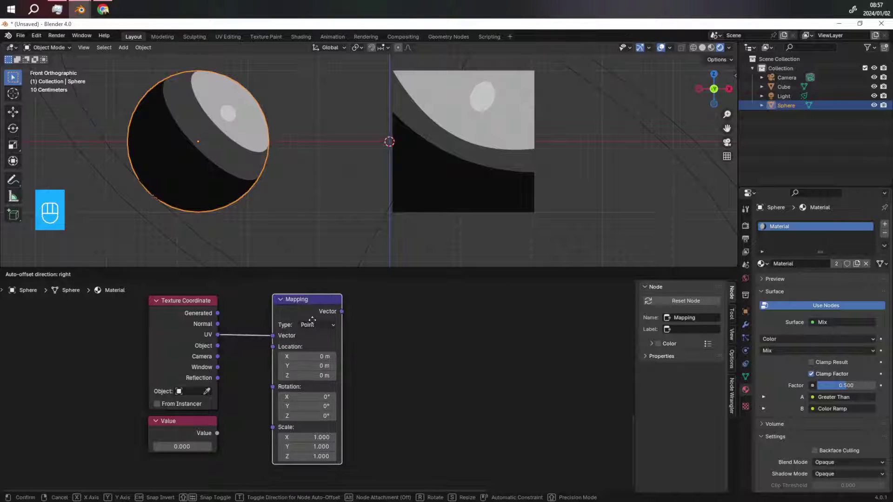
{"action": "left_click", "coordinate": [312, 320]}
{"action": "scroll", "coordinate": [217, 438], "scroll_direction": "up", "scroll_amount": 3}
{"action": "left_click_drag", "start_coordinate": [219, 419], "coordinate": [314, 408]}
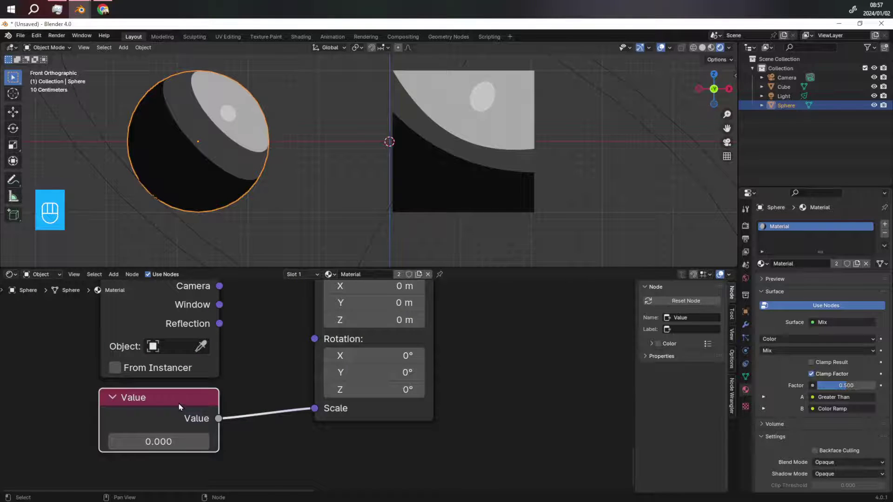
{"action": "left_click_drag", "start_coordinate": [179, 407], "coordinate": [182, 402]}
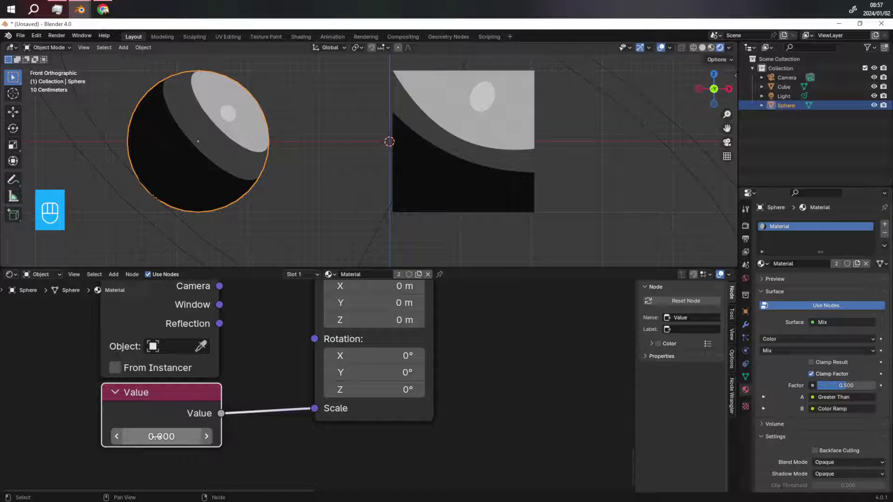
{"action": "scroll", "coordinate": [163, 428], "scroll_direction": "down", "scroll_amount": 2}
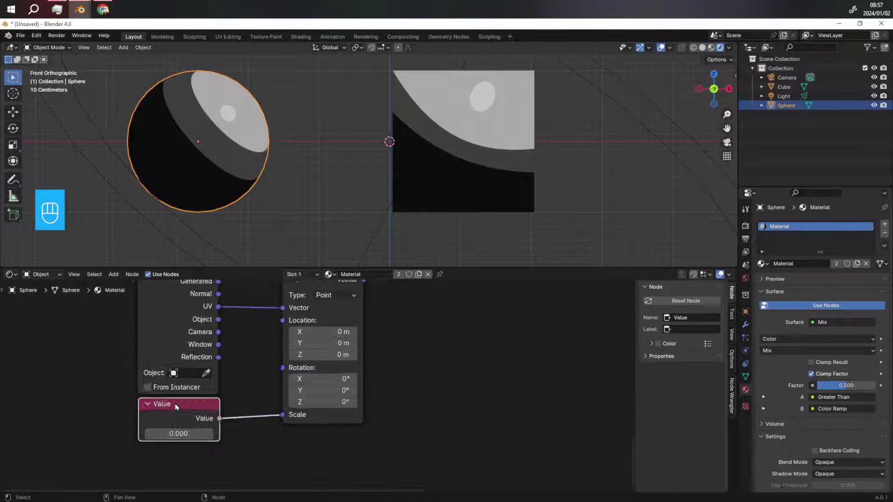
{"action": "scroll", "coordinate": [181, 405], "scroll_direction": "up", "scroll_amount": 2}
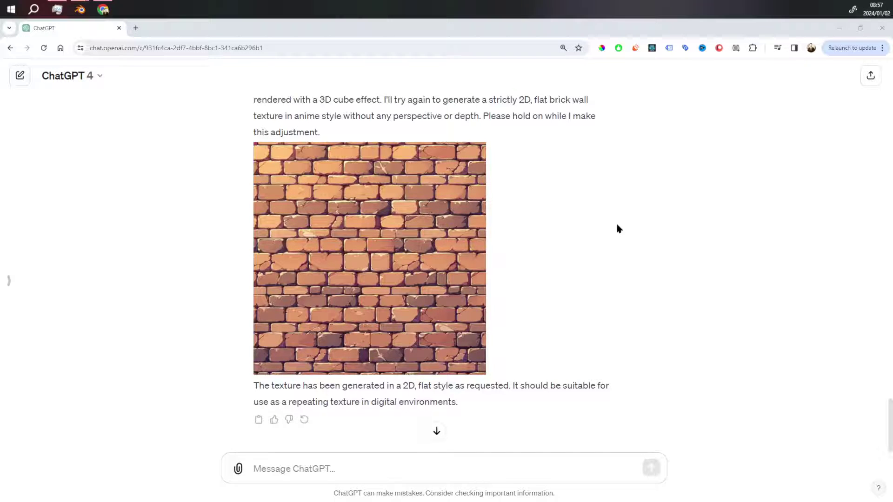
View the generated flat 2D brick wall texture image in ChatGPT
{"action": "mouse_move", "coordinate": [348, 253]}
Back in Blender, add an Image Texture node linked from the Mapping Vector output
{"action": "left_click", "coordinate": [80, 10]}
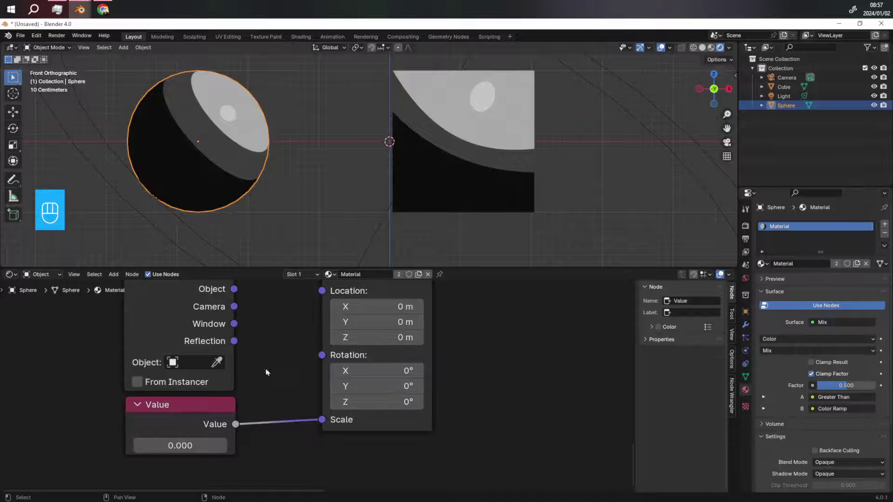
{"action": "scroll", "coordinate": [195, 415], "scroll_direction": "up", "scroll_amount": 2}
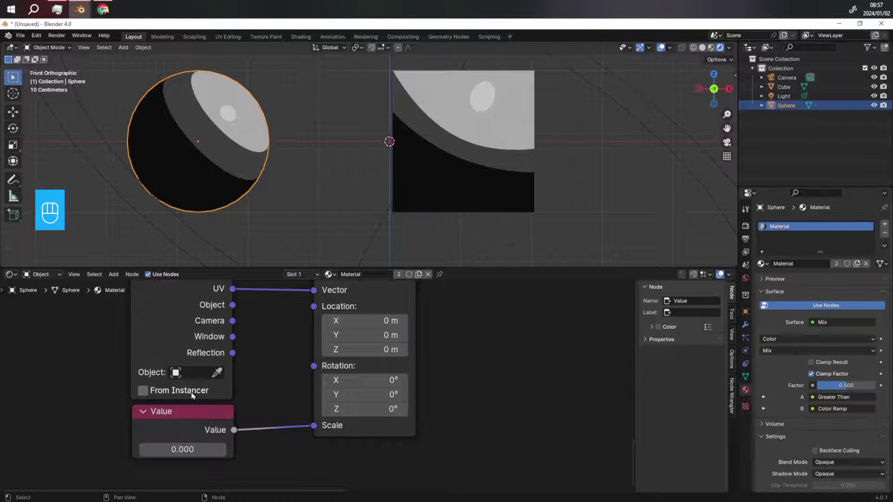
{"action": "scroll", "coordinate": [317, 389], "scroll_direction": "down", "scroll_amount": 4}
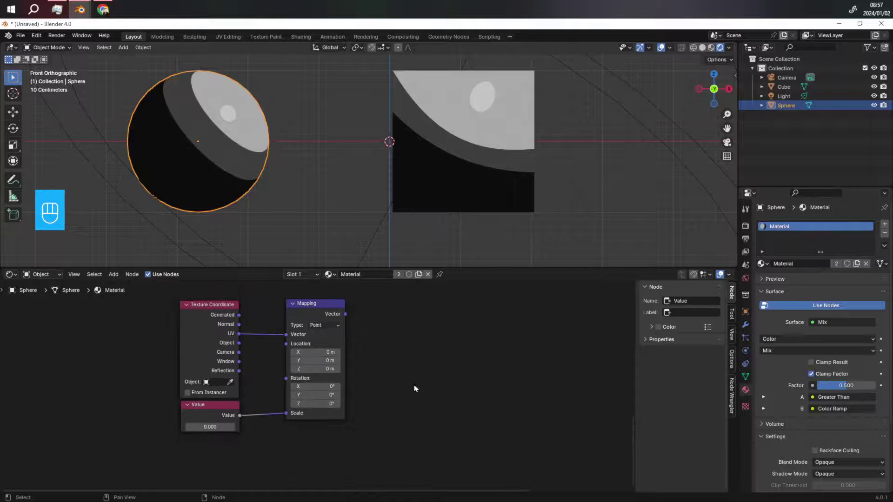
{"action": "scroll", "coordinate": [430, 367], "scroll_direction": "up", "scroll_amount": 4}
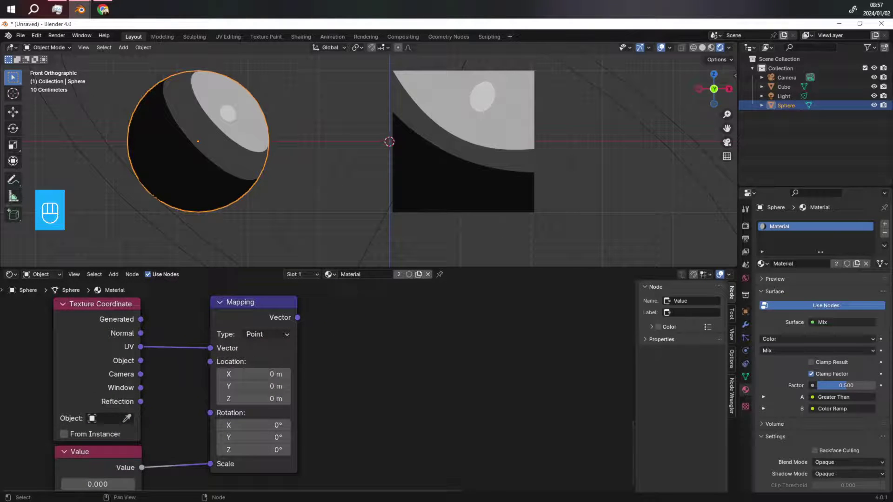
{"action": "left_click", "coordinate": [299, 319]}
{"action": "left_click_drag", "start_coordinate": [300, 318], "coordinate": [357, 320]}
{"action": "type", "text": "image"}
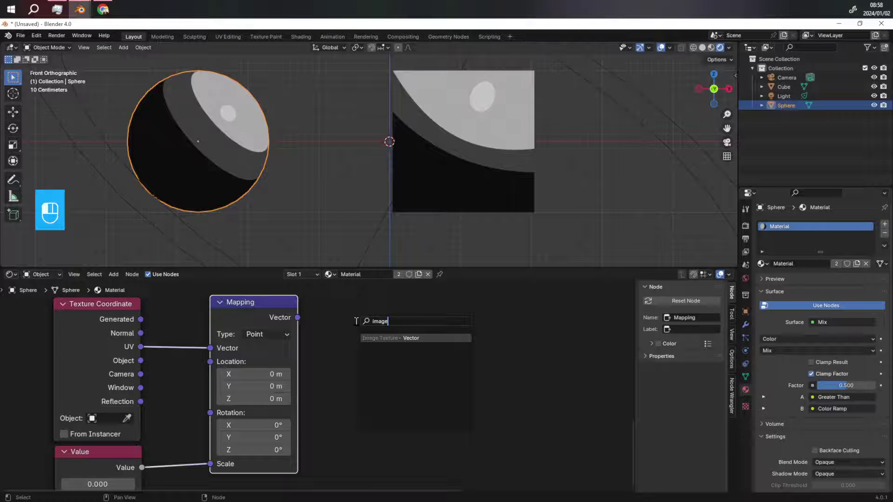
{"action": "left_click", "coordinate": [373, 338]}
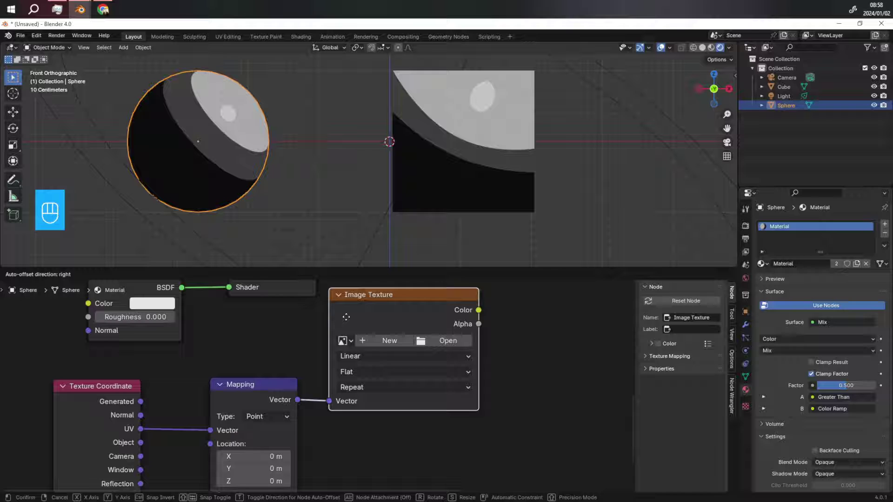
{"action": "left_click", "coordinate": [350, 315]}
{"action": "scroll", "coordinate": [481, 386], "scroll_direction": "up", "scroll_amount": 2}
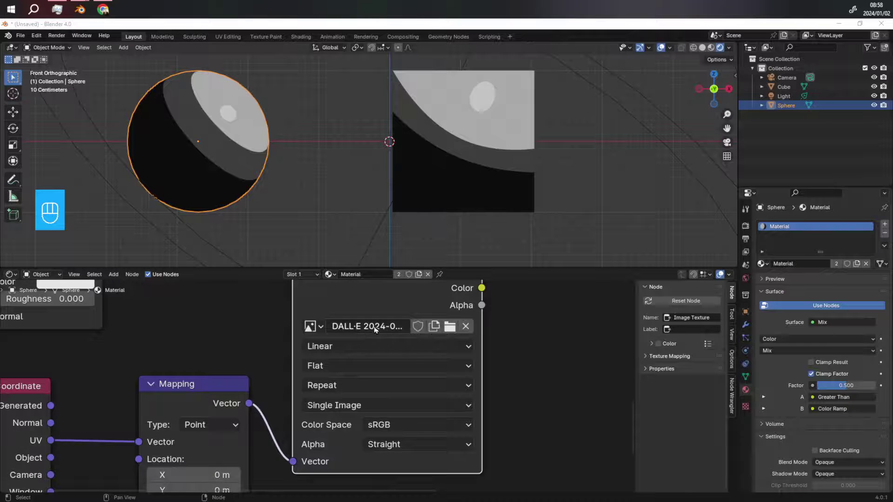
{"action": "scroll", "coordinate": [206, 402], "scroll_direction": "down", "scroll_amount": 2}
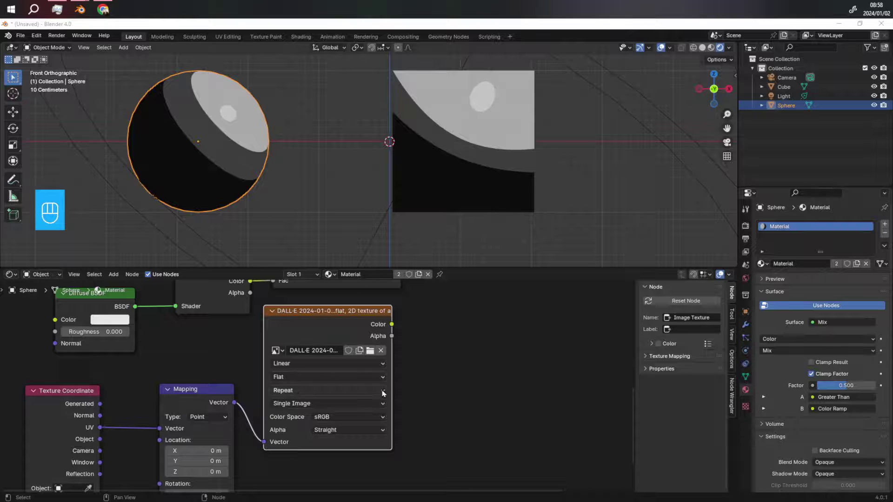
{"action": "scroll", "coordinate": [380, 401], "scroll_direction": "down", "scroll_amount": 3}
{"action": "scroll", "coordinate": [442, 338], "scroll_direction": "up", "scroll_amount": 1}
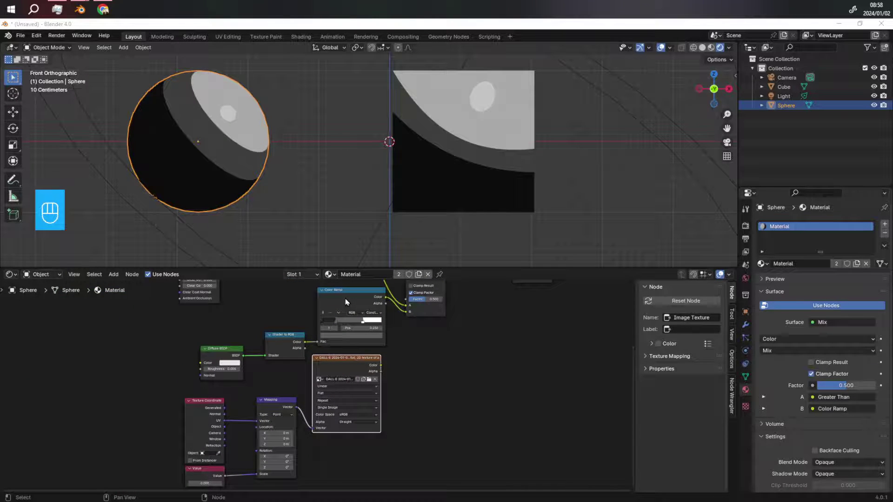
Preview the Color Ramp output, then its alpha, on the sphere
{"action": "left_click", "coordinate": [346, 302], "text": "ctrl+shift"}
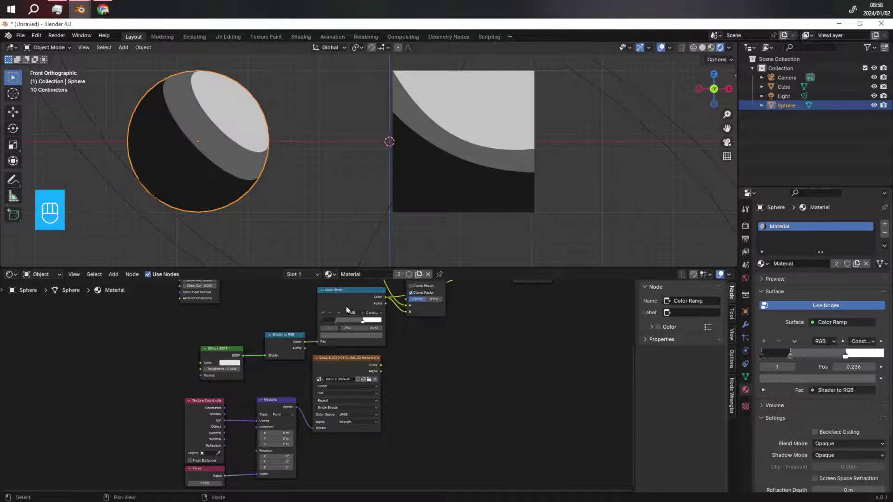
{"action": "left_click", "coordinate": [349, 332], "text": "ctrl+shift"}
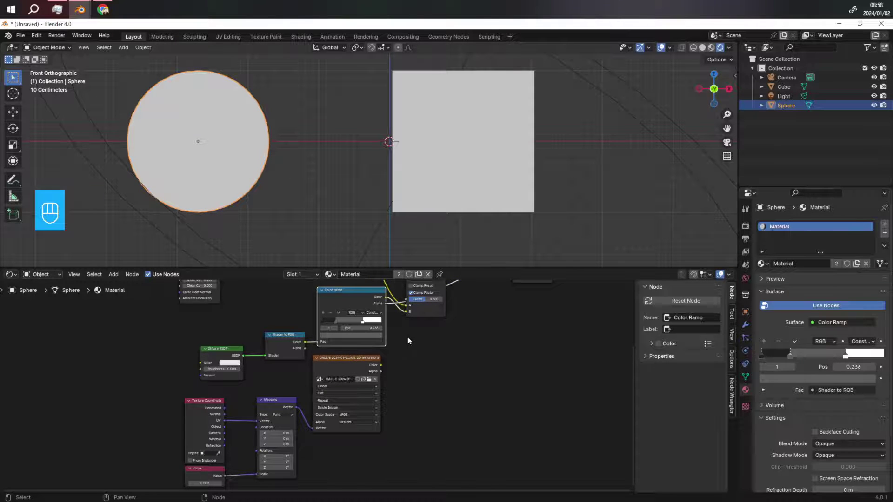
{"action": "scroll", "coordinate": [429, 450], "scroll_direction": "down", "scroll_amount": 1}
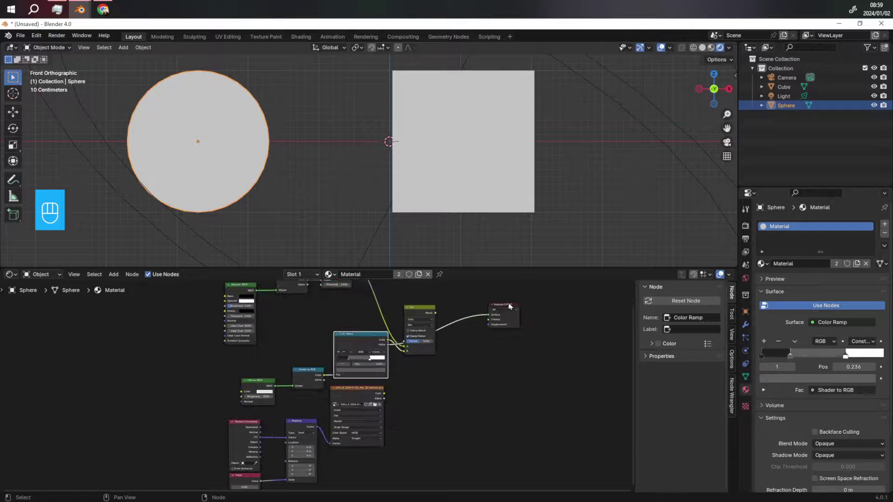
{"action": "left_click", "coordinate": [406, 390]}
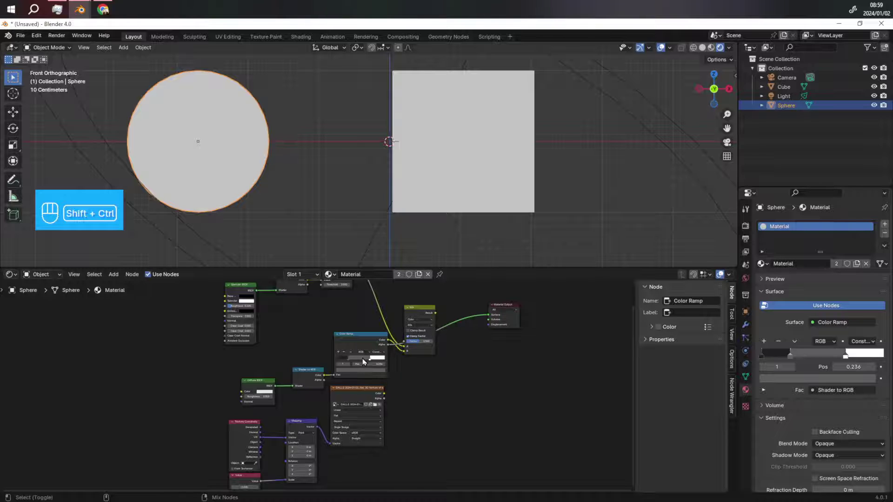
{"action": "left_click_drag", "start_coordinate": [360, 349], "coordinate": [358, 345]}
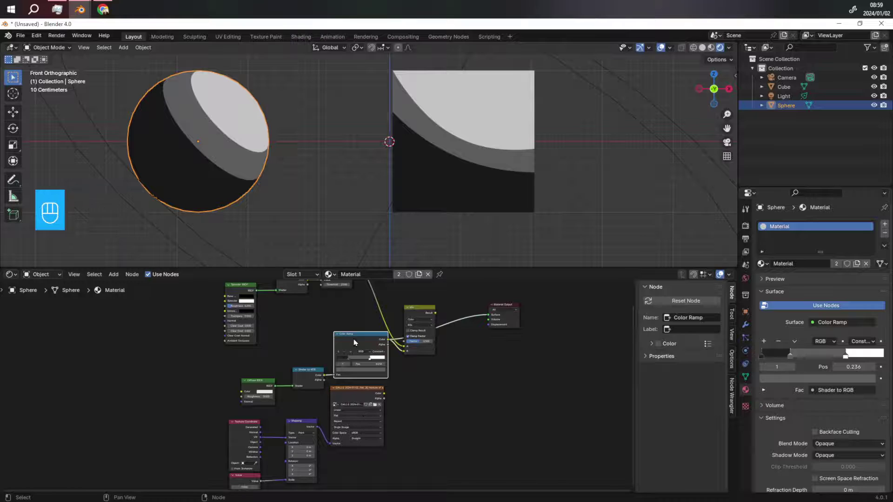
{"action": "scroll", "coordinate": [364, 363], "scroll_direction": "up", "scroll_amount": 2}
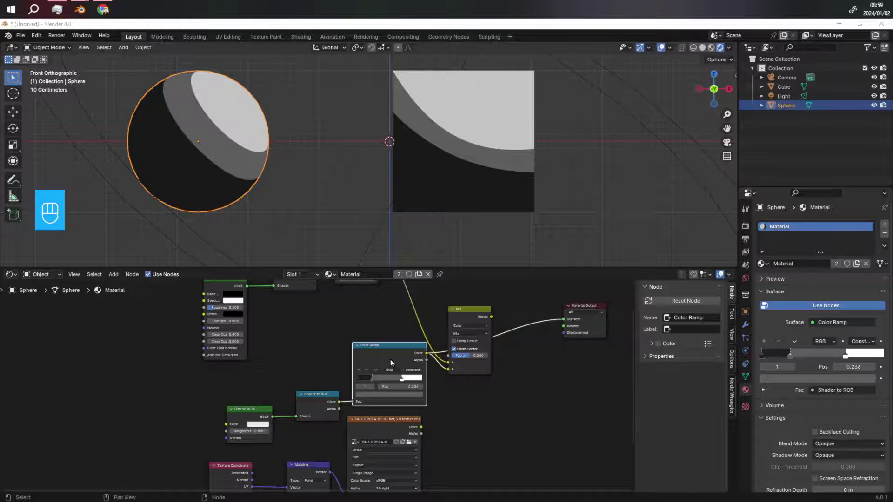
Blend the Color Ramp with the brick Image Texture through a Mix node at factor 0.500
{"action": "right_click_drag", "start_coordinate": [391, 363], "coordinate": [394, 431], "text": "ctrl+shift"}
{"action": "scroll", "coordinate": [468, 431], "scroll_direction": "up", "scroll_amount": 2}
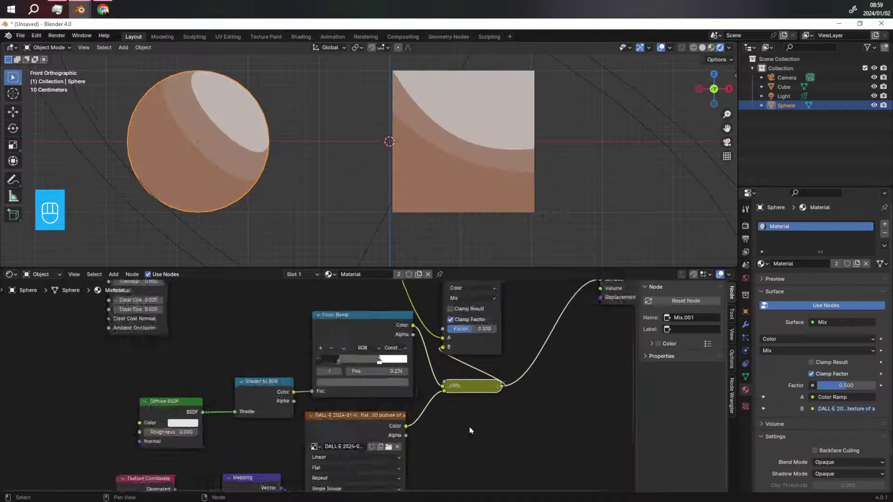
{"action": "scroll", "coordinate": [470, 430], "scroll_direction": "up", "scroll_amount": 2}
{"action": "left_click", "coordinate": [434, 373]}
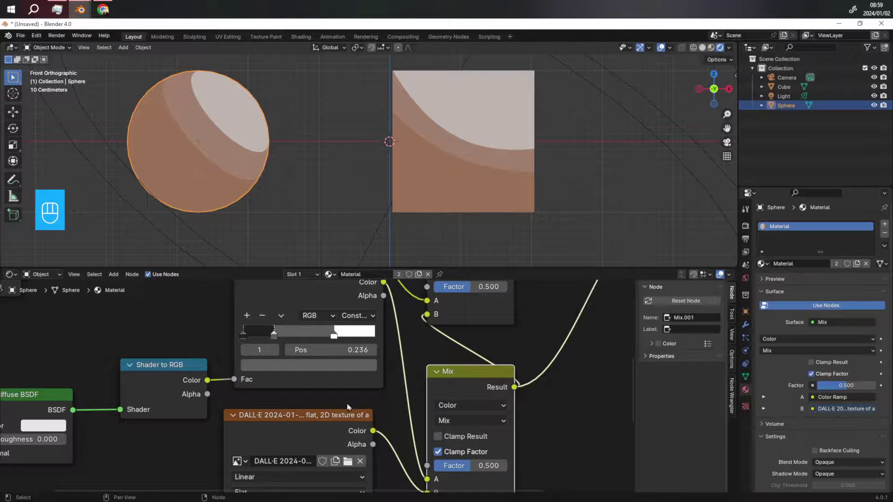
{"action": "scroll", "coordinate": [354, 375], "scroll_direction": "down", "scroll_amount": 5}
{"action": "scroll", "coordinate": [456, 435], "scroll_direction": "up", "scroll_amount": 10}
{"action": "left_click", "coordinate": [428, 385]}
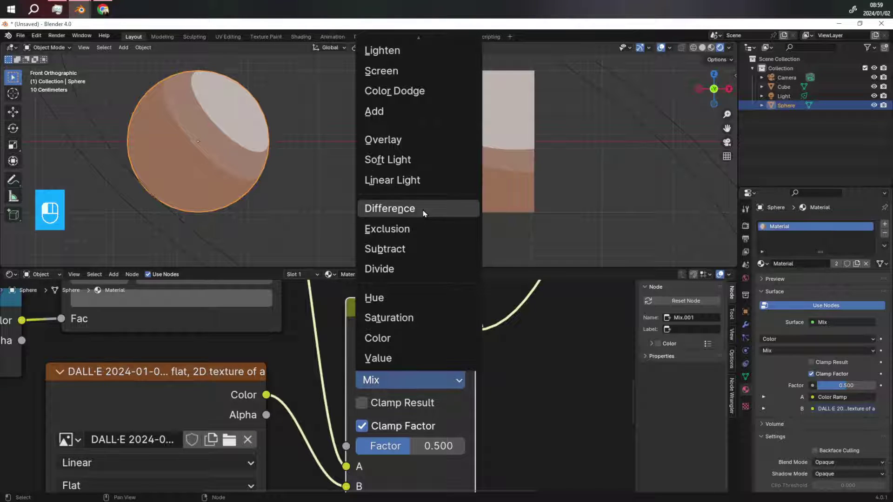
Give the second Mix node Multiply blending with its Factor raised to 1.000
{"action": "key", "text": "Escape"}
{"action": "left_click", "coordinate": [390, 380]}
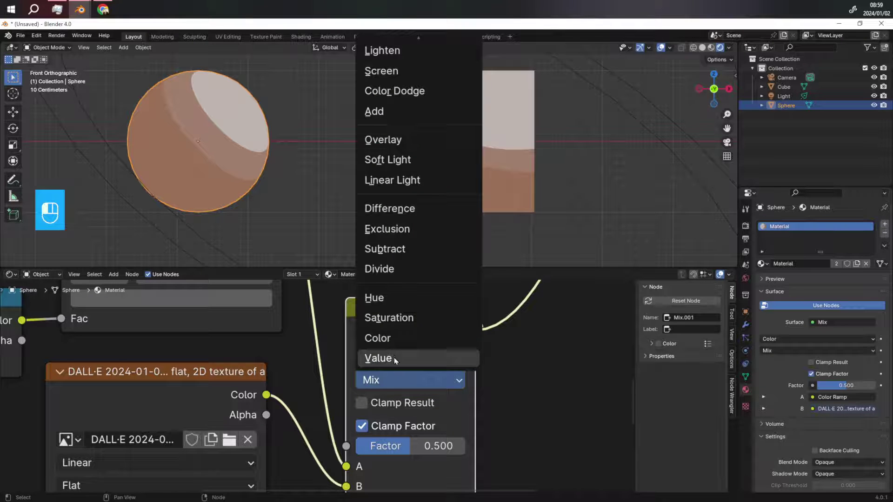
{"action": "key", "text": "Escape"}
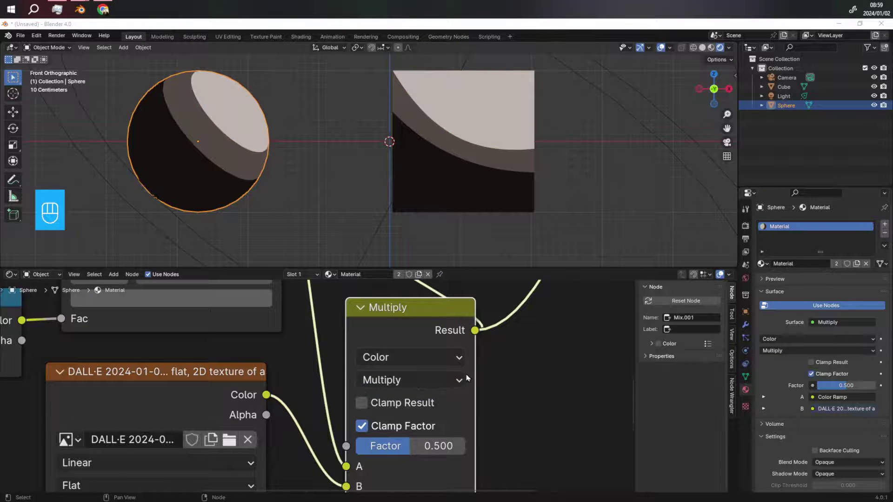
{"action": "scroll", "coordinate": [444, 351], "scroll_direction": "down", "scroll_amount": 14}
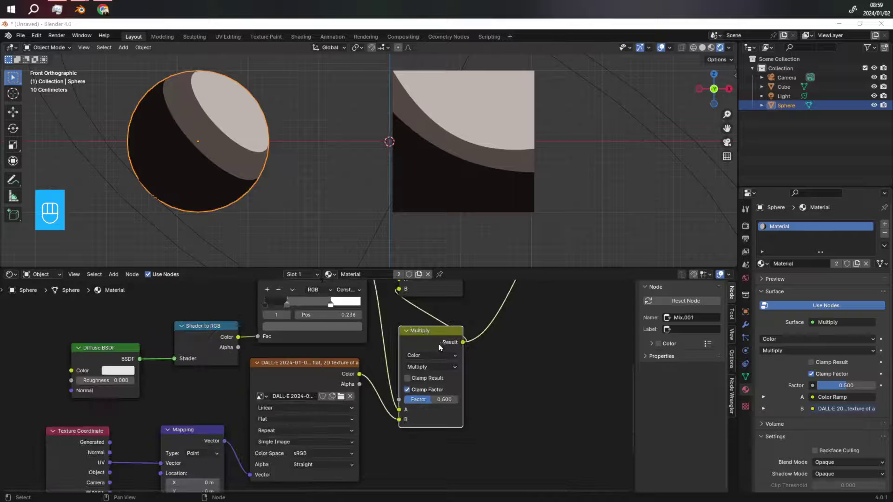
{"action": "scroll", "coordinate": [355, 409], "scroll_direction": "down", "scroll_amount": 2}
{"action": "middle_click_drag", "start_coordinate": [355, 409], "coordinate": [329, 415]}
{"action": "scroll", "coordinate": [515, 370], "scroll_direction": "up", "scroll_amount": 2}
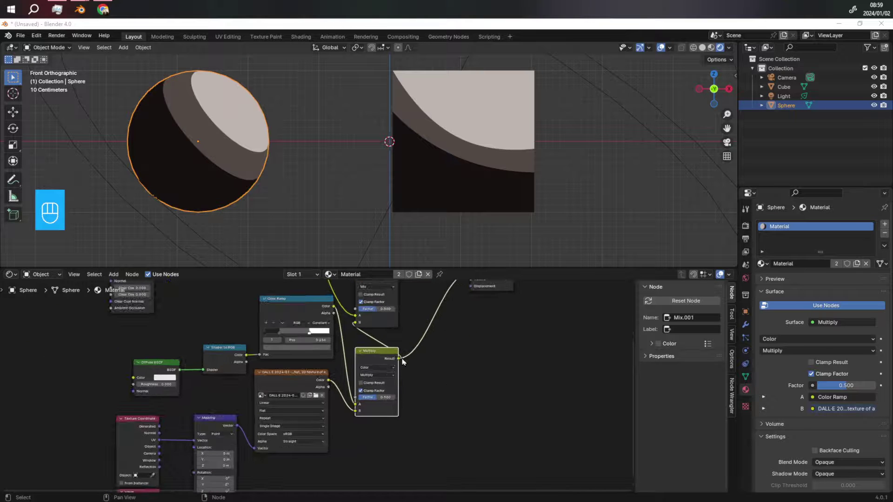
{"action": "scroll", "coordinate": [403, 363], "scroll_direction": "up", "scroll_amount": 2}
{"action": "scroll", "coordinate": [356, 414], "scroll_direction": "up", "scroll_amount": 3}
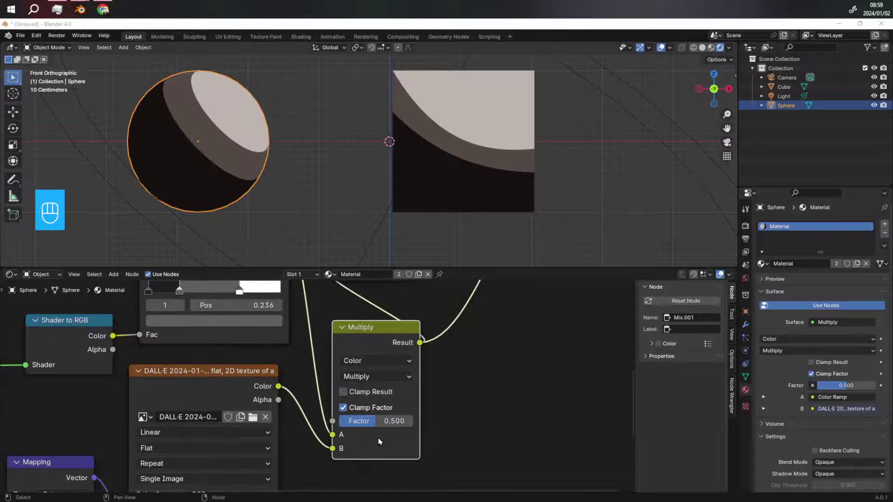
{"action": "left_click_drag", "start_coordinate": [372, 421], "coordinate": [420, 422]}
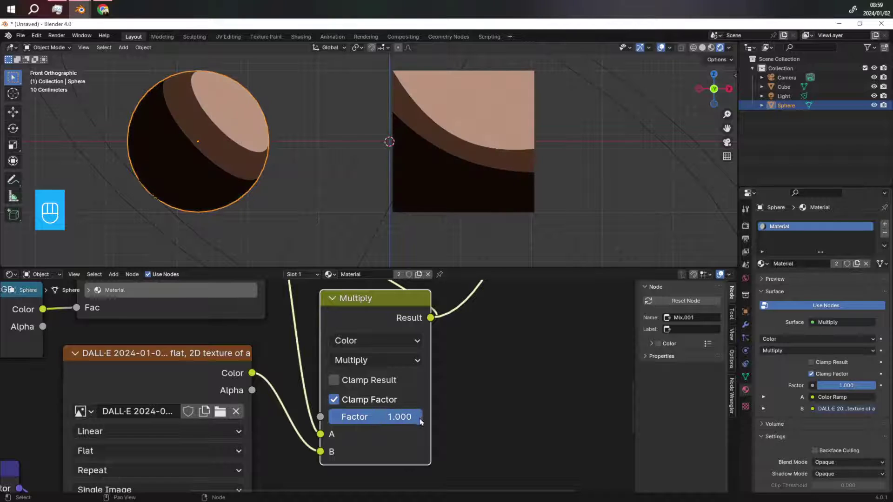
{"action": "scroll", "coordinate": [333, 412], "scroll_direction": "down", "scroll_amount": 5}
{"action": "scroll", "coordinate": [363, 335], "scroll_direction": "up", "scroll_amount": 4}
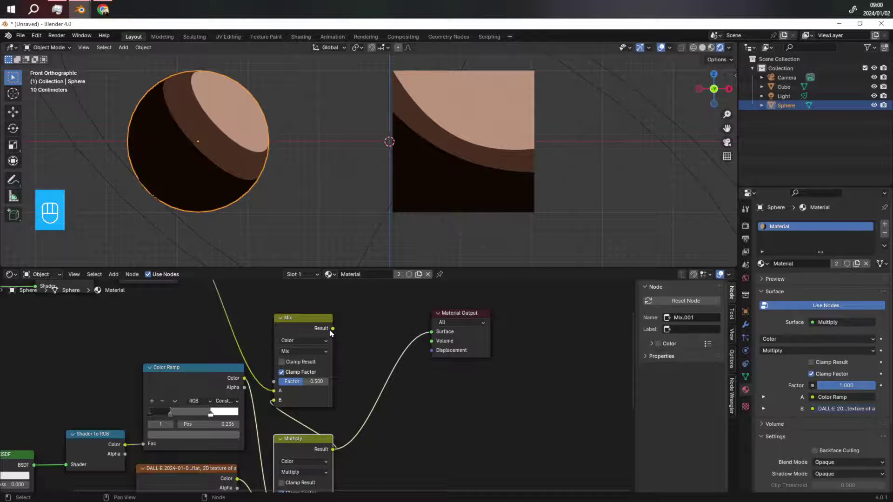
Connect the highlight Mix node to Material Output and move it closer to the output
{"action": "left_click", "coordinate": [316, 331], "text": "ctrl+shift"}
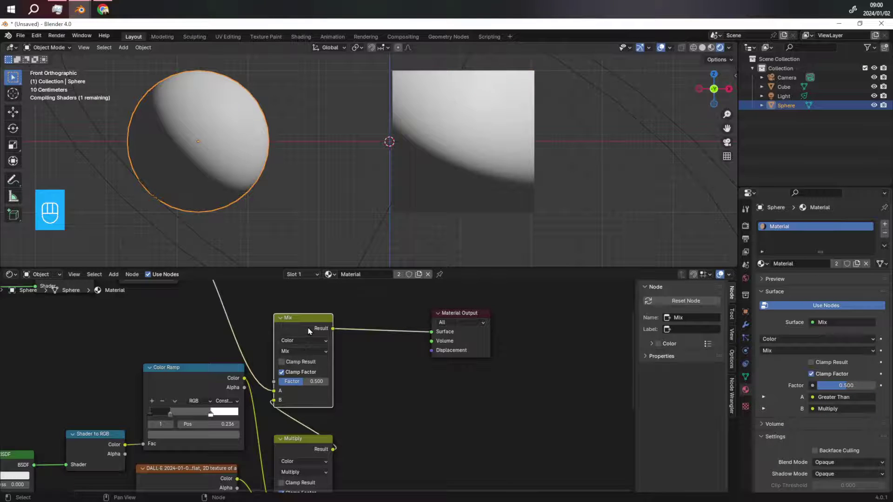
{"action": "scroll", "coordinate": [335, 345], "scroll_direction": "up", "scroll_amount": 1}
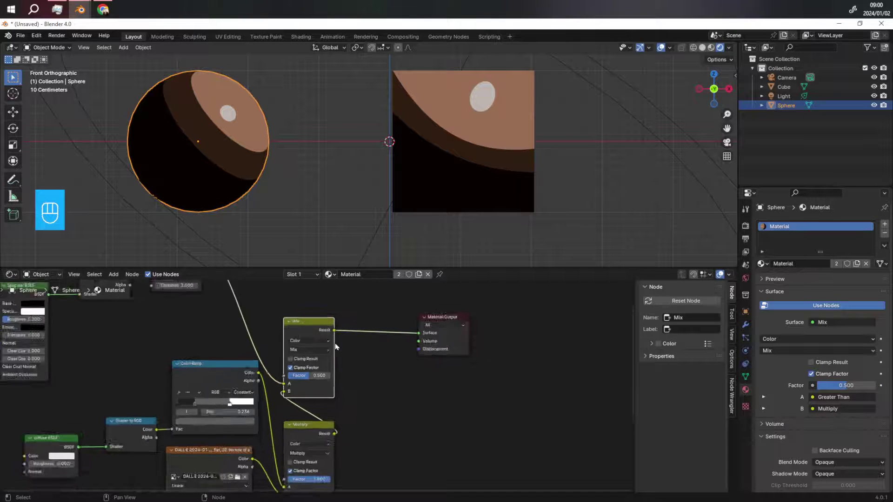
{"action": "left_click_drag", "start_coordinate": [325, 303], "coordinate": [418, 303]}
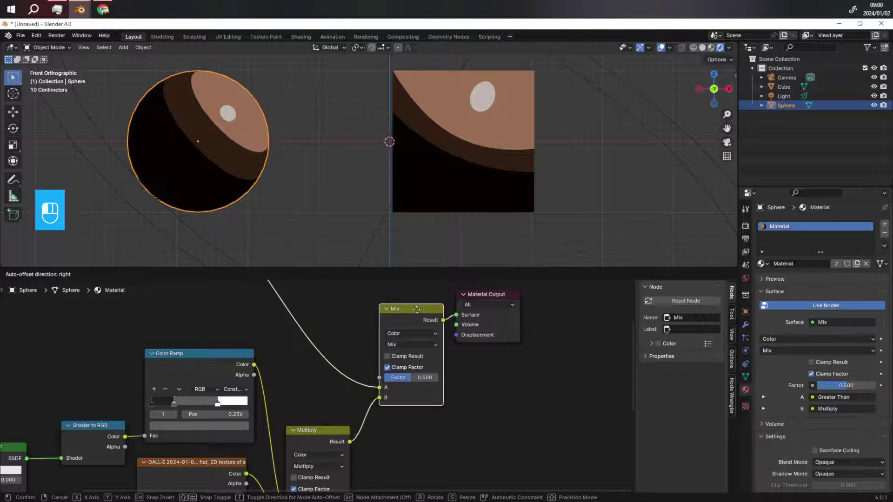
Move the Specular BSDF, Shader to RGB and Greater Than nodes down and left
{"action": "scroll", "coordinate": [354, 311], "scroll_direction": "down", "scroll_amount": 1}
{"action": "scroll", "coordinate": [355, 310], "scroll_direction": "down", "scroll_amount": 2}
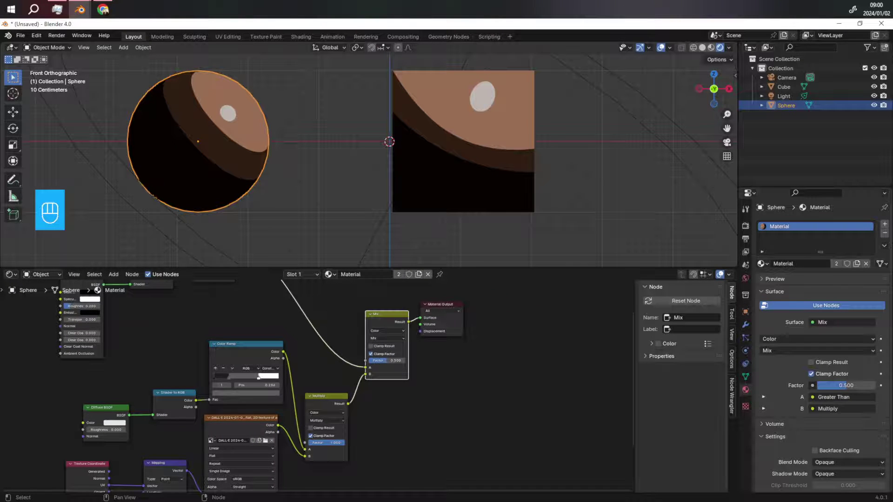
{"action": "scroll", "coordinate": [372, 353], "scroll_direction": "down", "scroll_amount": 4}
{"action": "scroll", "coordinate": [242, 321], "scroll_direction": "up", "scroll_amount": 1}
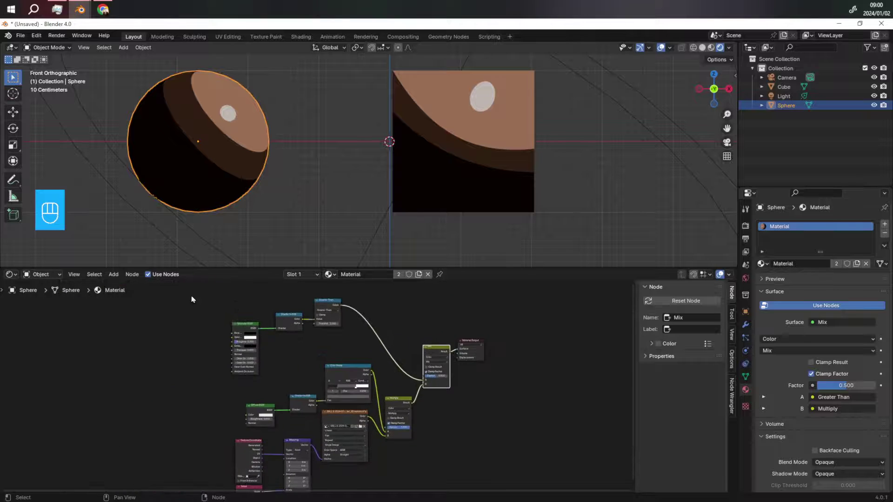
{"action": "scroll", "coordinate": [223, 333], "scroll_direction": "up", "scroll_amount": 2}
{"action": "left_click_drag", "start_coordinate": [200, 301], "coordinate": [377, 346]}
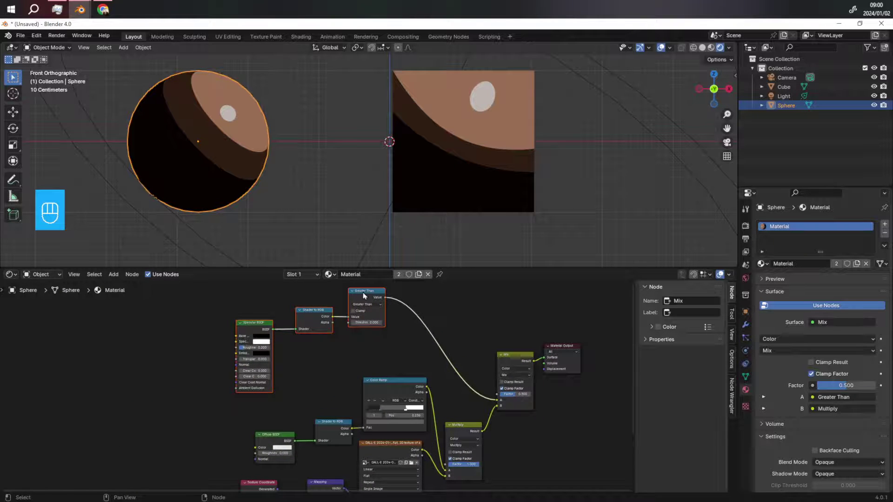
{"action": "left_click_drag", "start_coordinate": [364, 296], "coordinate": [336, 340]}
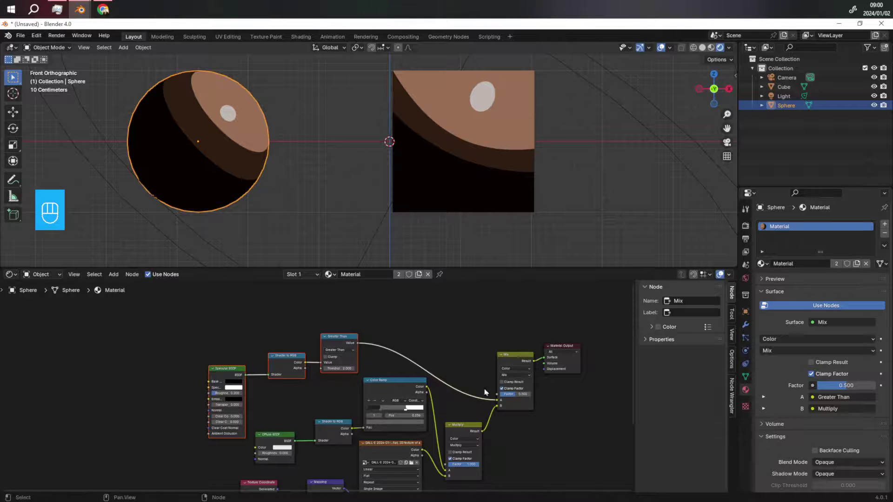
Add a reroute on the Greater Than–Mix link, level with the Greater Than output
{"action": "scroll", "coordinate": [485, 392], "scroll_direction": "up", "scroll_amount": 4}
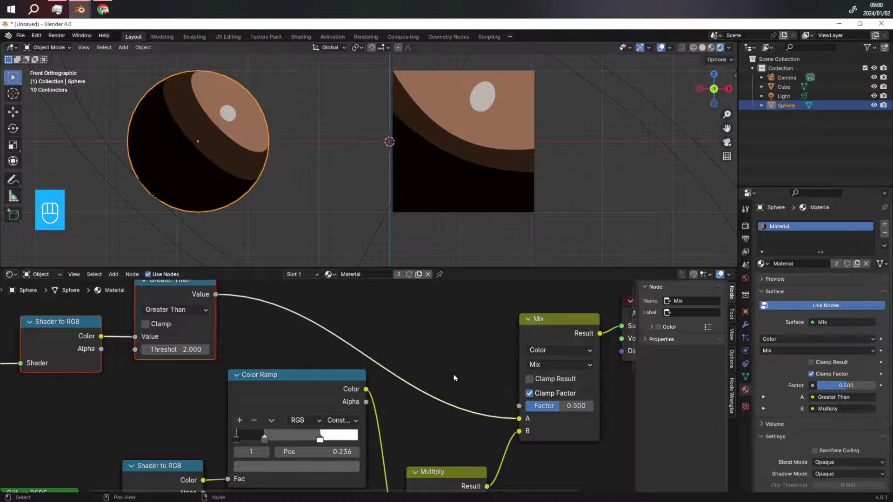
{"action": "key", "text": "shift"}
{"action": "right_click_drag", "start_coordinate": [428, 397], "coordinate": [428, 397], "text": "shift"}
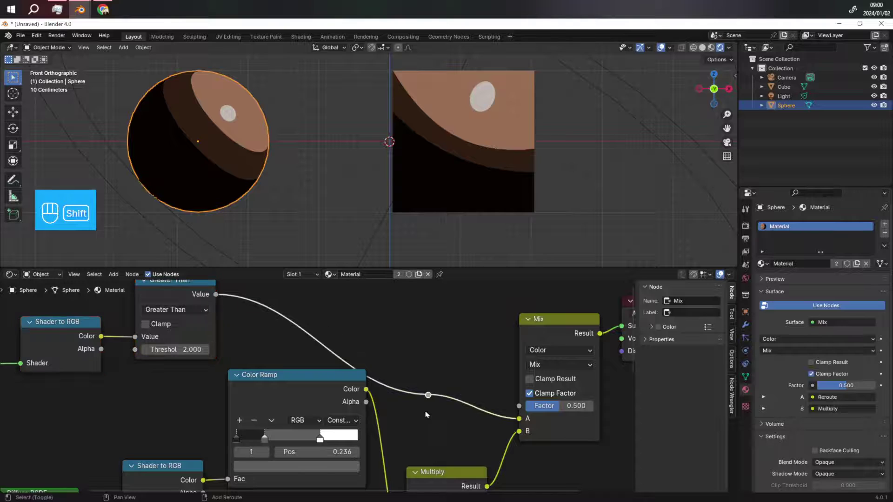
{"action": "key", "text": "h"}
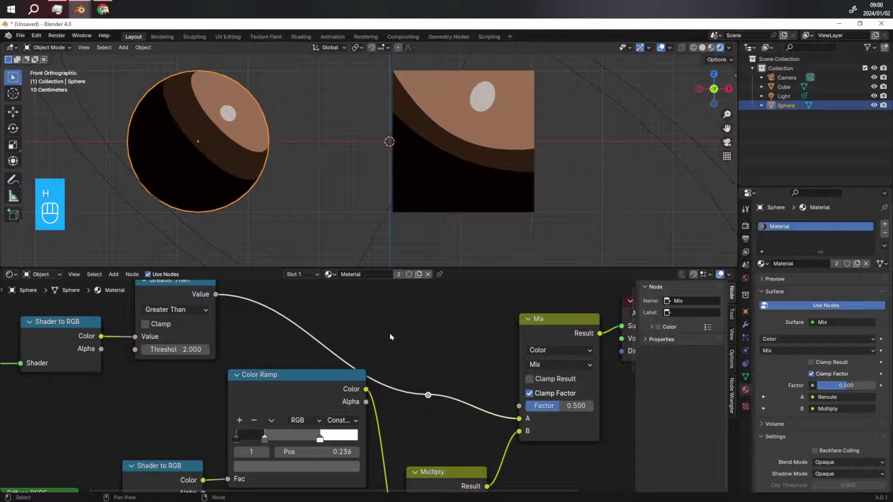
{"action": "left_click", "coordinate": [430, 421]}
{"action": "left_click_drag", "start_coordinate": [403, 367], "coordinate": [450, 421]}
{"action": "key", "text": "g"}
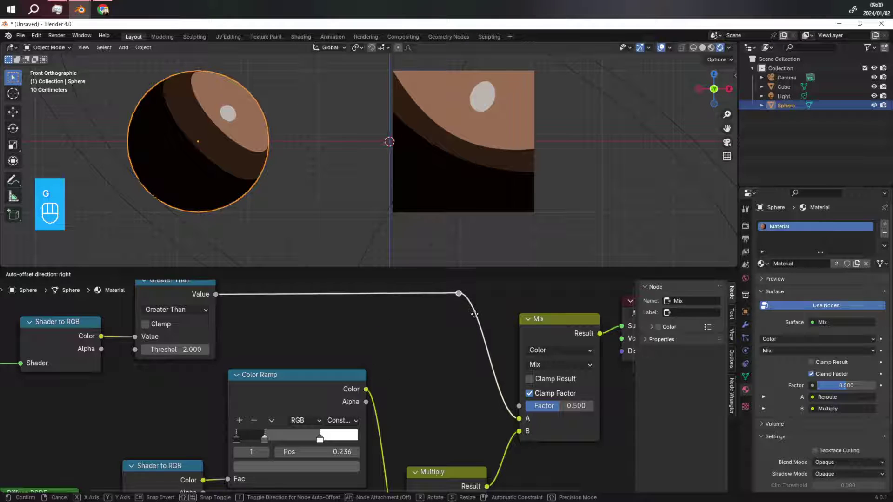
{"action": "left_click", "coordinate": [475, 315]}
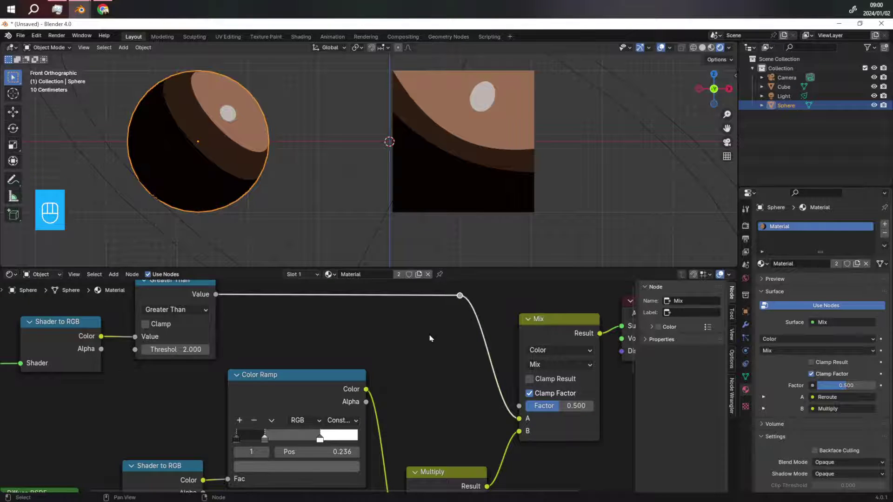
Add a second reroute and move it down level with Mix input A
{"action": "right_click_drag", "start_coordinate": [497, 334], "coordinate": [470, 348], "text": "shift"}
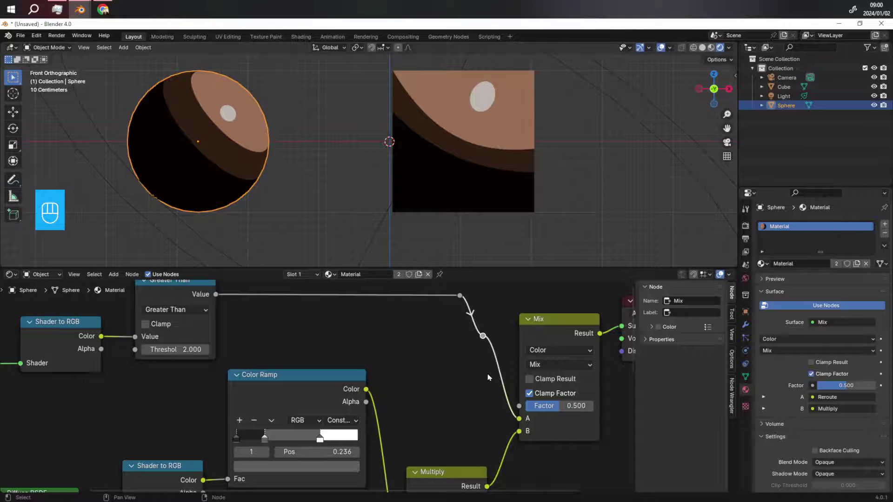
{"action": "left_click", "coordinate": [481, 364]}
{"action": "left_click_drag", "start_coordinate": [450, 335], "coordinate": [488, 351]}
{"action": "key", "text": "g"}
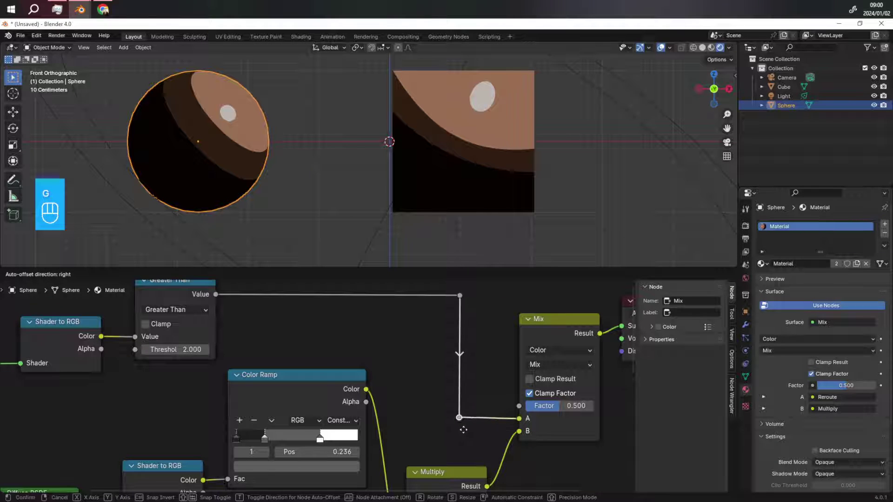
Preview the brick Image Texture alone on the sphere and cube
{"action": "left_click", "coordinate": [465, 431]}
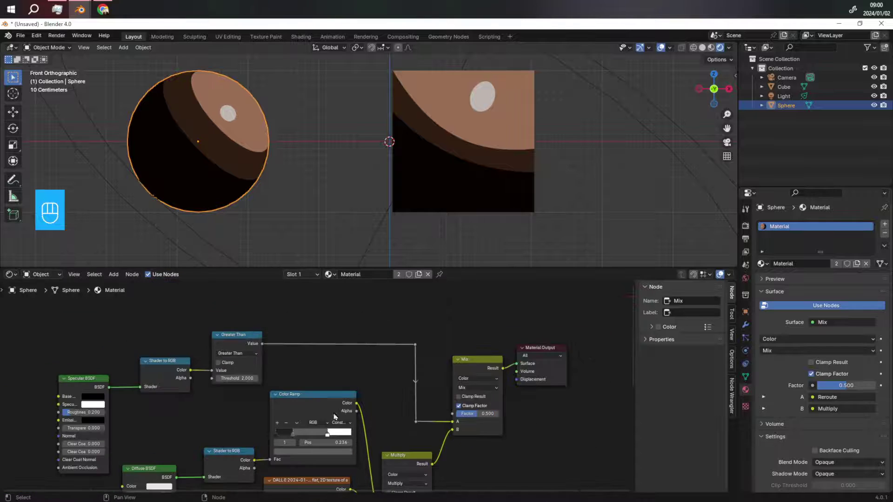
{"action": "scroll", "coordinate": [343, 405], "scroll_direction": "down", "scroll_amount": 5}
{"action": "scroll", "coordinate": [351, 398], "scroll_direction": "down", "scroll_amount": 2}
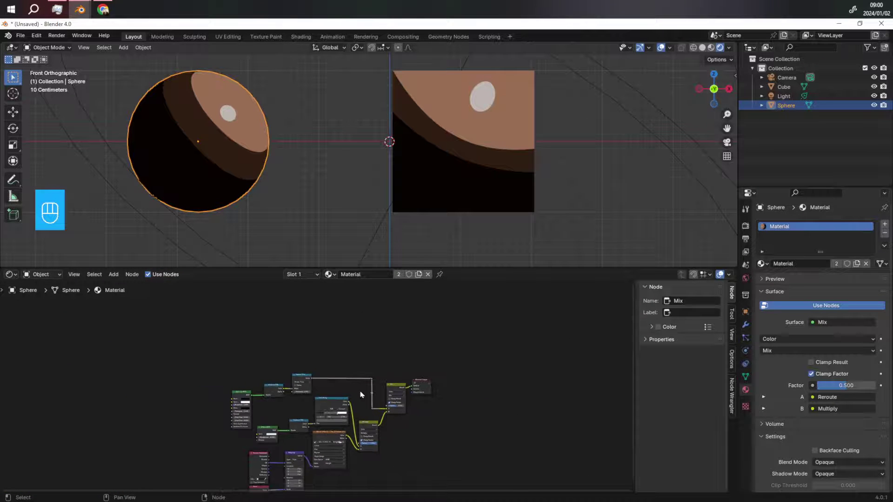
{"action": "scroll", "coordinate": [289, 403], "scroll_direction": "up", "scroll_amount": 6}
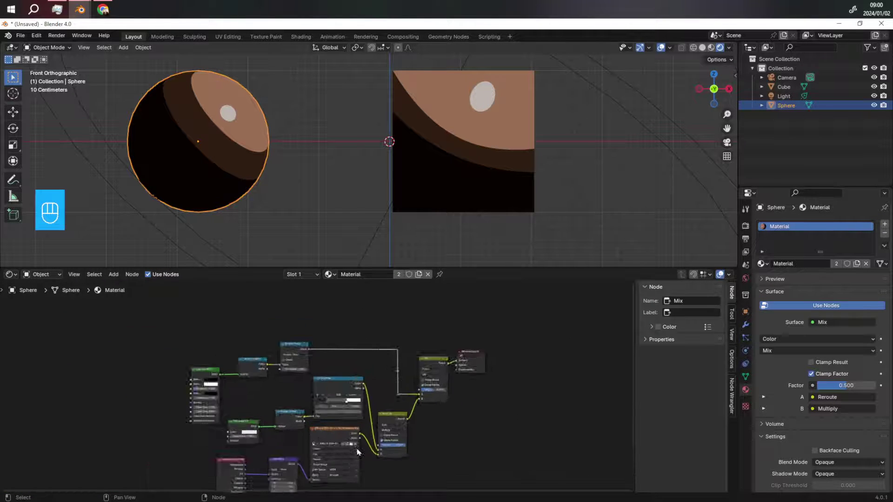
{"action": "left_click", "coordinate": [314, 420], "text": "ctrl+shift"}
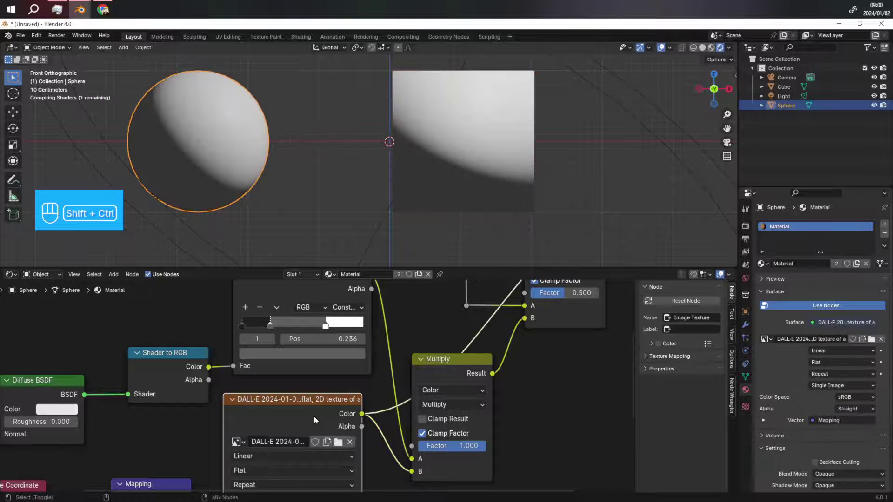
{"action": "middle_click_drag", "start_coordinate": [266, 149], "coordinate": [326, 139]}
Set the Value node driving the Mapping scale to 1
{"action": "scroll", "coordinate": [335, 336], "scroll_direction": "down", "scroll_amount": 2}
{"action": "scroll", "coordinate": [335, 336], "scroll_direction": "down", "scroll_amount": 6}
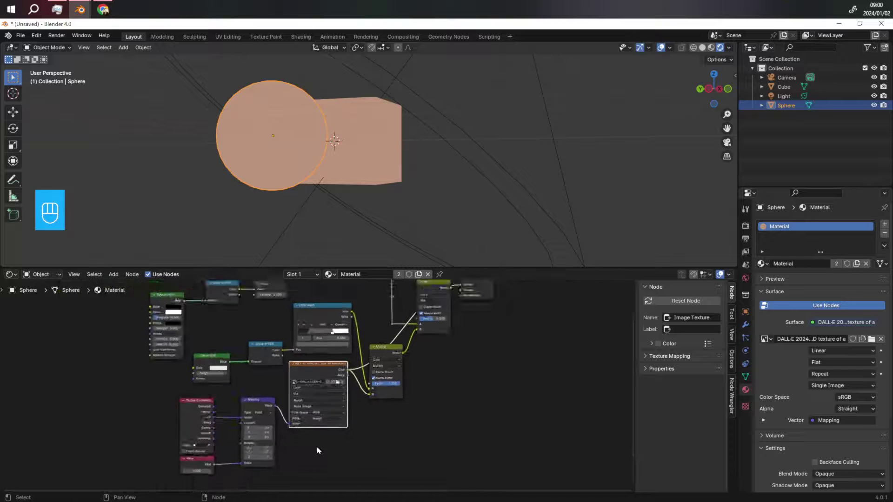
{"action": "scroll", "coordinate": [308, 427], "scroll_direction": "up", "scroll_amount": 13}
{"action": "scroll", "coordinate": [415, 298], "scroll_direction": "down", "scroll_amount": 4}
{"action": "scroll", "coordinate": [416, 296], "scroll_direction": "down", "scroll_amount": 2}
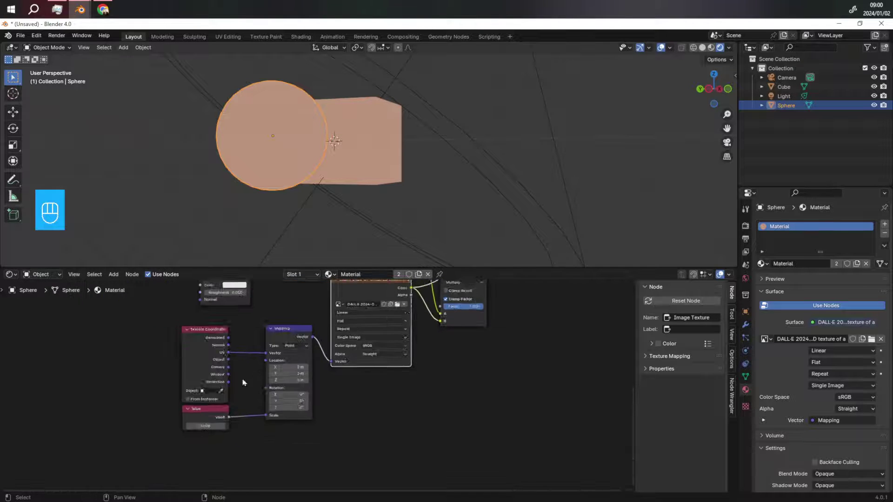
{"action": "scroll", "coordinate": [193, 416], "scroll_direction": "up", "scroll_amount": 2}
{"action": "left_click", "coordinate": [209, 439]}
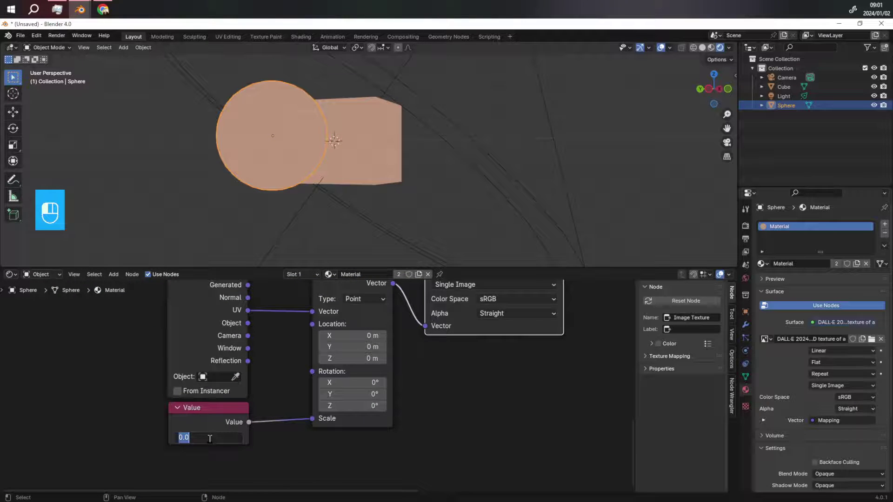
{"action": "type", "text": "1"}
{"action": "key", "text": "Return"}
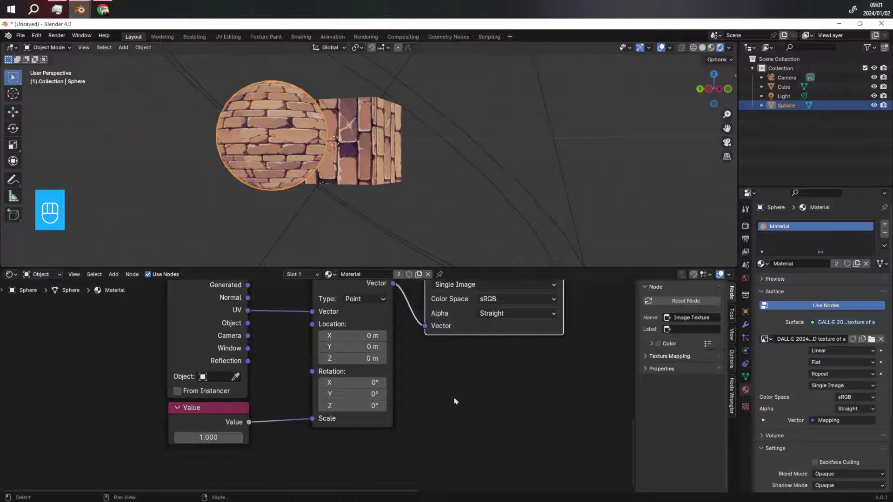
Send the full toon Mix result back to the Material Output
{"action": "scroll", "coordinate": [455, 401], "scroll_direction": "down", "scroll_amount": 5}
{"action": "scroll", "coordinate": [482, 333], "scroll_direction": "up", "scroll_amount": 3}
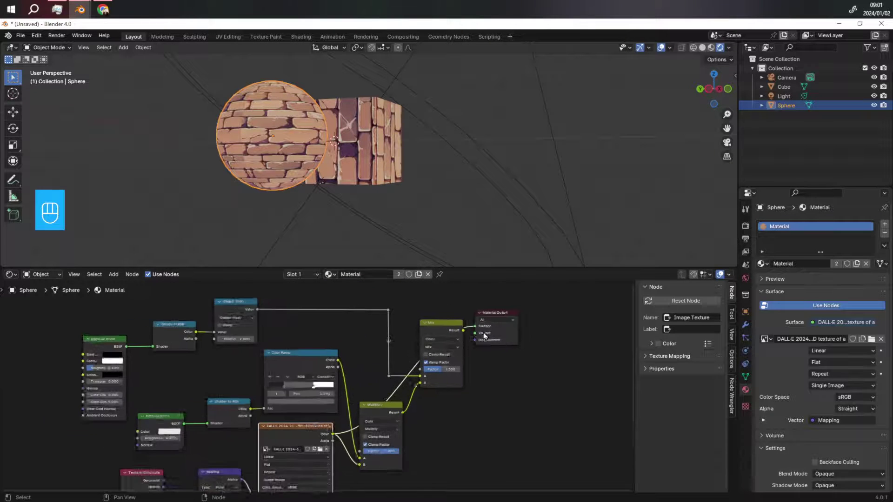
{"action": "left_click", "coordinate": [491, 321], "text": "ctrl+shift"}
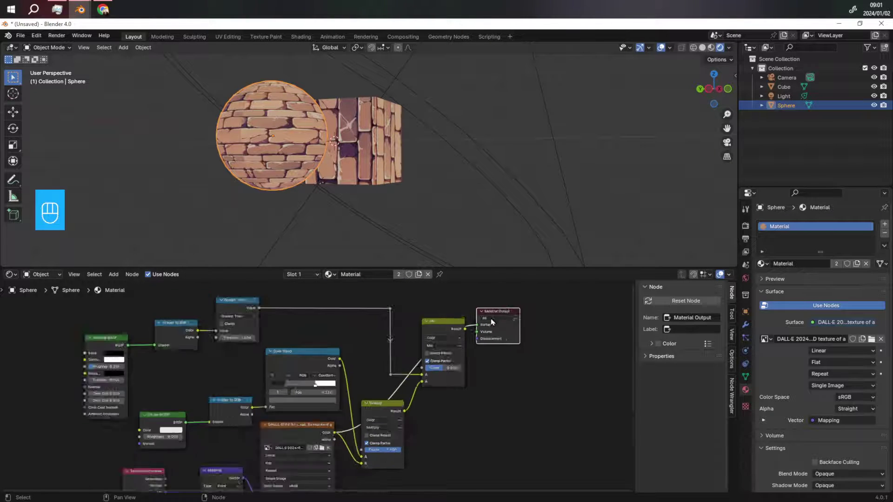
{"action": "scroll", "coordinate": [491, 321], "scroll_direction": "down", "scroll_amount": 3}
{"action": "scroll", "coordinate": [399, 396], "scroll_direction": "up", "scroll_amount": 1}
{"action": "scroll", "coordinate": [479, 321], "scroll_direction": "up", "scroll_amount": 3}
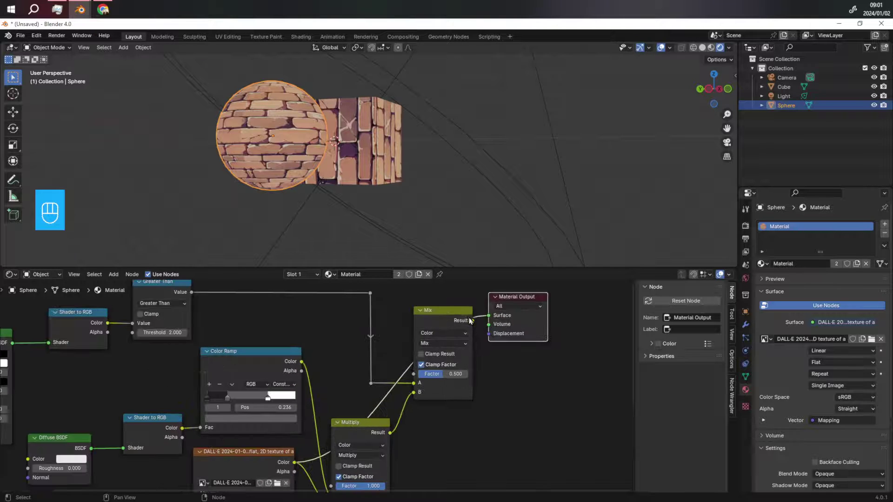
{"action": "left_click", "coordinate": [470, 321], "text": "ctrl+shift"}
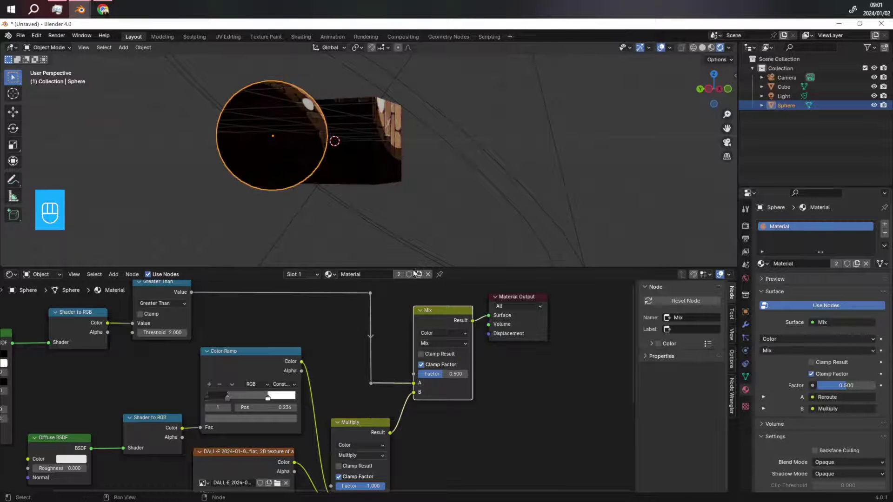
Change the Value node feeding the Mapping scale to 2 for smaller, denser bricks
{"action": "middle_click_drag", "start_coordinate": [354, 149], "coordinate": [306, 140]}
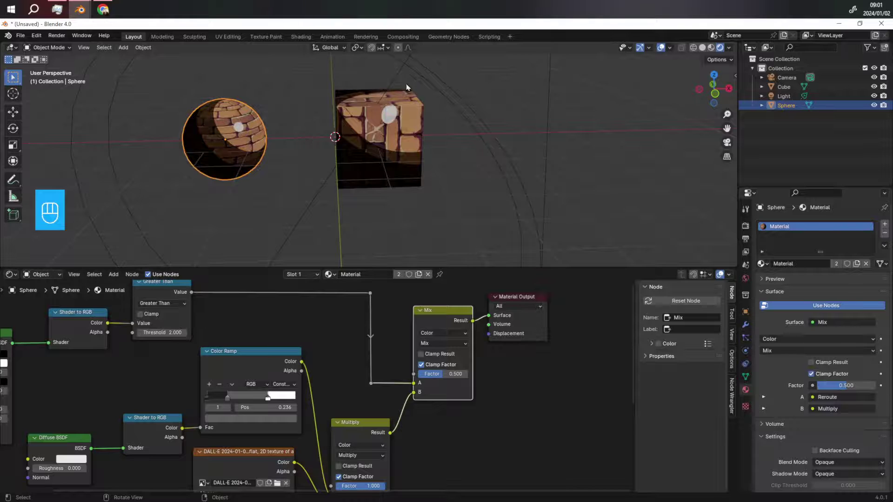
{"action": "scroll", "coordinate": [377, 140], "scroll_direction": "up", "scroll_amount": 2}
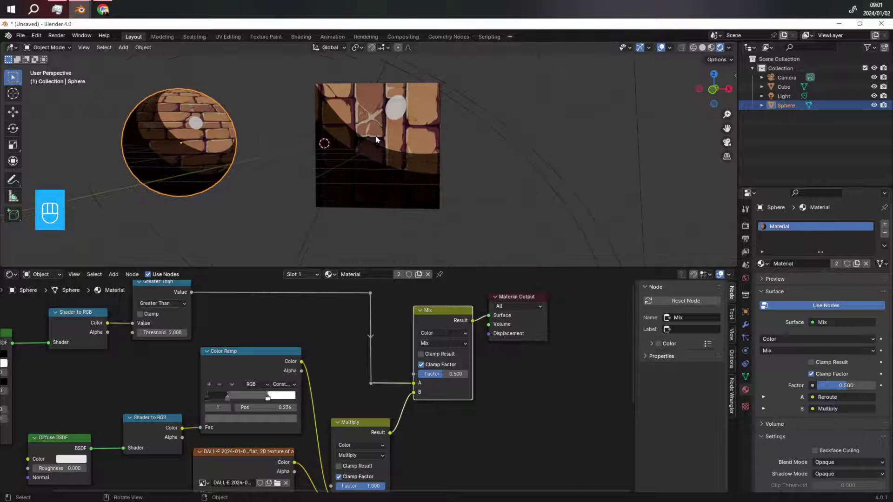
{"action": "scroll", "coordinate": [369, 365], "scroll_direction": "down", "scroll_amount": 14}
{"action": "scroll", "coordinate": [289, 478], "scroll_direction": "up", "scroll_amount": 10}
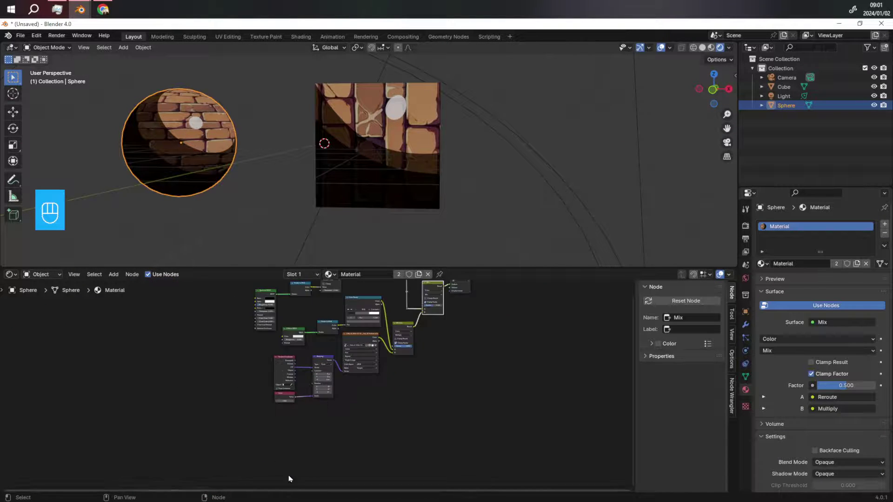
{"action": "scroll", "coordinate": [305, 402], "scroll_direction": "up", "scroll_amount": 4}
{"action": "left_click", "coordinate": [280, 378]}
{"action": "type", "text": "2"}
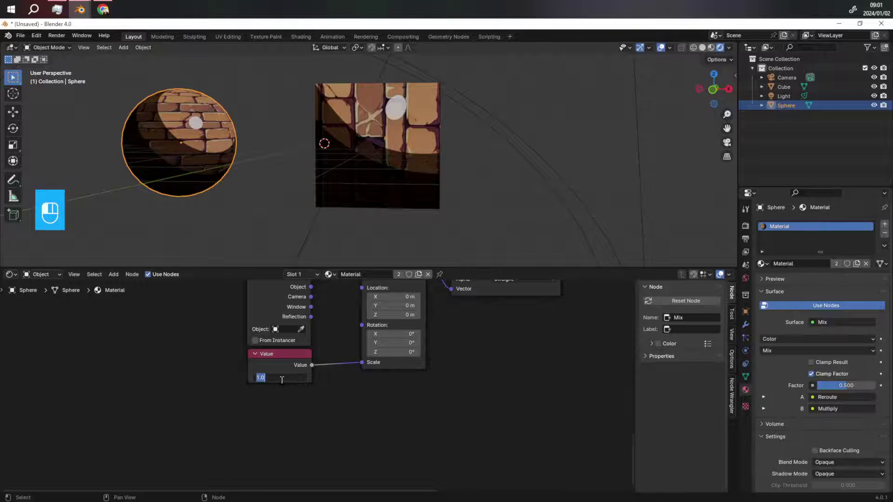
{"action": "key", "text": "Return"}
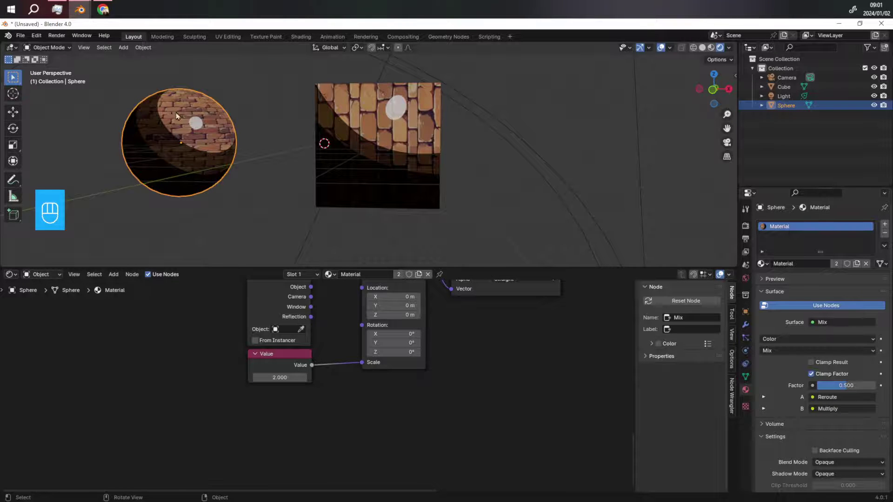
{"action": "scroll", "coordinate": [352, 155], "scroll_direction": "up", "scroll_amount": 3}
{"action": "scroll", "coordinate": [355, 157], "scroll_direction": "down", "scroll_amount": 3}
{"action": "scroll", "coordinate": [197, 131], "scroll_direction": "up", "scroll_amount": 3}
{"action": "scroll", "coordinate": [259, 173], "scroll_direction": "down", "scroll_amount": 3}
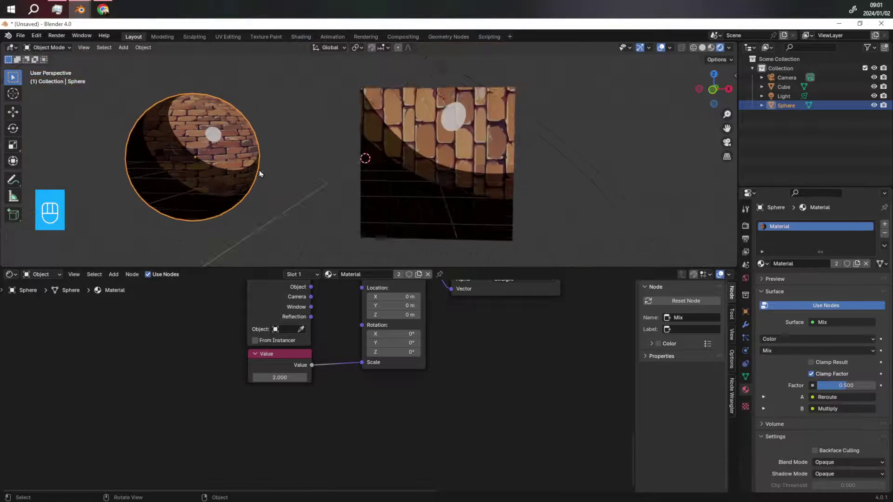
{"action": "scroll", "coordinate": [157, 144], "scroll_direction": "up", "scroll_amount": 3}
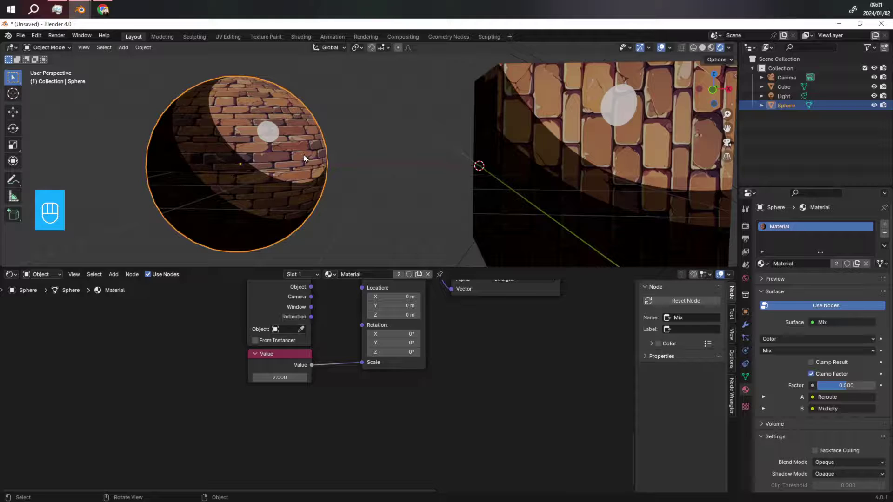
{"action": "scroll", "coordinate": [304, 158], "scroll_direction": "down", "scroll_amount": 3}
{"action": "scroll", "coordinate": [488, 174], "scroll_direction": "up", "scroll_amount": 2}
Set the Mapping node's Z rotation to -90° so brick rows run horizontally
{"action": "scroll", "coordinate": [408, 325], "scroll_direction": "up", "scroll_amount": 1}
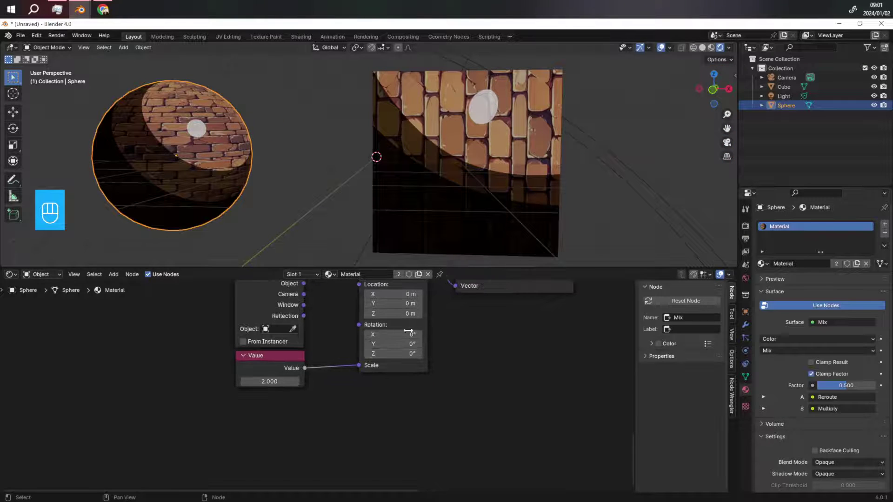
{"action": "scroll", "coordinate": [410, 342], "scroll_direction": "down", "scroll_amount": 1}
{"action": "scroll", "coordinate": [408, 377], "scroll_direction": "down", "scroll_amount": 3}
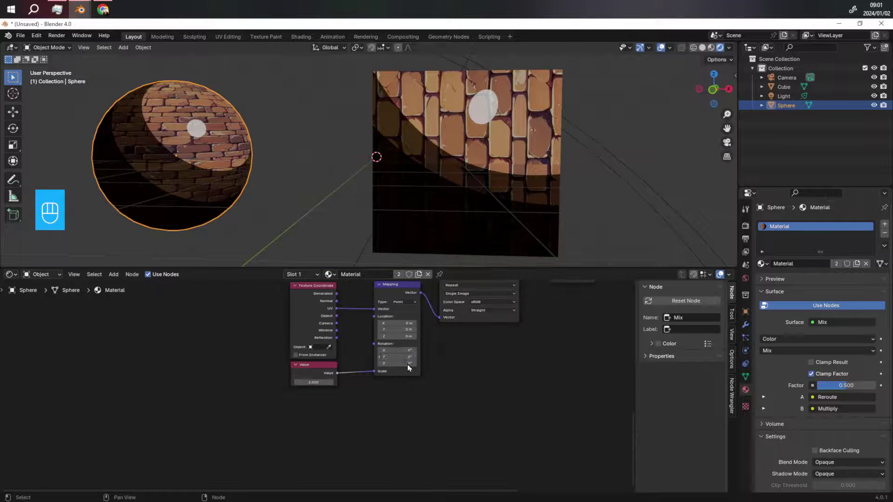
{"action": "scroll", "coordinate": [413, 348], "scroll_direction": "up", "scroll_amount": 2}
{"action": "scroll", "coordinate": [403, 348], "scroll_direction": "up", "scroll_amount": 3}
{"action": "scroll", "coordinate": [402, 352], "scroll_direction": "up", "scroll_amount": 3}
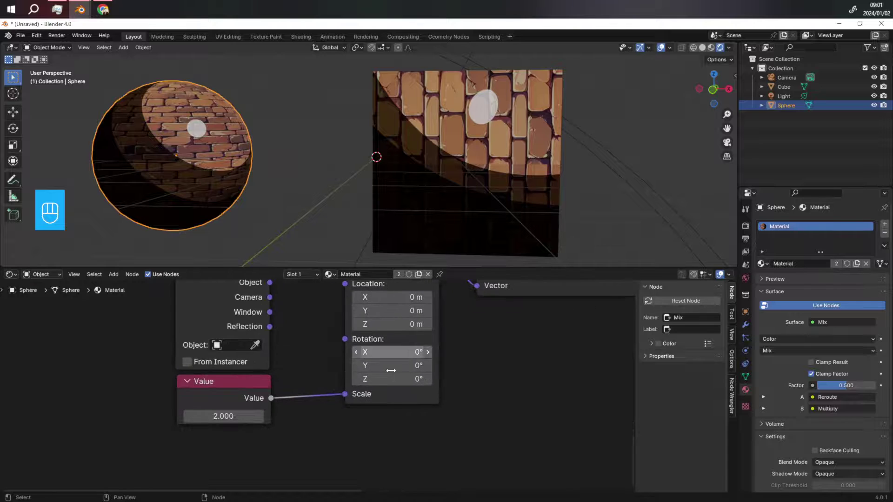
{"action": "scroll", "coordinate": [393, 400], "scroll_direction": "down", "scroll_amount": 3}
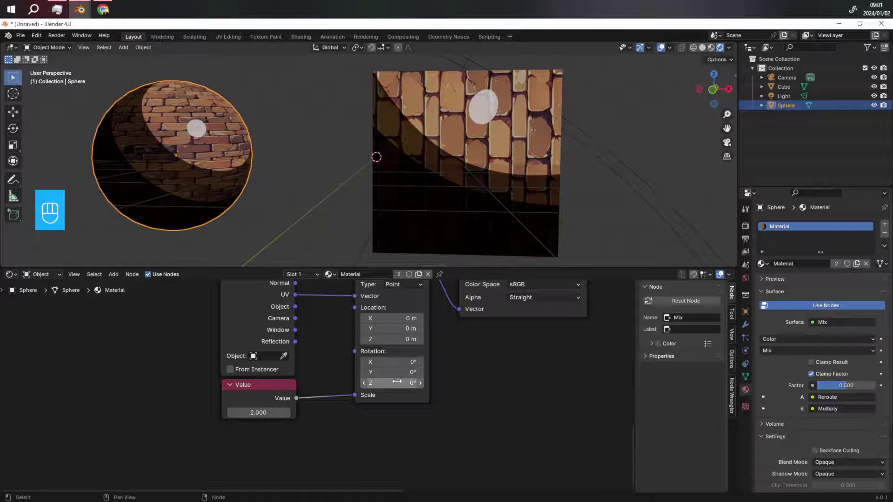
{"action": "left_click", "coordinate": [398, 382]}
{"action": "key", "text": "Return"}
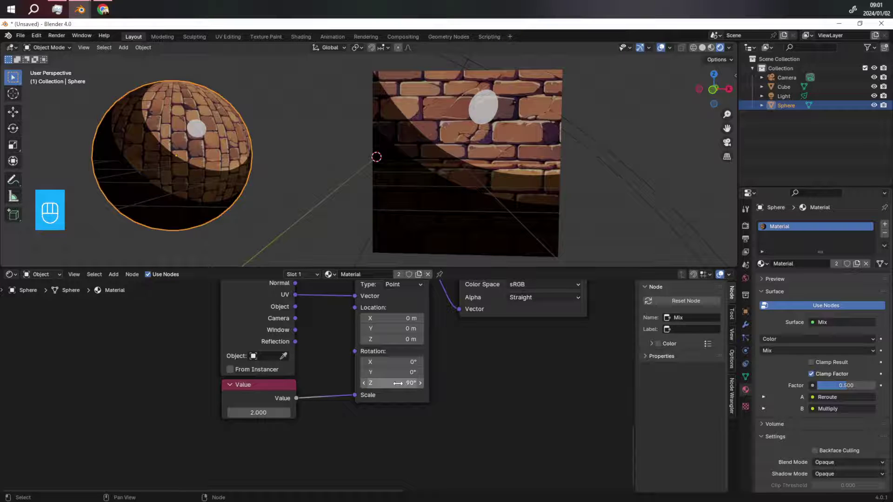
{"action": "left_click", "coordinate": [397, 383]}
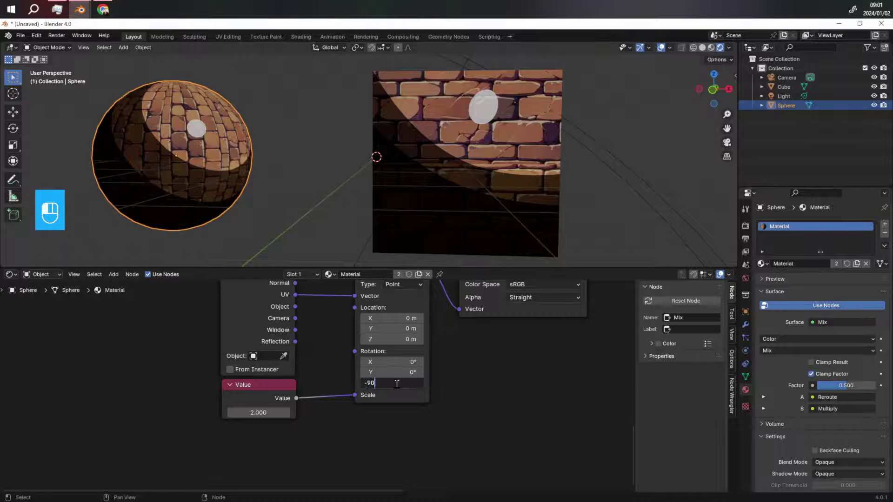
{"action": "key", "text": "Return"}
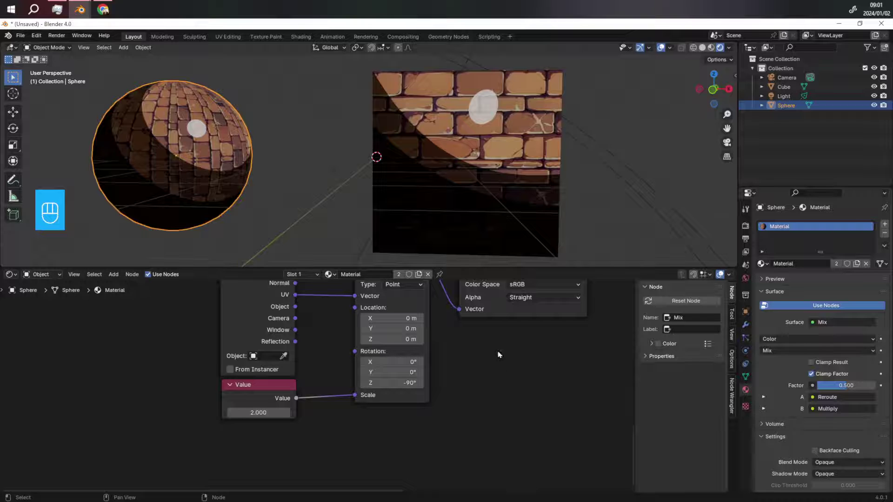
{"action": "scroll", "coordinate": [542, 159], "scroll_direction": "down", "scroll_amount": 3}
{"action": "mouse_move", "coordinate": [542, 161]}
{"action": "middle_mouse_down"}
{"action": "mouse_move", "coordinate": [466, 156]}
{"action": "mouse_move", "coordinate": [522, 155]}
{"action": "mouse_move", "coordinate": [536, 170]}
{"action": "middle_mouse_up"}
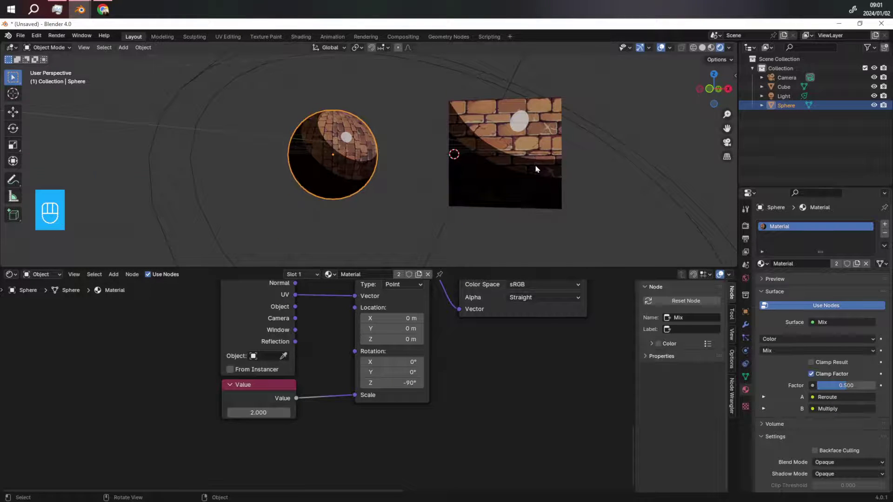
Slide the Color Ramp's white stop left to about 0.3
{"action": "key", "text": "KP_1"}
{"action": "scroll", "coordinate": [360, 438], "scroll_direction": "down", "scroll_amount": 7}
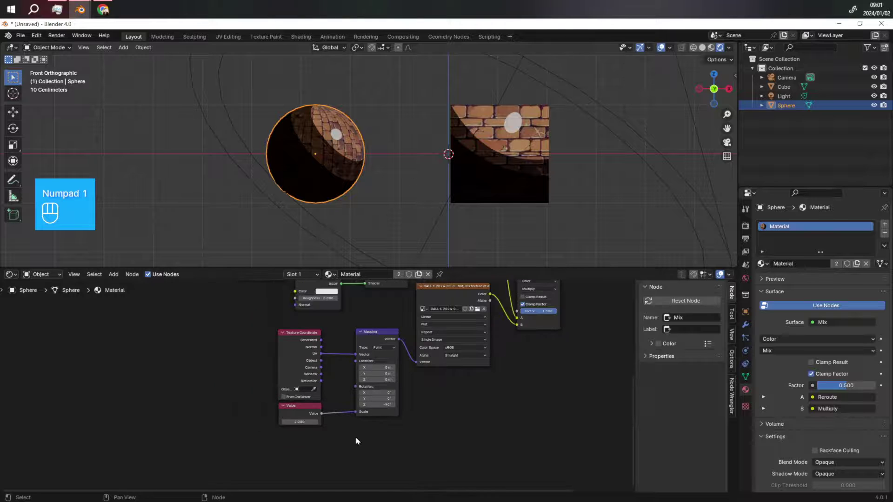
{"action": "scroll", "coordinate": [451, 308], "scroll_direction": "up", "scroll_amount": 11}
{"action": "scroll", "coordinate": [403, 329], "scroll_direction": "up", "scroll_amount": 2}
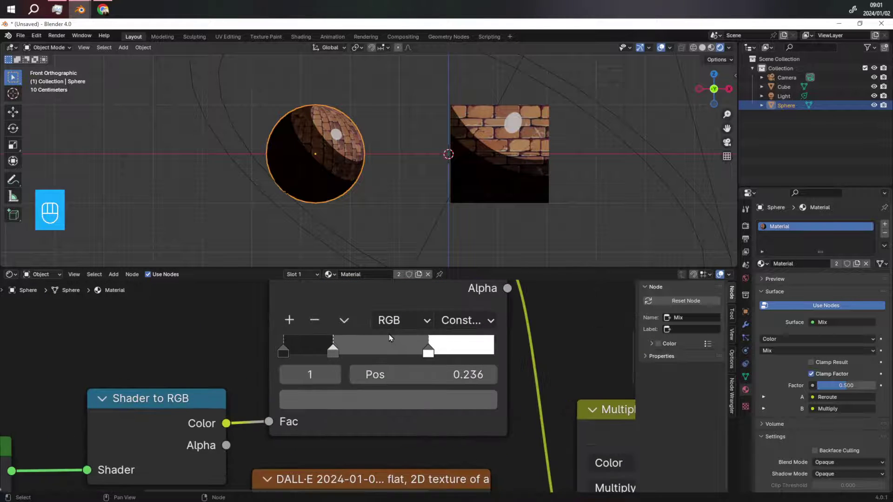
{"action": "scroll", "coordinate": [521, 158], "scroll_direction": "down", "scroll_amount": 5}
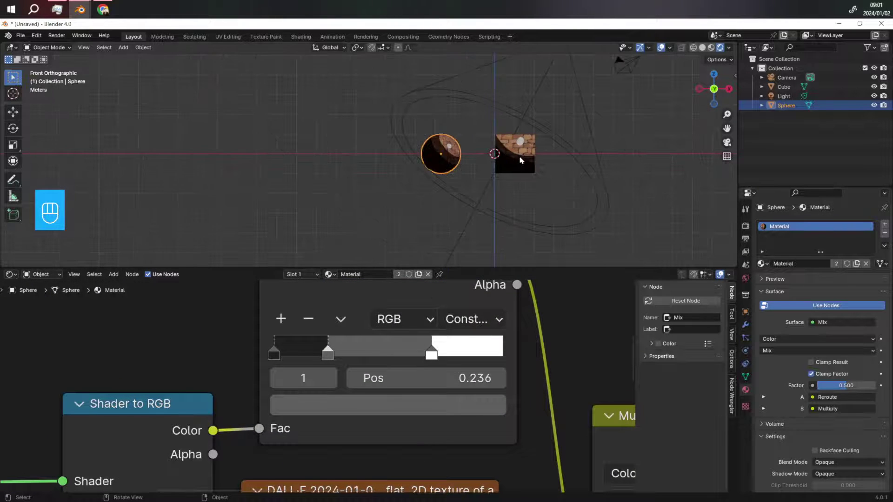
{"action": "middle_click_drag", "start_coordinate": [549, 139], "coordinate": [493, 228]}
{"action": "scroll", "coordinate": [469, 260], "scroll_direction": "up", "scroll_amount": 2}
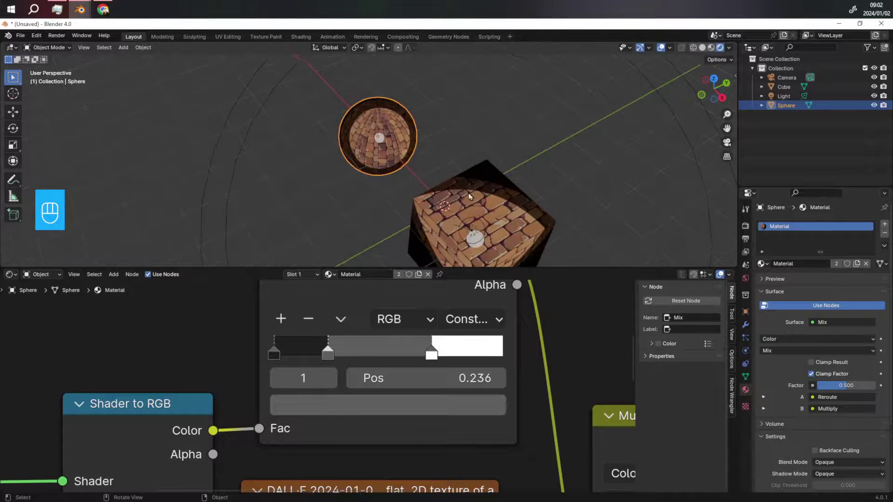
{"action": "middle_click_drag", "start_coordinate": [470, 197], "coordinate": [468, 219]}
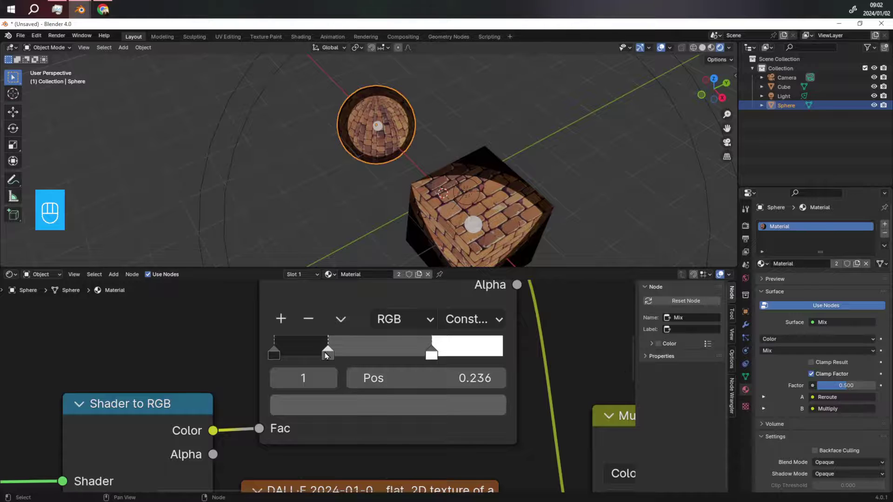
{"action": "left_click_drag", "start_coordinate": [433, 357], "coordinate": [338, 363]}
Slide the dark grey ramp stop left to about 0.04
{"action": "left_click_drag", "start_coordinate": [336, 359], "coordinate": [288, 363]}
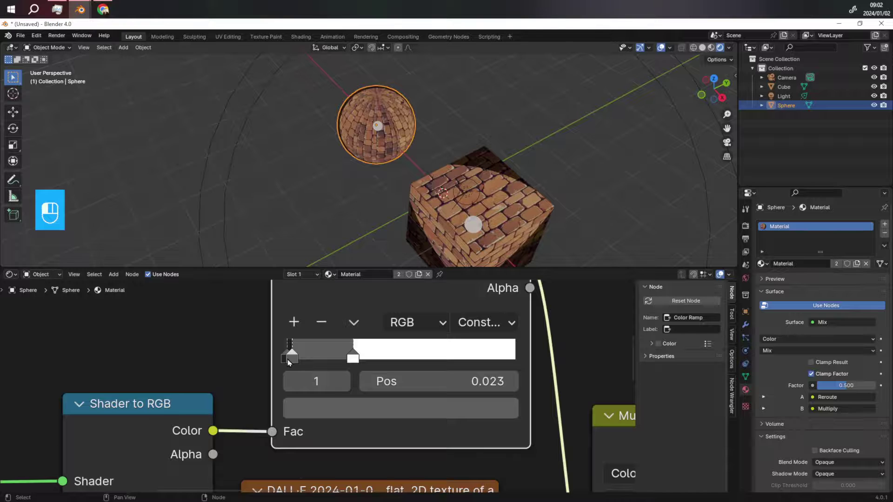
{"action": "middle_click_drag", "start_coordinate": [500, 148], "coordinate": [417, 122]}
{"action": "scroll", "coordinate": [416, 122], "scroll_direction": "up", "scroll_amount": 3}
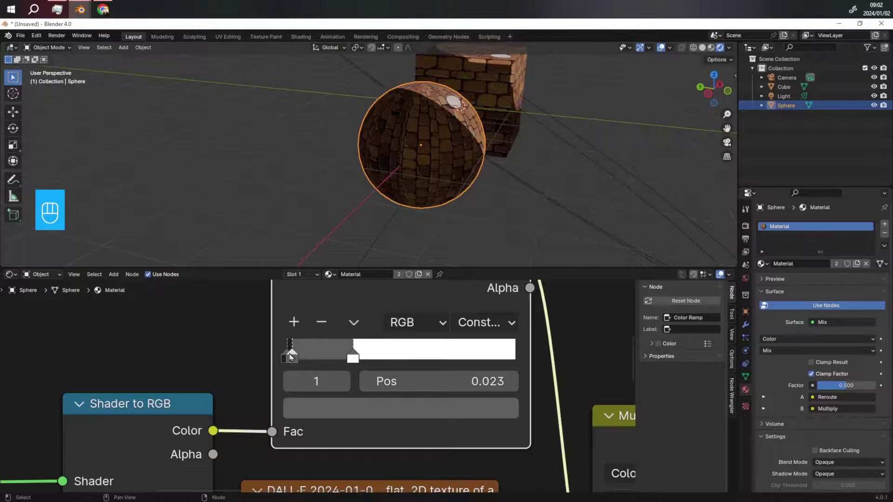
{"action": "left_click_drag", "start_coordinate": [290, 356], "coordinate": [297, 357]}
Drag the Greater Than node's Threshold up to about 11.800
{"action": "scroll", "coordinate": [329, 433], "scroll_direction": "down", "scroll_amount": 8}
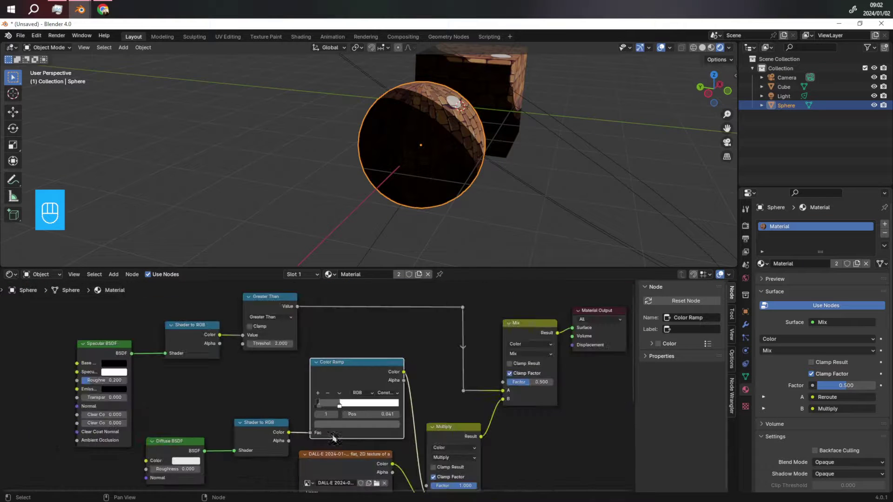
{"action": "middle_click_drag", "start_coordinate": [489, 168], "coordinate": [452, 130]}
{"action": "scroll", "coordinate": [365, 369], "scroll_direction": "up", "scroll_amount": 6}
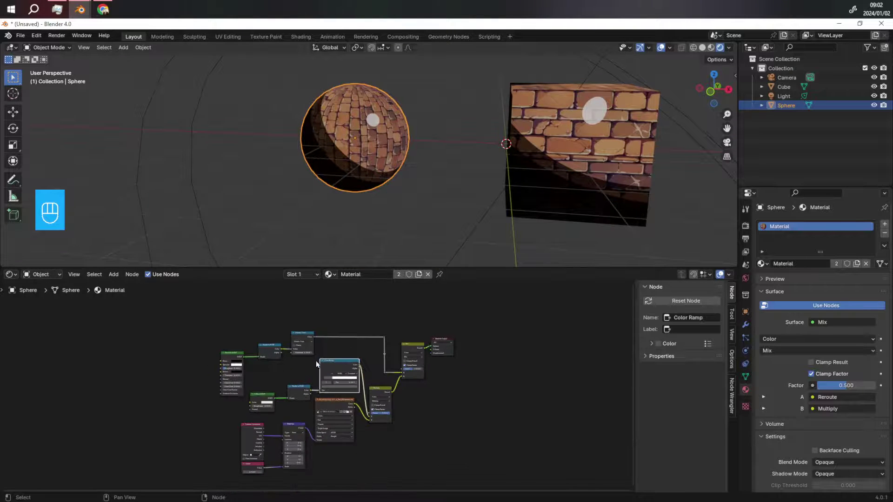
{"action": "mouse_move", "coordinate": [325, 336]}
{"action": "left_mouse_down"}
{"action": "mouse_move", "coordinate": [315, 336]}
{"action": "mouse_move", "coordinate": [344, 330]}
{"action": "left_mouse_up"}
{"action": "scroll", "coordinate": [282, 358], "scroll_direction": "down", "scroll_amount": 3}
{"action": "scroll", "coordinate": [123, 400], "scroll_direction": "up", "scroll_amount": 2}
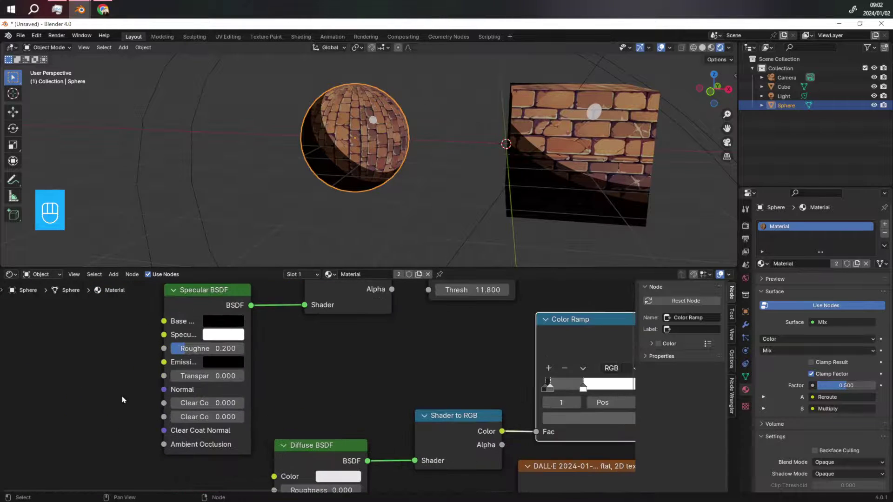
{"action": "scroll", "coordinate": [199, 338], "scroll_direction": "down", "scroll_amount": 6}
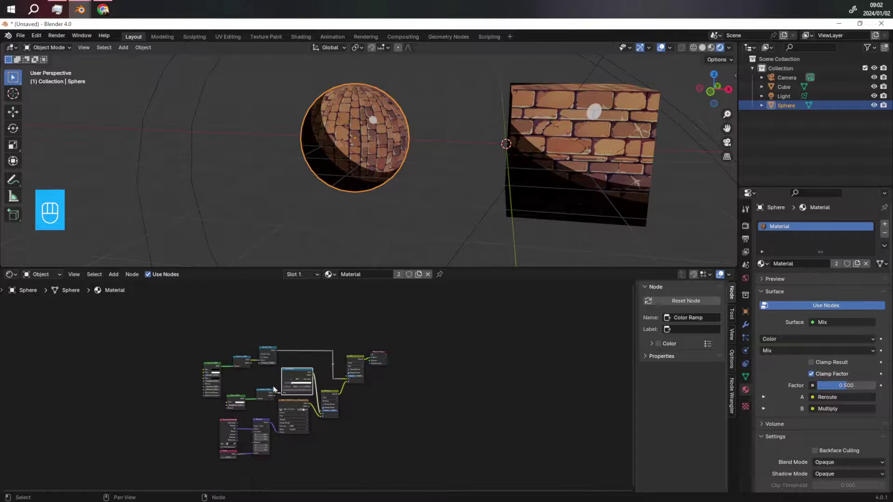
Add a Circle Empty in the top orthographic view
{"action": "scroll", "coordinate": [426, 171], "scroll_direction": "down", "scroll_amount": 6}
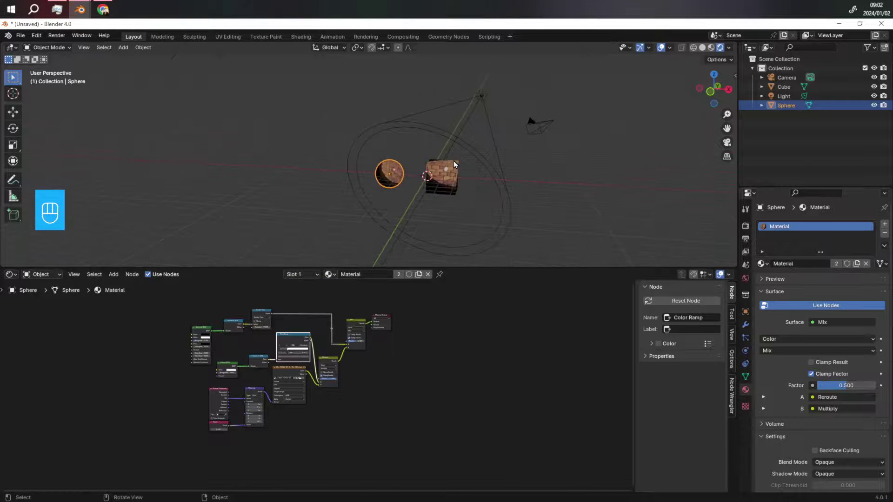
{"action": "key", "text": "KP_7"}
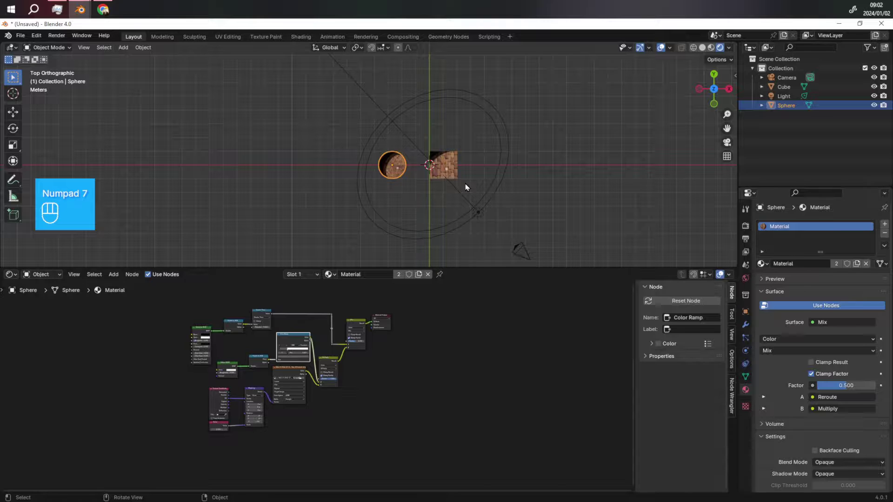
{"action": "key", "text": "shift+a"}
{"action": "mouse_move", "coordinate": [438, 295]}
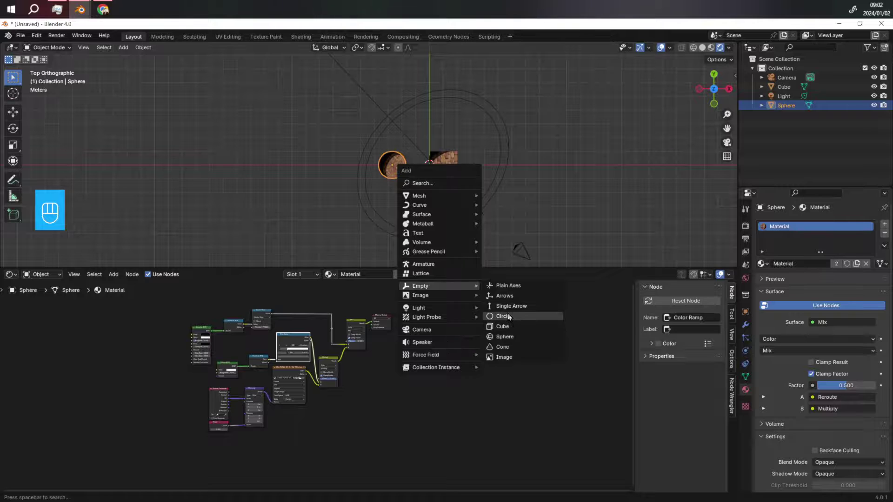
{"action": "left_click", "coordinate": [510, 317]}
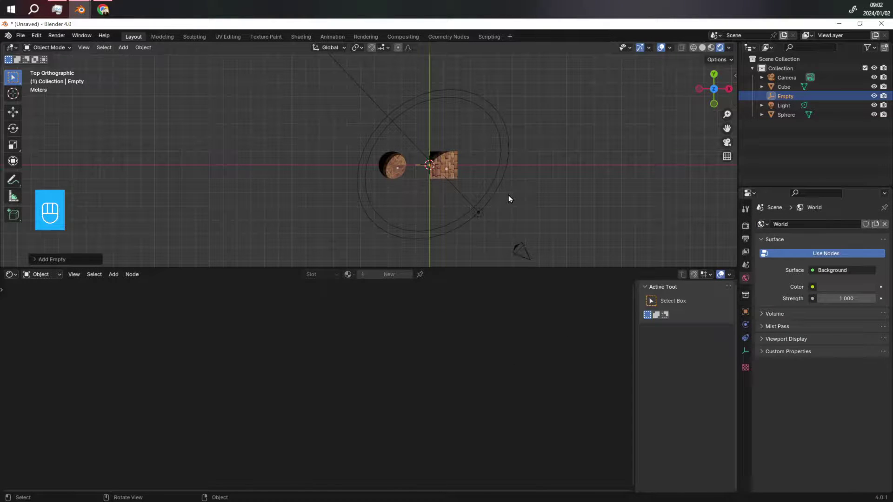
Rotate the circle empty 90° about X and scale it up 5 times
{"action": "key", "text": "r"}
{"action": "key", "text": "x"}
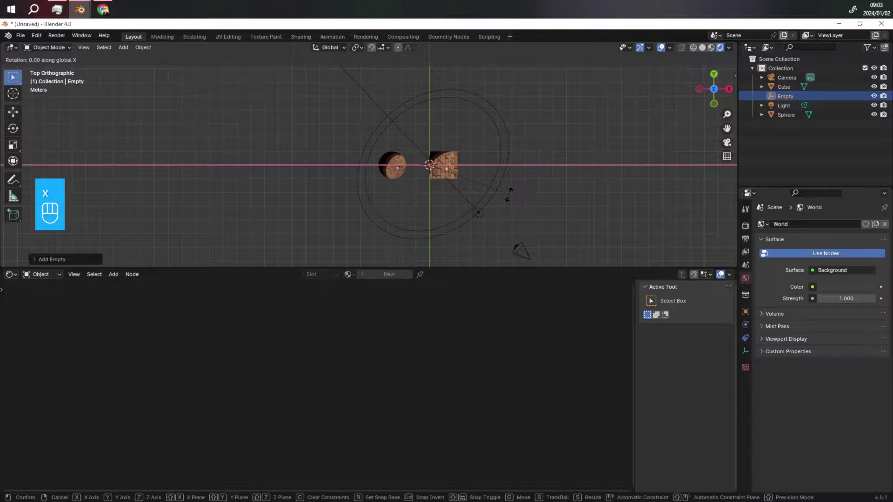
{"action": "type", "text": "90"}
{"action": "left_click", "coordinate": [509, 196]}
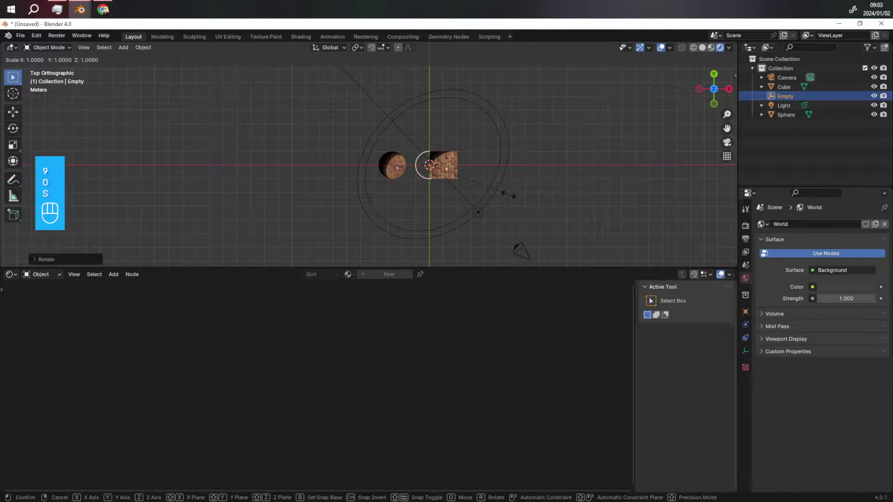
{"action": "type", "text": "s5"}
{"action": "left_click", "coordinate": [510, 198]}
{"action": "scroll", "coordinate": [511, 197], "scroll_direction": "up", "scroll_amount": 3}
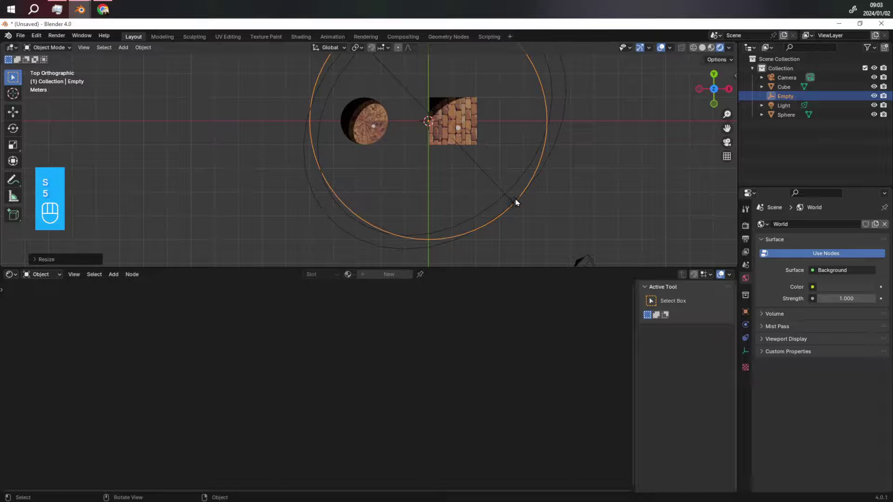
{"action": "left_click", "coordinate": [514, 201]}
Parent the spot light to the circle Empty with Object parenting
{"action": "middle_click_drag", "start_coordinate": [422, 181], "coordinate": [300, 183]}
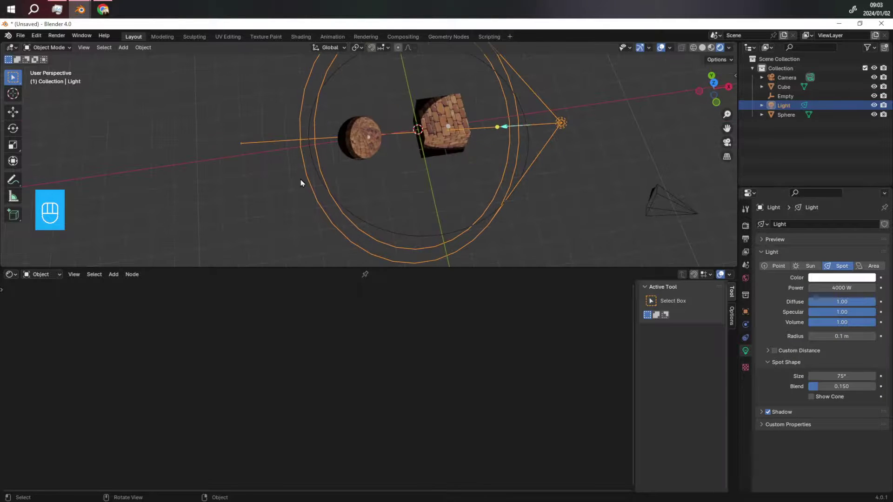
{"action": "key", "text": "shift"}
{"action": "left_click", "coordinate": [363, 225], "text": "shift"}
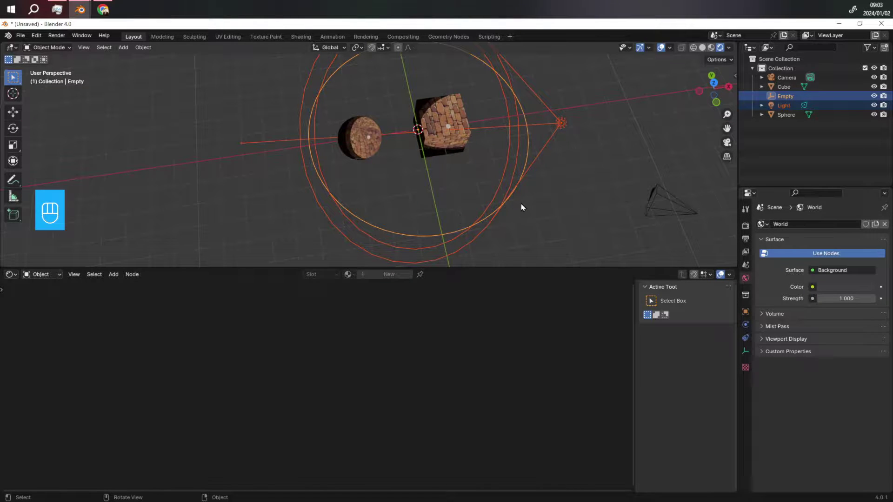
{"action": "key", "text": "ctrl+p"}
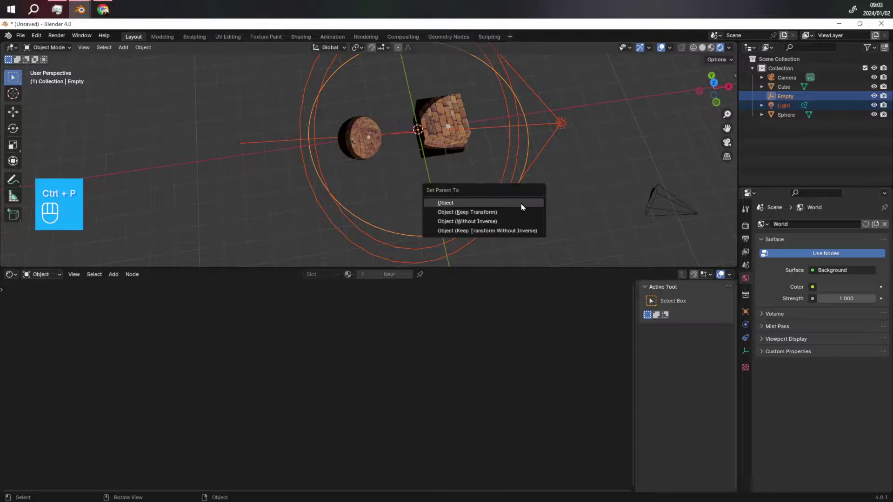
{"action": "left_click", "coordinate": [511, 199]}
Split the 3D viewport in two and show the right one in Rendered shading
{"action": "key", "text": "KP_7"}
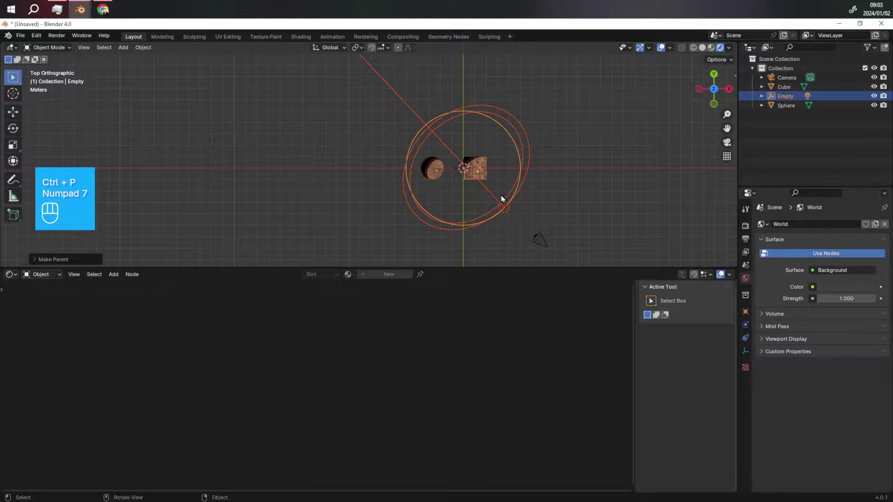
{"action": "scroll", "coordinate": [501, 199], "scroll_direction": "up", "scroll_amount": 3}
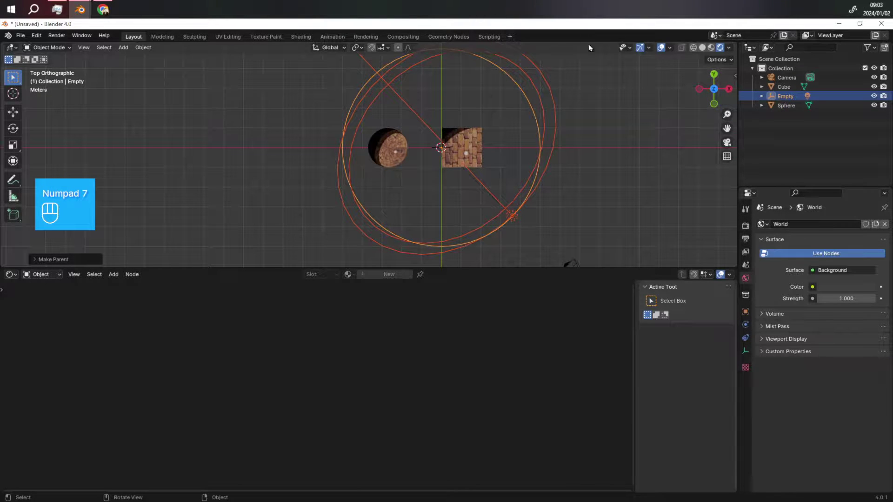
{"action": "left_click_drag", "start_coordinate": [736, 43], "coordinate": [358, 80]}
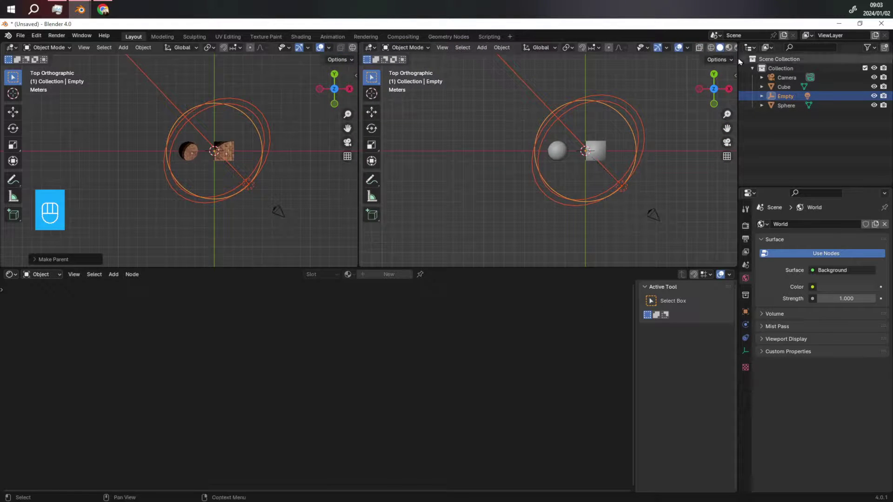
{"action": "scroll", "coordinate": [485, 152], "scroll_direction": "down", "scroll_amount": 6}
{"action": "scroll", "coordinate": [668, 88], "scroll_direction": "up", "scroll_amount": 3}
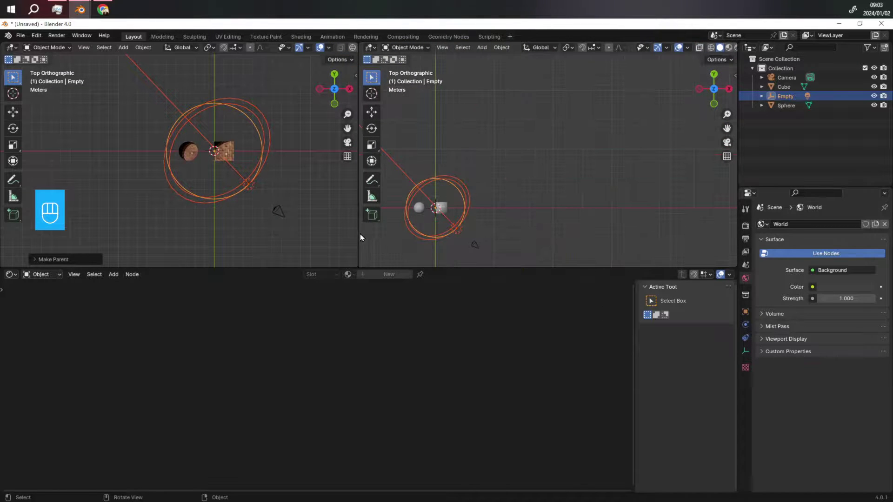
{"action": "left_click_drag", "start_coordinate": [360, 238], "coordinate": [276, 224]}
{"action": "left_click", "coordinate": [721, 48]}
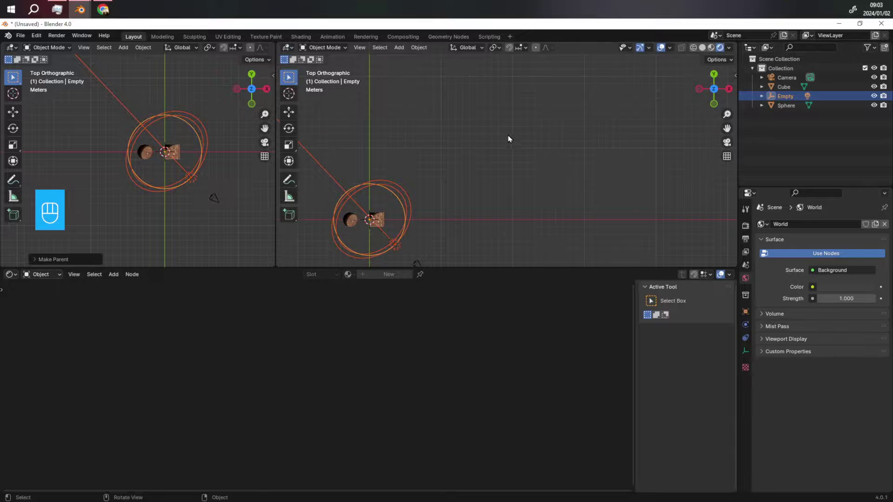
{"action": "mouse_move", "coordinate": [351, 256]}
{"action": "middle_mouse_down", "text": "shift"}
{"action": "mouse_move", "coordinate": [462, 156]}
{"action": "mouse_move", "coordinate": [441, 151]}
{"action": "middle_mouse_up", "text": "shift"}
{"action": "scroll", "coordinate": [450, 94], "scroll_direction": "up", "scroll_amount": 7}
{"action": "middle_click_drag", "start_coordinate": [510, 156], "coordinate": [515, 144], "text": "shift"}
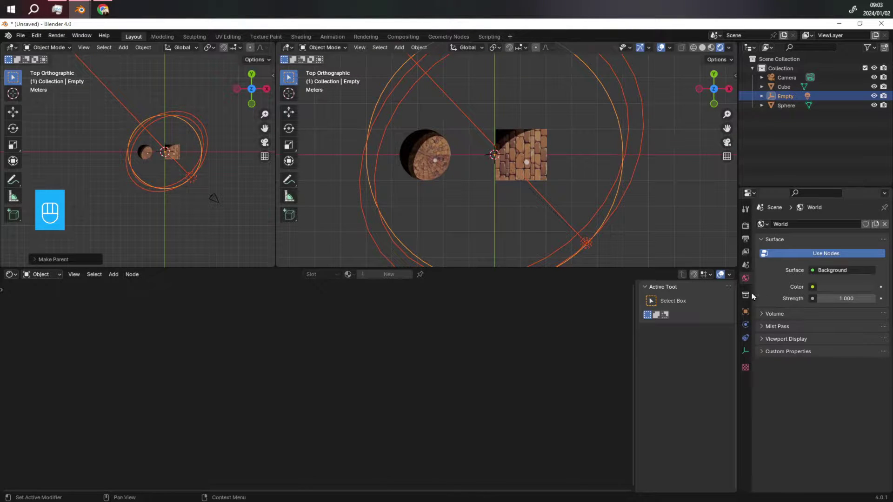
Set the world background colour to black
{"action": "left_click", "coordinate": [812, 286]}
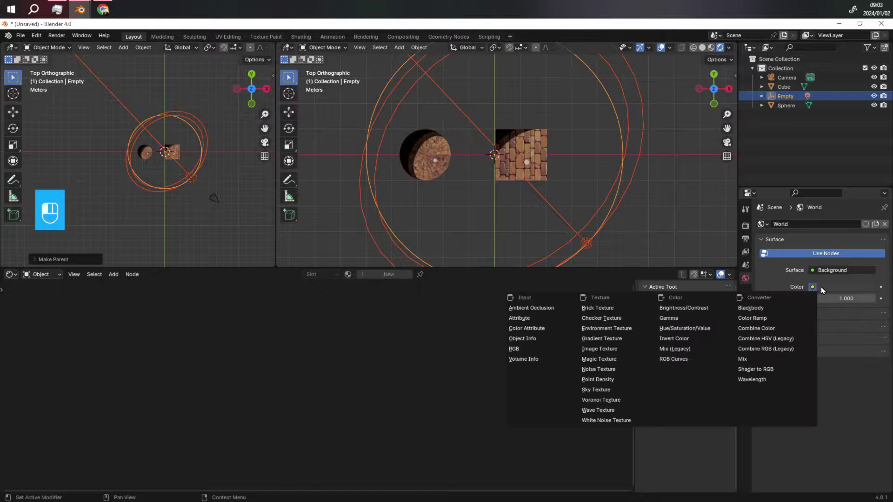
{"action": "left_click", "coordinate": [822, 287]}
{"action": "left_click", "coordinate": [822, 287]}
{"action": "left_click_drag", "start_coordinate": [866, 197], "coordinate": [867, 221]}
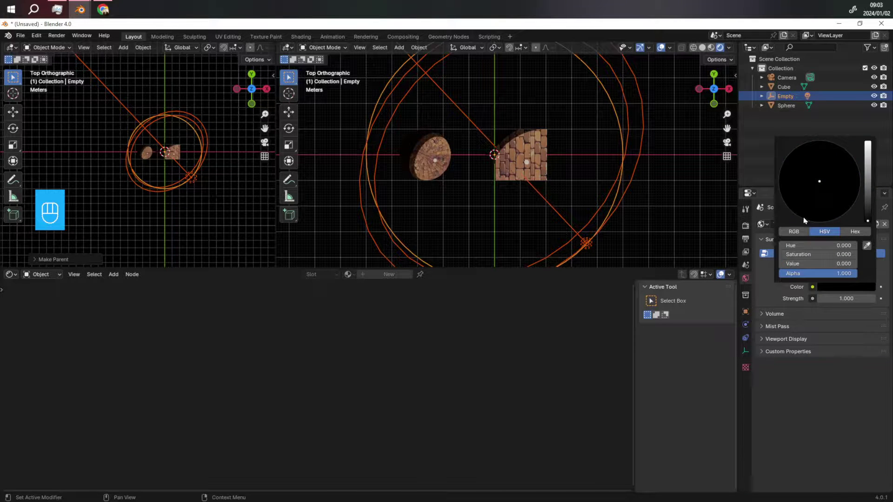
{"action": "scroll", "coordinate": [529, 169], "scroll_direction": "up", "scroll_amount": 2}
{"action": "scroll", "coordinate": [527, 165], "scroll_direction": "down", "scroll_amount": 2}
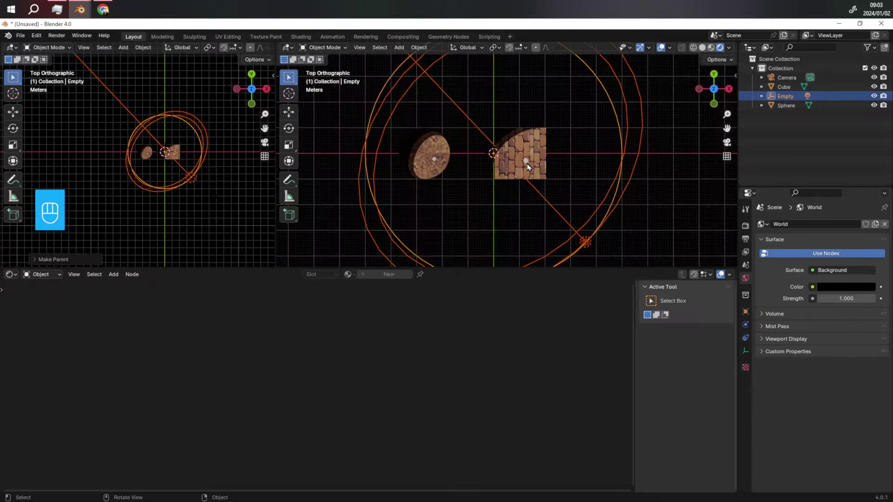
{"action": "scroll", "coordinate": [529, 167], "scroll_direction": "down", "scroll_amount": 3}
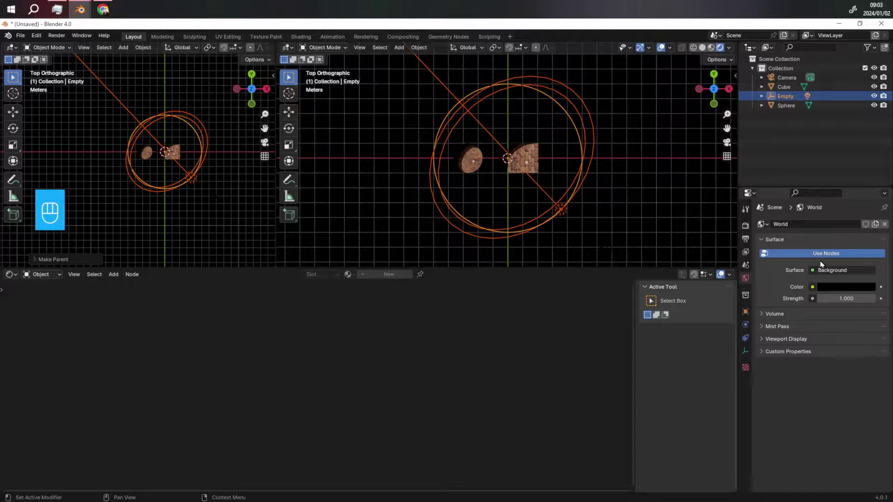
Split the bottom editor and turn the new area into a Timeline spanning frames 1–250
{"action": "left_click_drag", "start_coordinate": [734, 270], "coordinate": [724, 311]}
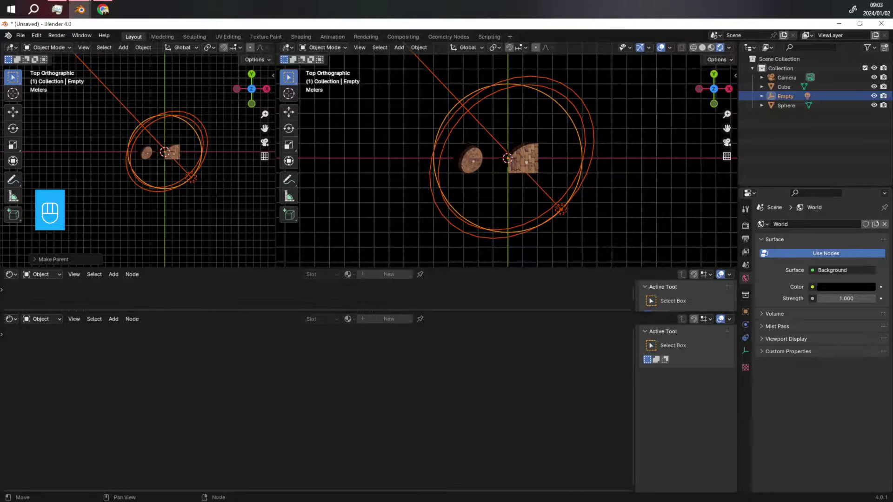
{"action": "left_click", "coordinate": [9, 276]}
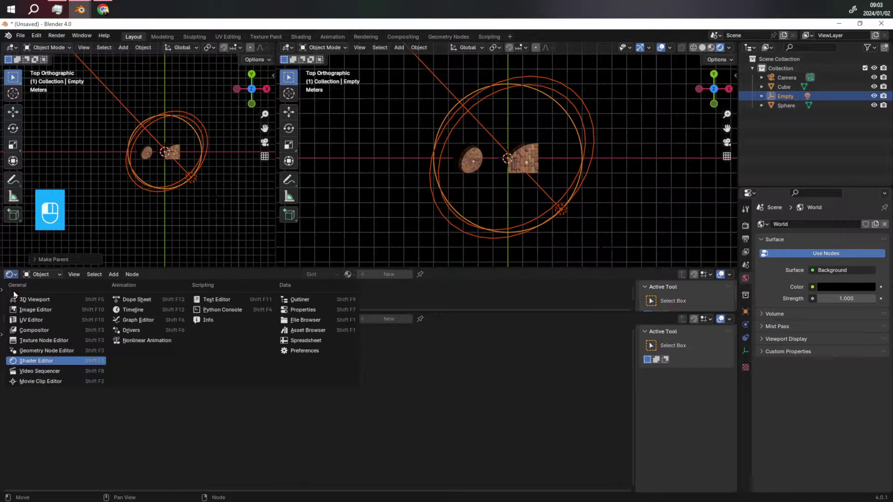
{"action": "left_click", "coordinate": [132, 310]}
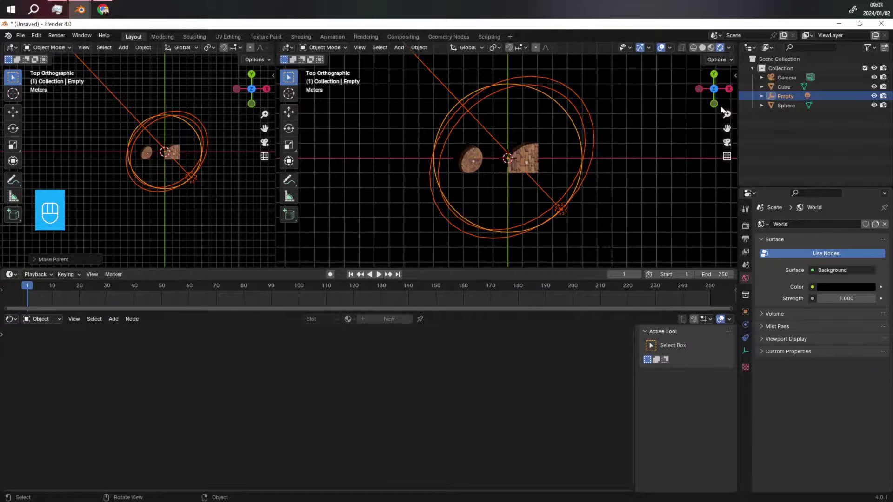
Rename the Empty to 'light rig' and keyframe its location, rotation and scale at frame 1
{"action": "double_click", "coordinate": [784, 96]}
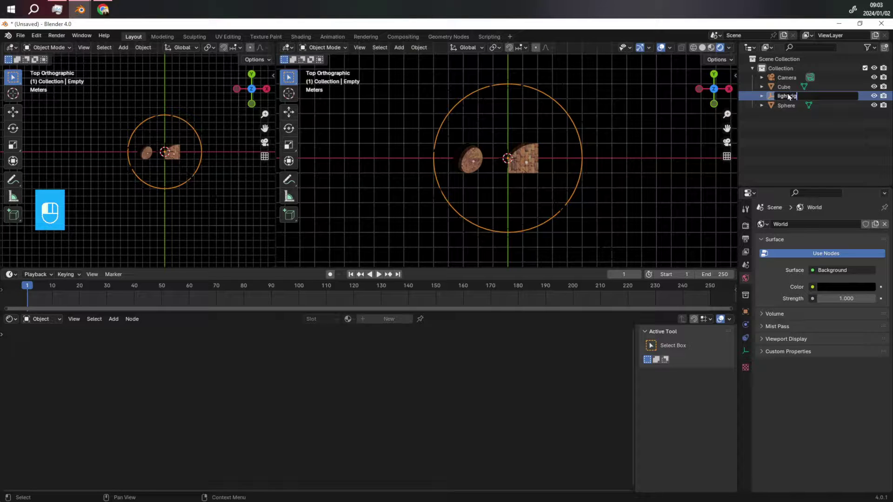
{"action": "key", "text": "Return"}
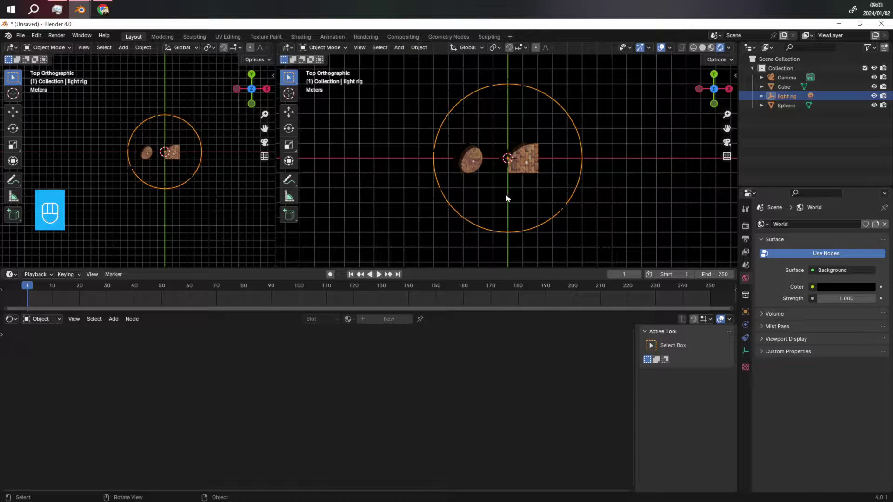
{"action": "key", "text": "i"}
{"action": "left_click", "coordinate": [478, 232]}
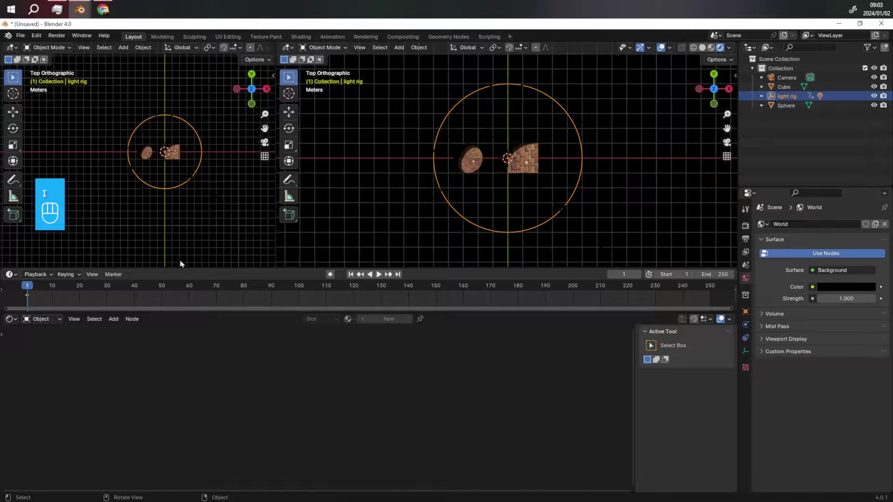
At frame 120, rotate the light rig 360°, keyframe it, and set the end frame to 120
{"action": "left_click_drag", "start_coordinate": [28, 290], "coordinate": [354, 306]}
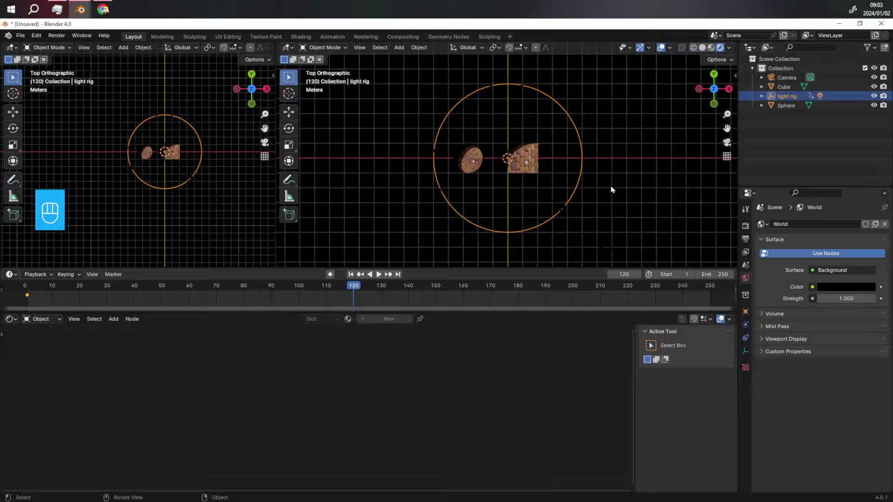
{"action": "type", "text": "r"}
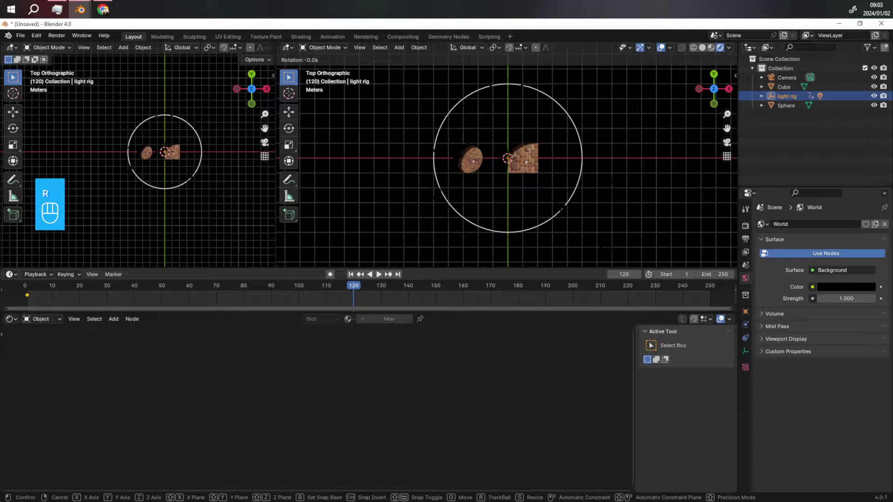
{"action": "type", "text": "36"}
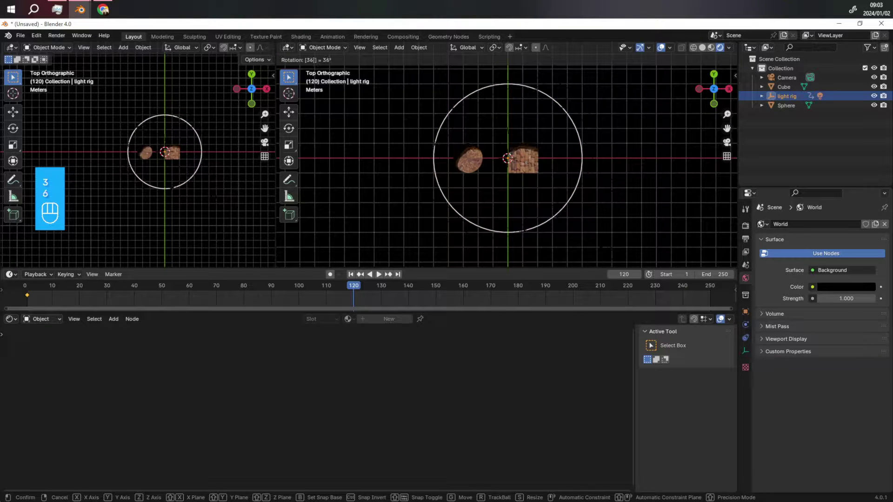
{"action": "type", "text": "0"}
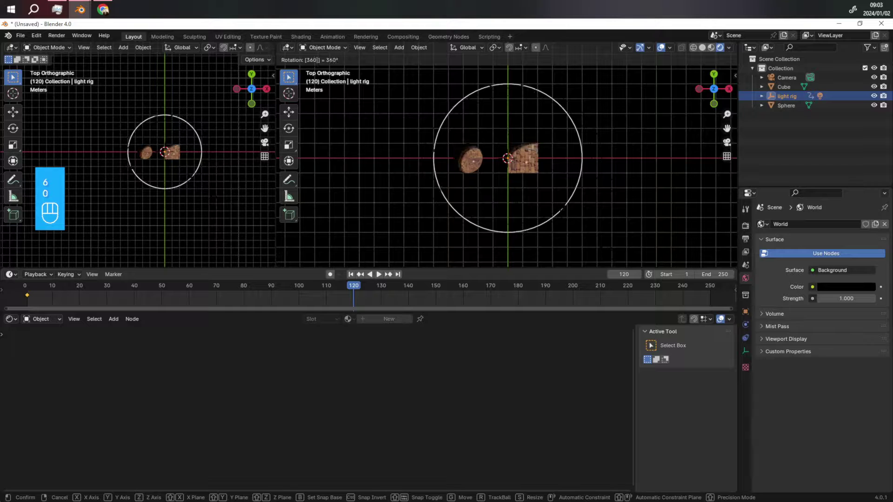
{"action": "key", "text": "Return"}
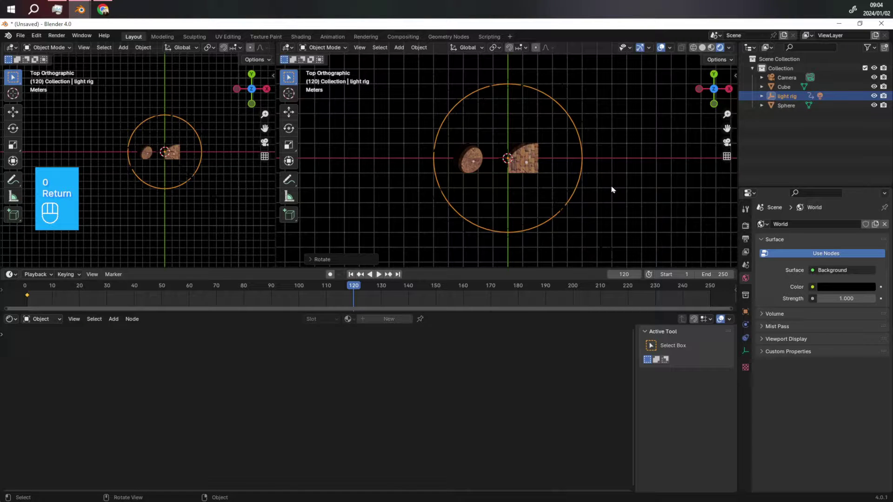
{"action": "key", "text": "KP_1"}
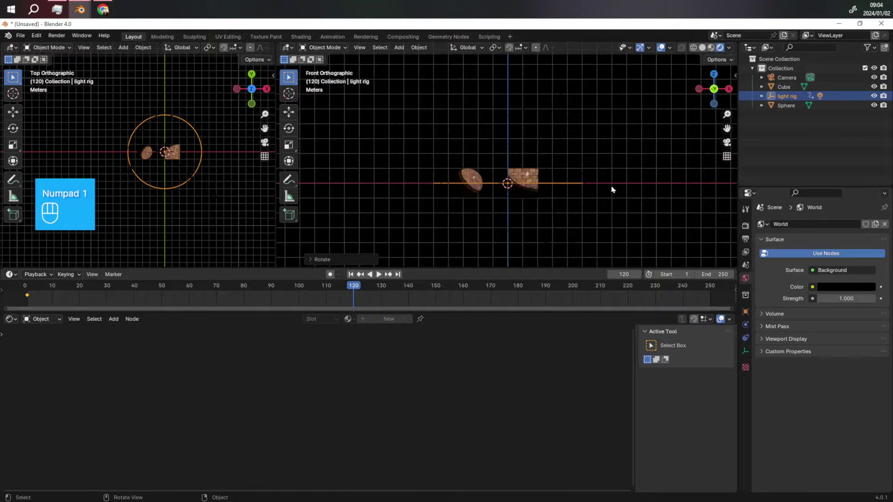
{"action": "key", "text": "r"}
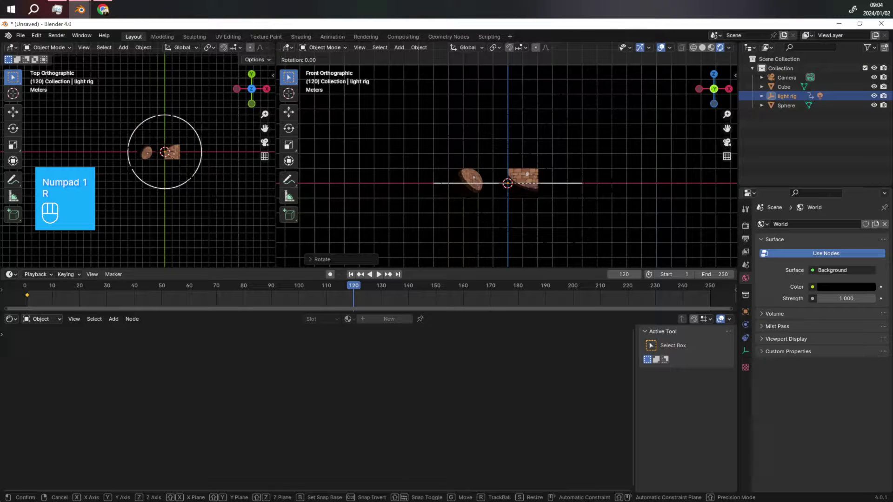
{"action": "type", "text": "36"}
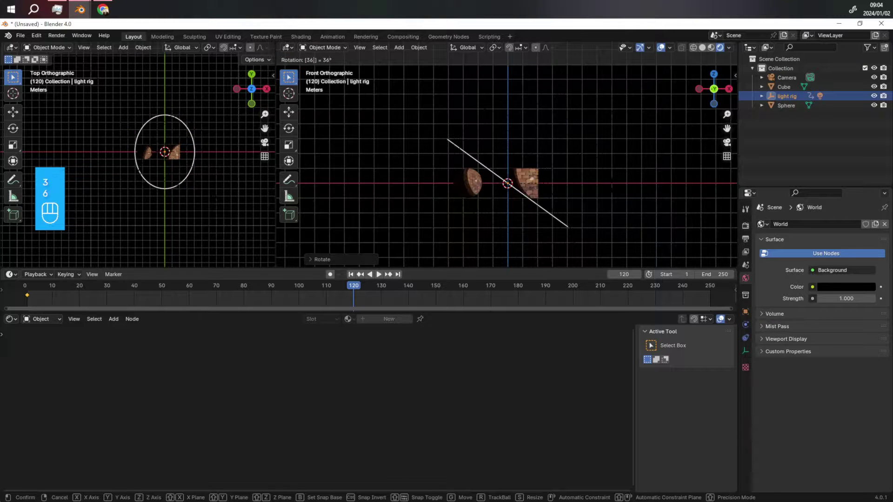
{"action": "type", "text": "0"}
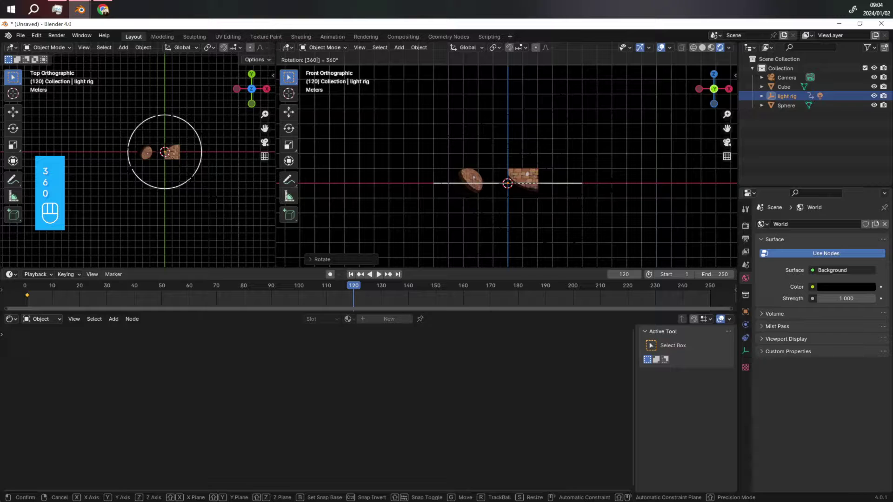
{"action": "type", "text": "i"}
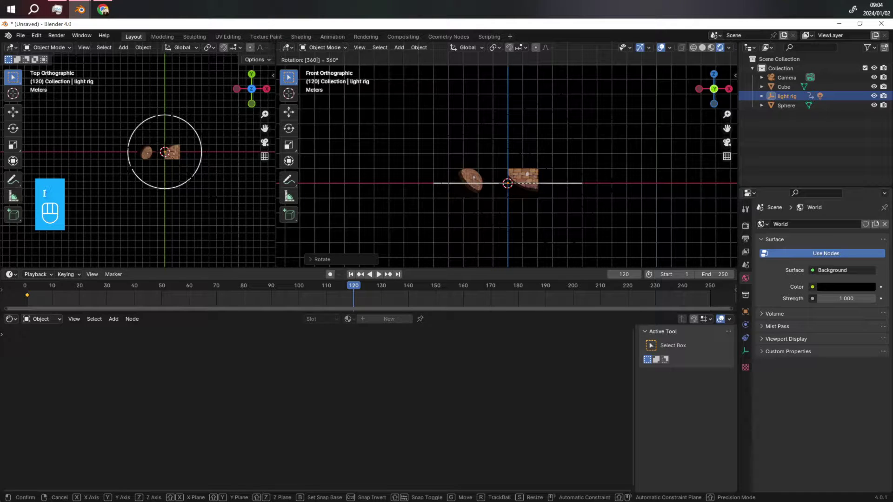
{"action": "type", "text": "i"}
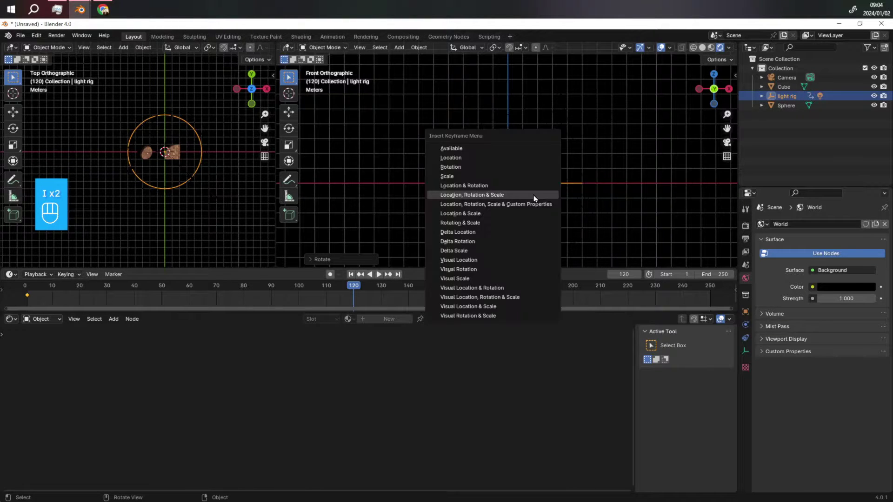
{"action": "left_click", "coordinate": [522, 199]}
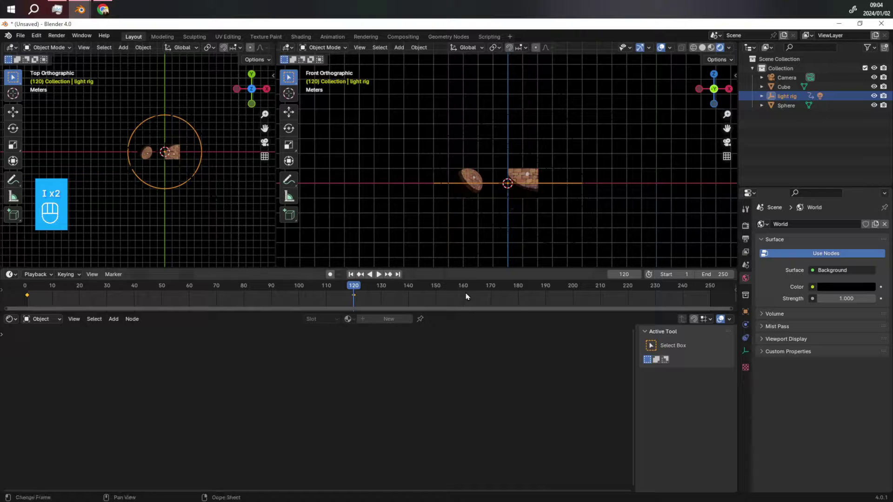
{"action": "left_click", "coordinate": [718, 275]}
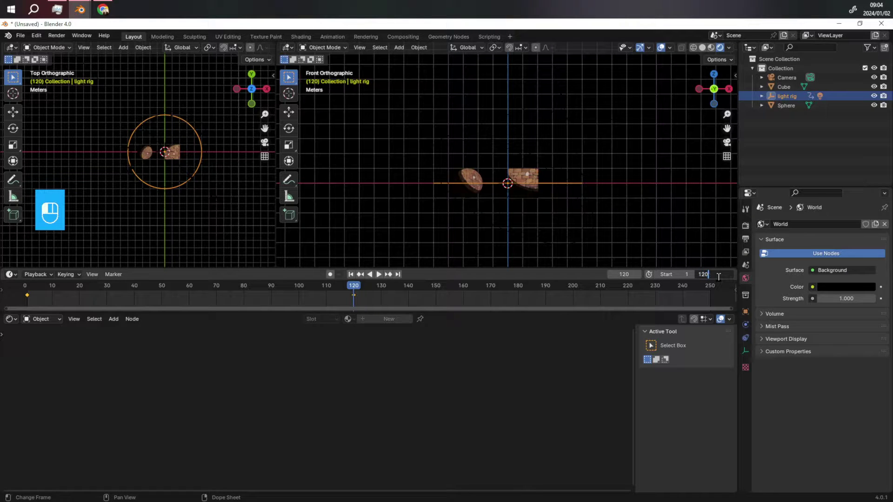
{"action": "key", "text": "Return"}
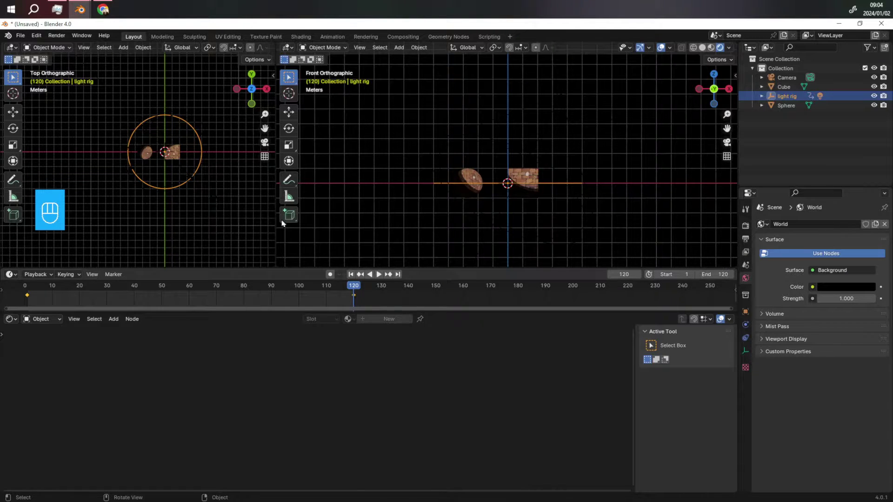
Look through the camera and play the animation, then stop the playback
{"action": "left_click", "coordinate": [727, 142]}
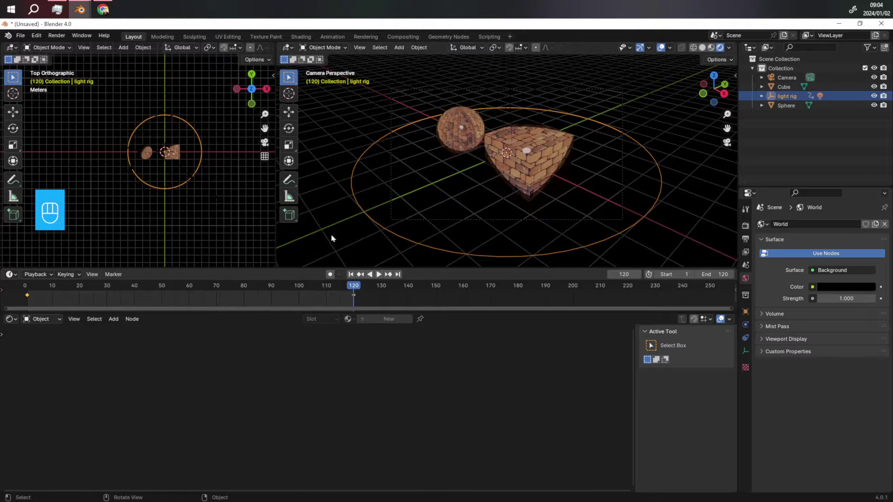
{"action": "key", "text": "space"}
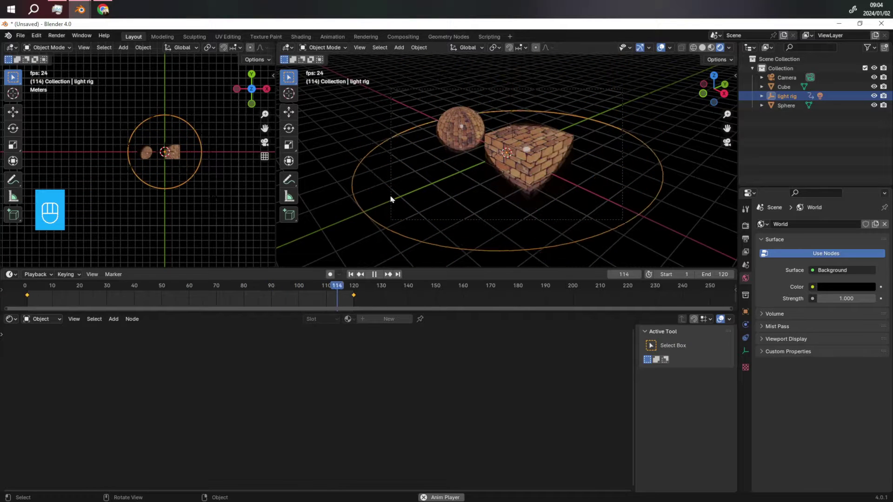
{"action": "key", "text": "space"}
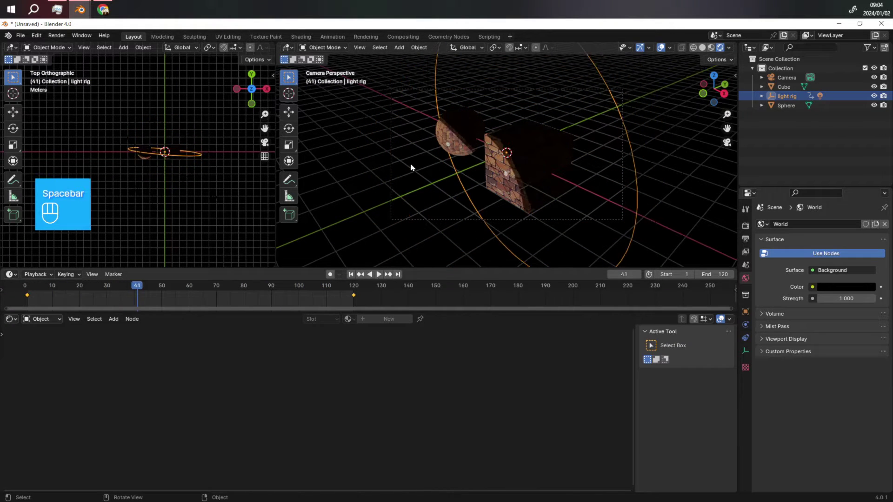
{"action": "key", "text": "space"}
{"action": "key", "text": "space"}
{"action": "key", "text": "space"}
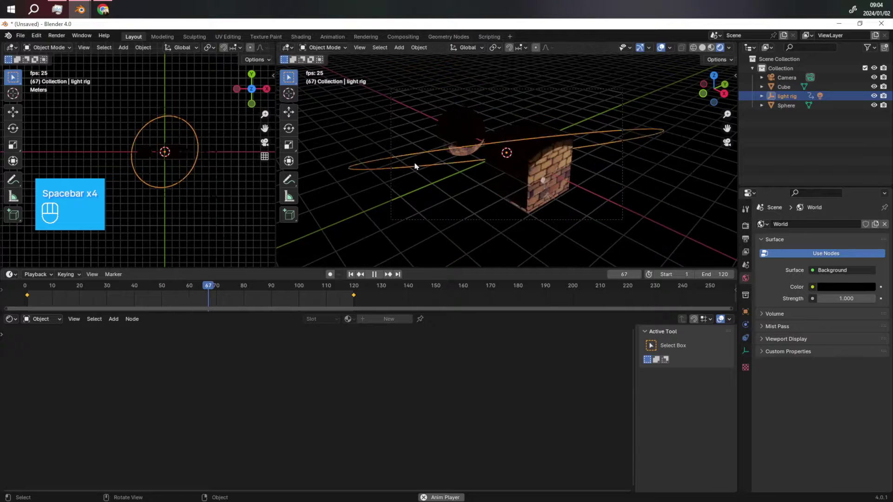
{"action": "key", "text": "space"}
Move the cube along the Y axis and play the animation to check the lighting
{"action": "left_click", "coordinate": [528, 160]}
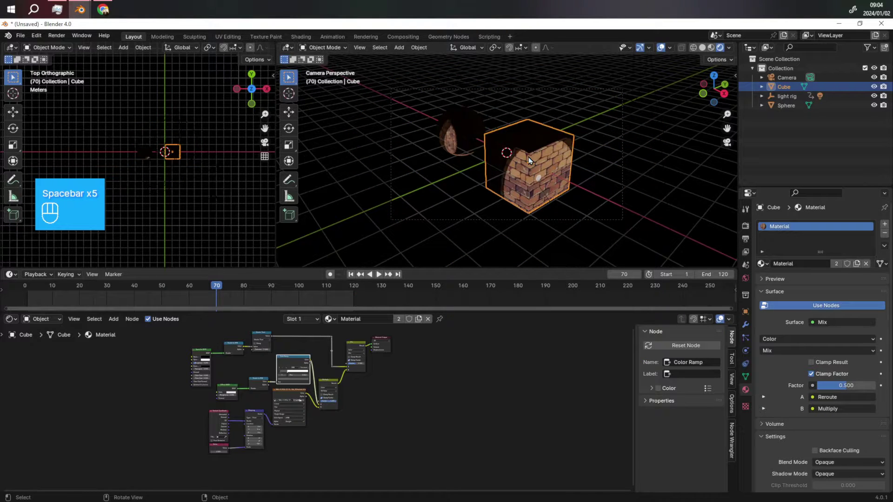
{"action": "key", "text": "g"}
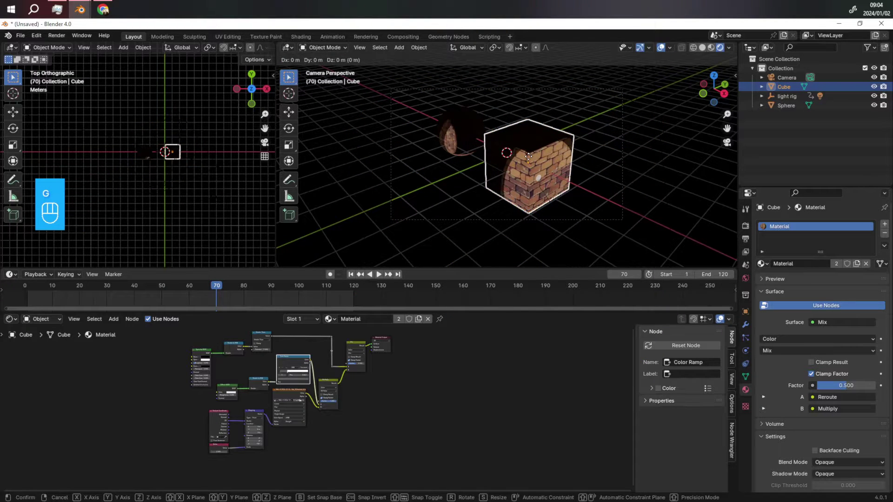
{"action": "key", "text": "y"}
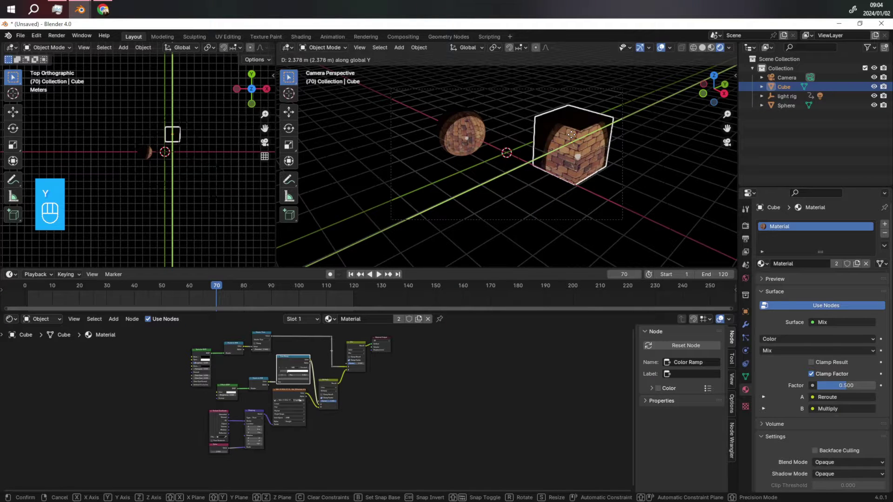
{"action": "left_click", "coordinate": [571, 134]}
{"action": "key", "text": "space"}
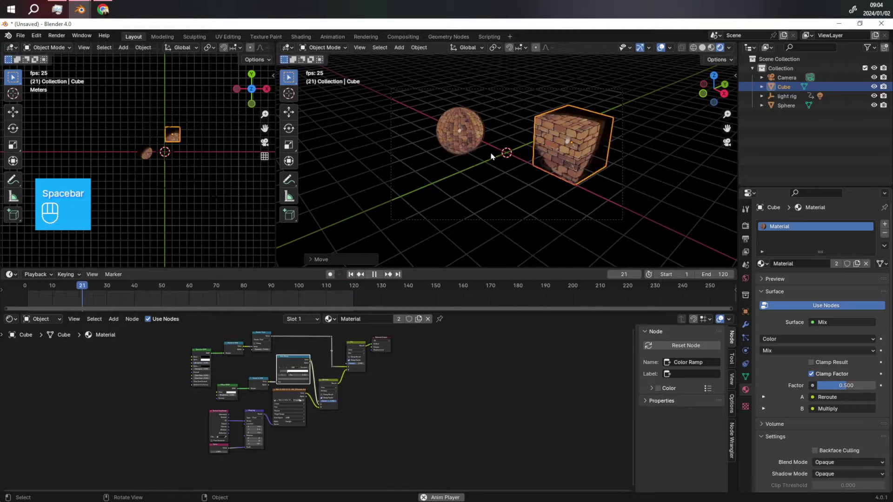
{"action": "middle_click_drag", "start_coordinate": [527, 162], "coordinate": [561, 137]}
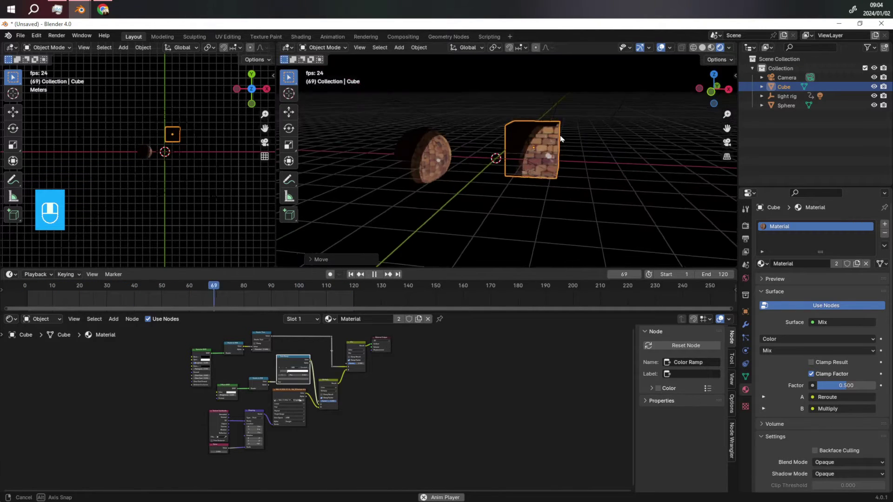
{"action": "scroll", "coordinate": [232, 423], "scroll_direction": "up", "scroll_amount": 1}
{"action": "scroll", "coordinate": [324, 379], "scroll_direction": "up", "scroll_amount": 6}
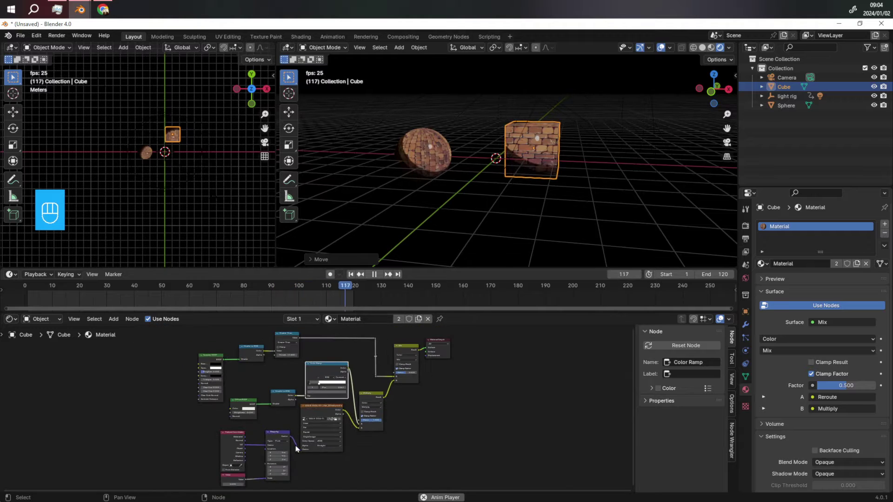
{"action": "scroll", "coordinate": [325, 379], "scroll_direction": "down", "scroll_amount": 4}
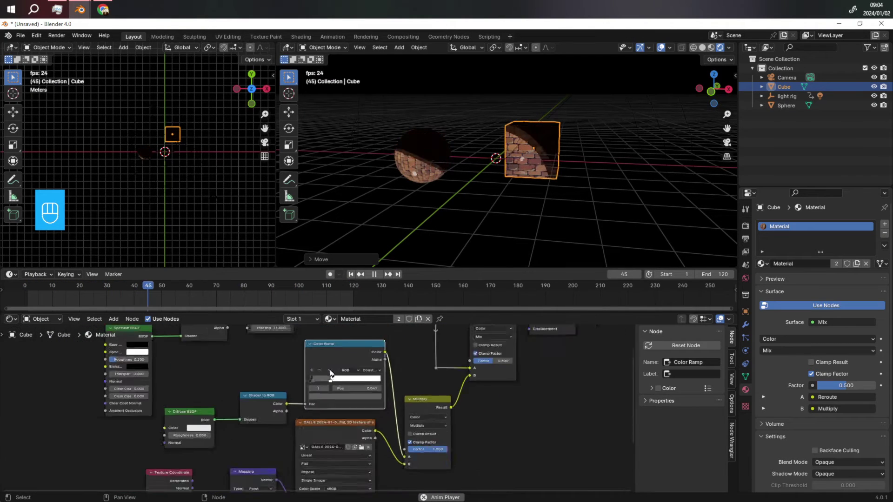
{"action": "scroll", "coordinate": [327, 379], "scroll_direction": "up", "scroll_amount": 5}
{"action": "scroll", "coordinate": [327, 378], "scroll_direction": "up", "scroll_amount": 2}
Darken the second Color Ramp stop from white to grey (value 0.350)
{"action": "left_click", "coordinate": [362, 367]}
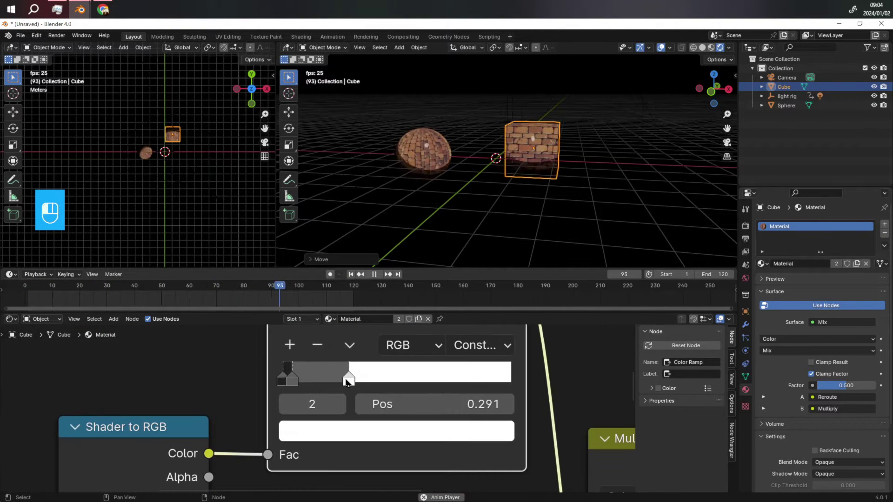
{"action": "left_click", "coordinate": [365, 431]}
{"action": "left_click_drag", "start_coordinate": [499, 165], "coordinate": [497, 155]}
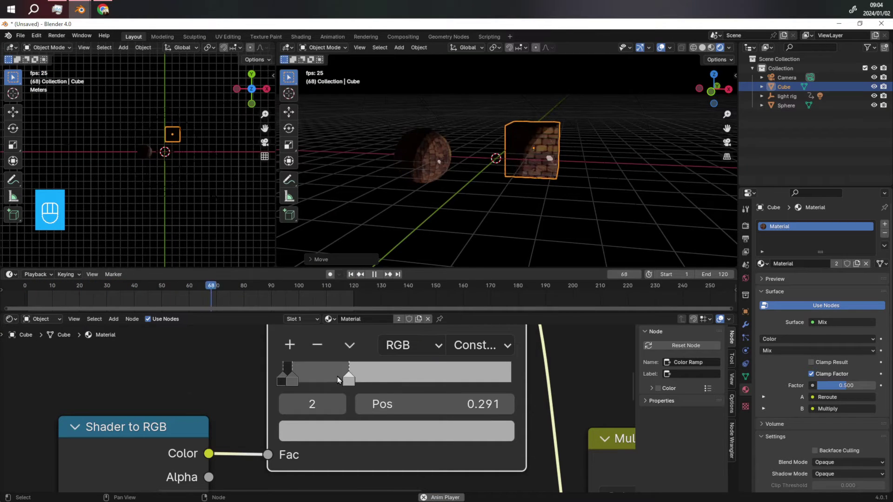